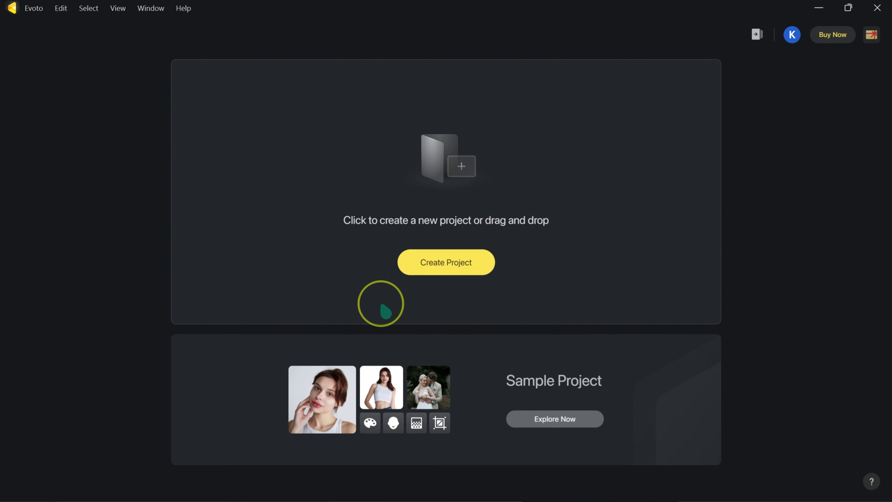
Create a new project from the photos EKC00057, EKC00083 and EKC00086 in the Evoto folder
click(436, 271)
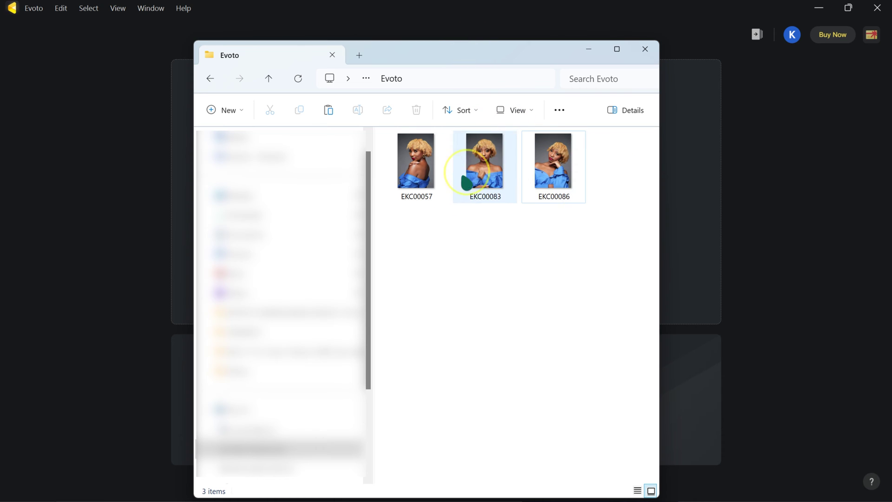
drag(534, 63, 334, 82)
drag(410, 231, 562, 189)
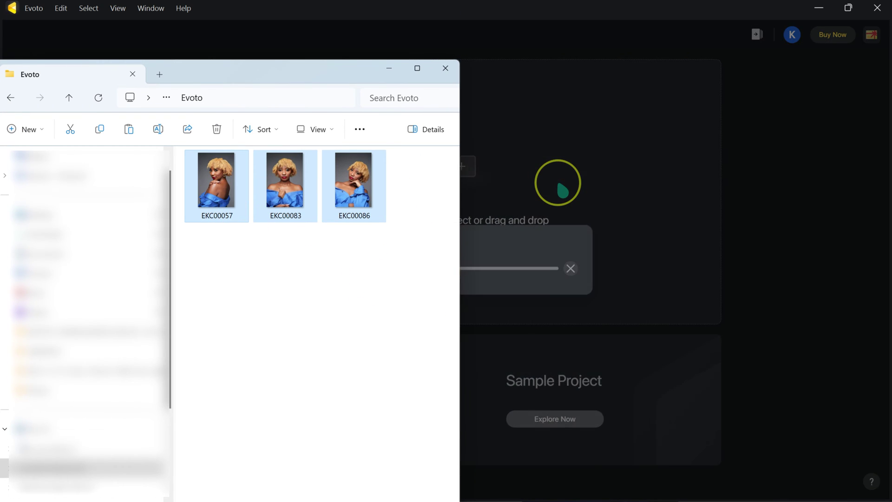
drag(398, 88, 259, 270)
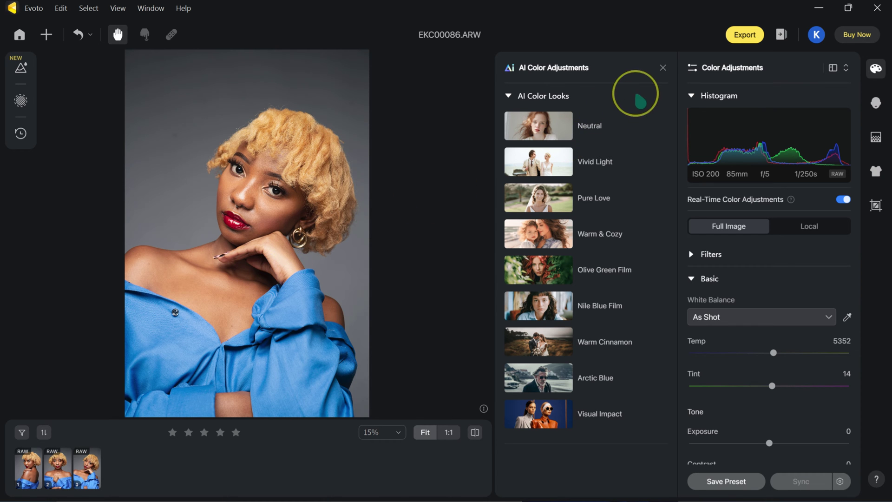
Close the AI Color Adjustments panel and dismiss the interface switch tip
click(662, 68)
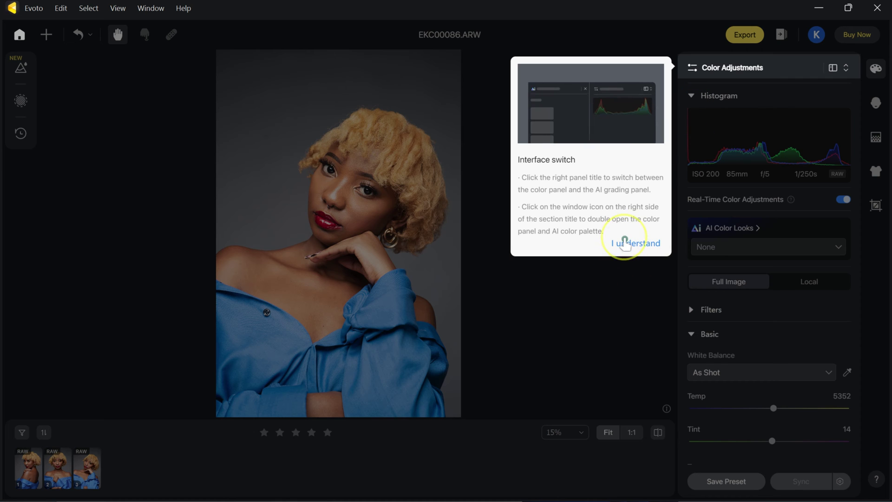
click(629, 244)
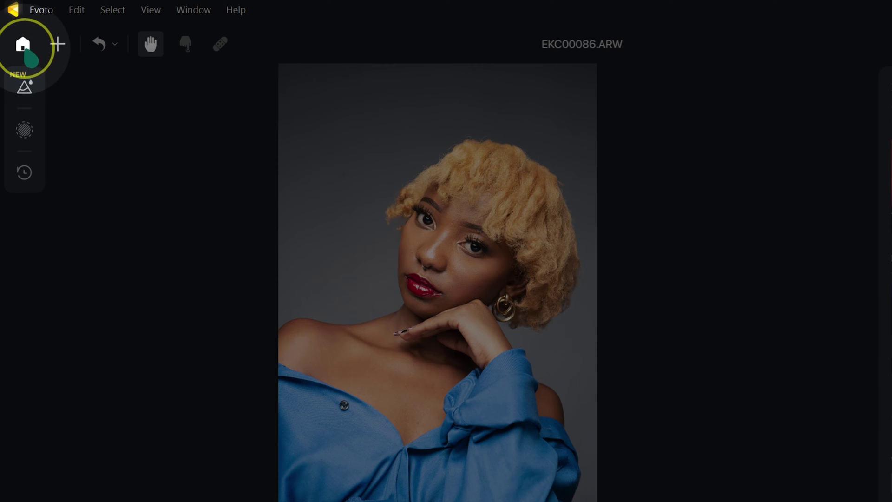
Return to the home screen, reopen the EKC00057 project and collapse its presets list
click(24, 45)
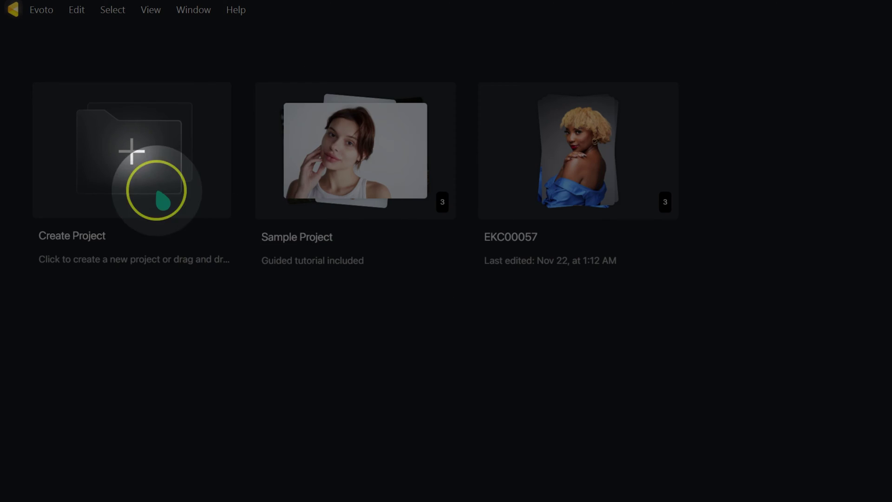
click(588, 166)
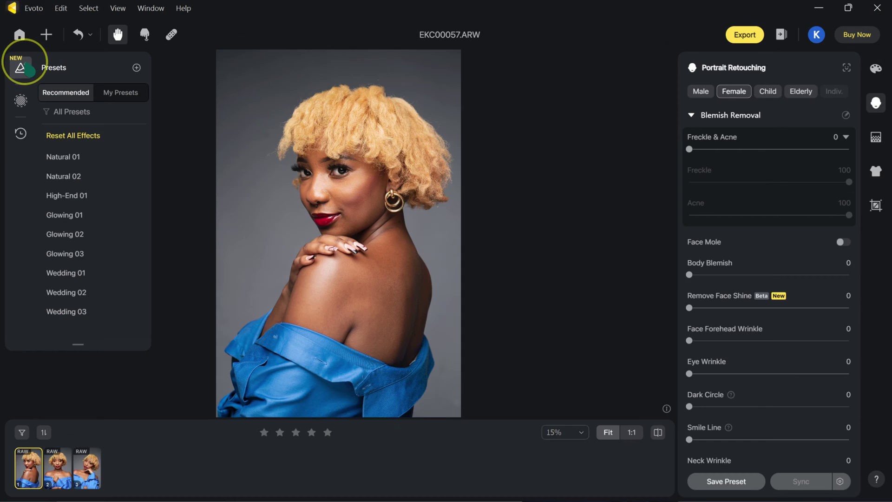
click(25, 86)
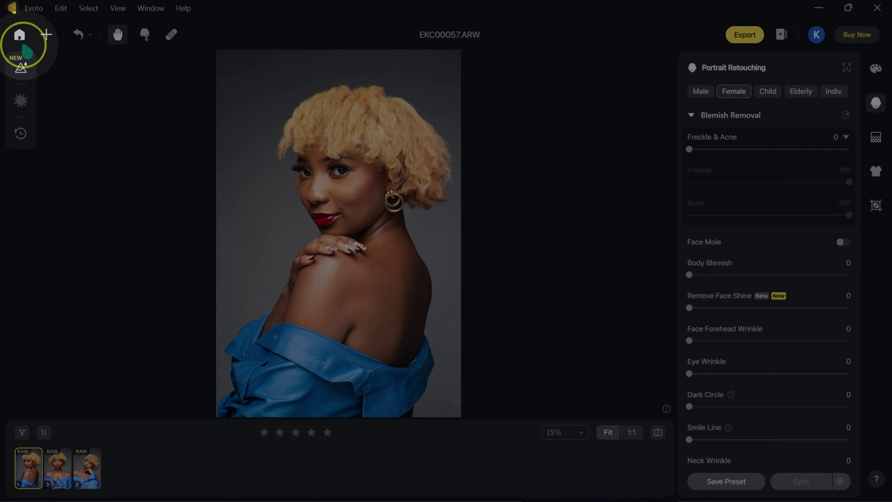
click(46, 34)
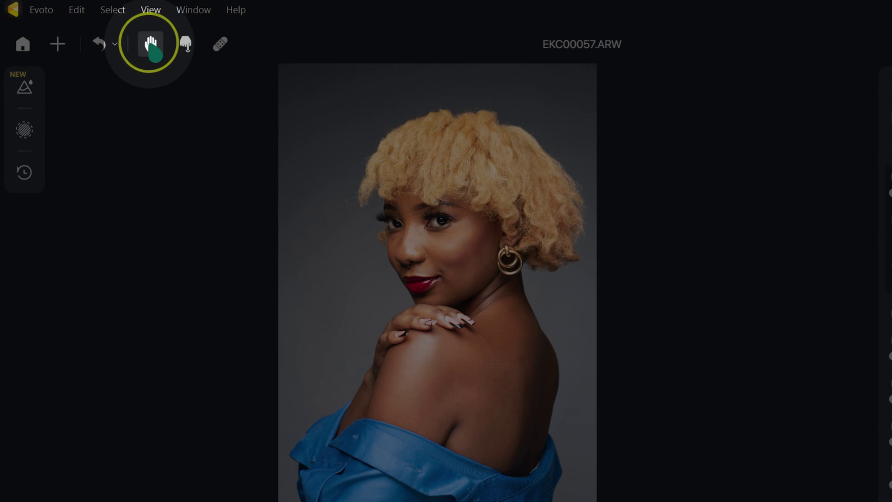
Pan around the EKC00057 photo with the Hand Tool
click(151, 44)
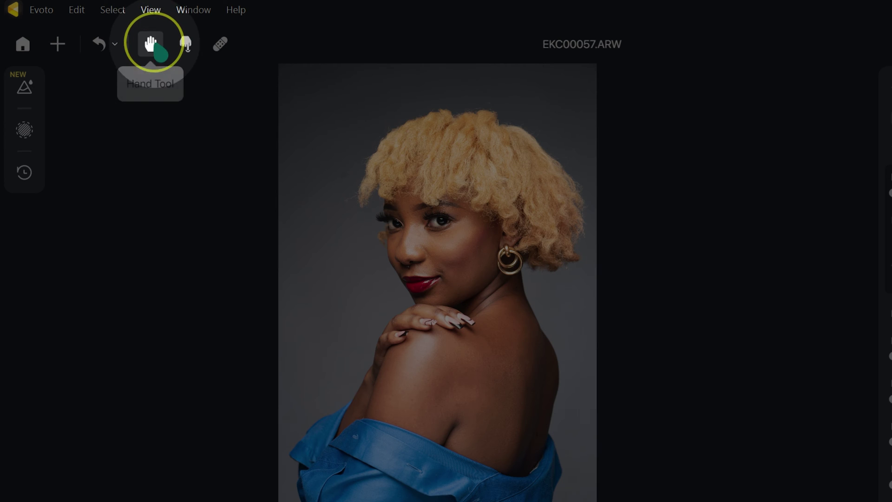
drag(379, 250, 692, 229)
drag(741, 248, 504, 232)
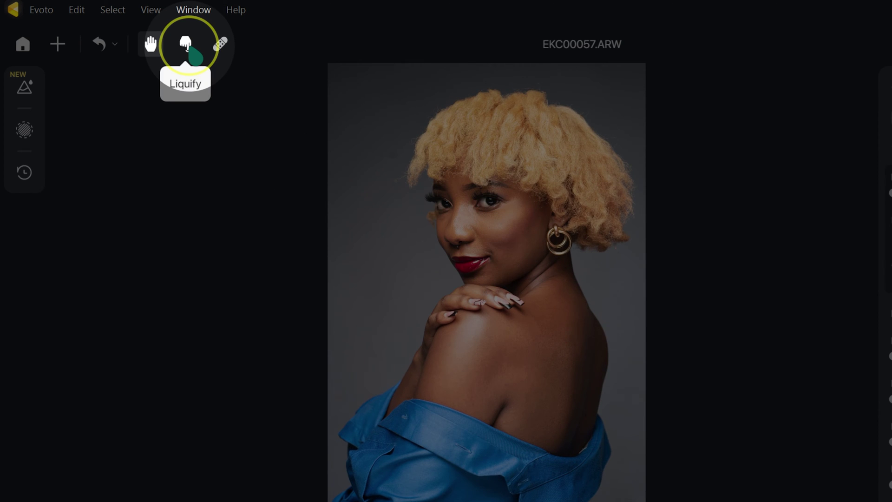
Open the EKC00083 photo in the Liquify tool
click(185, 44)
click(60, 468)
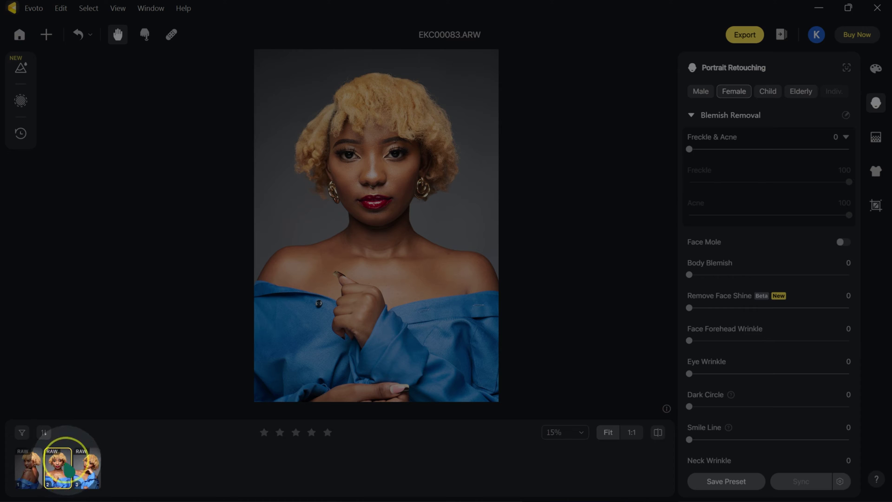
click(146, 35)
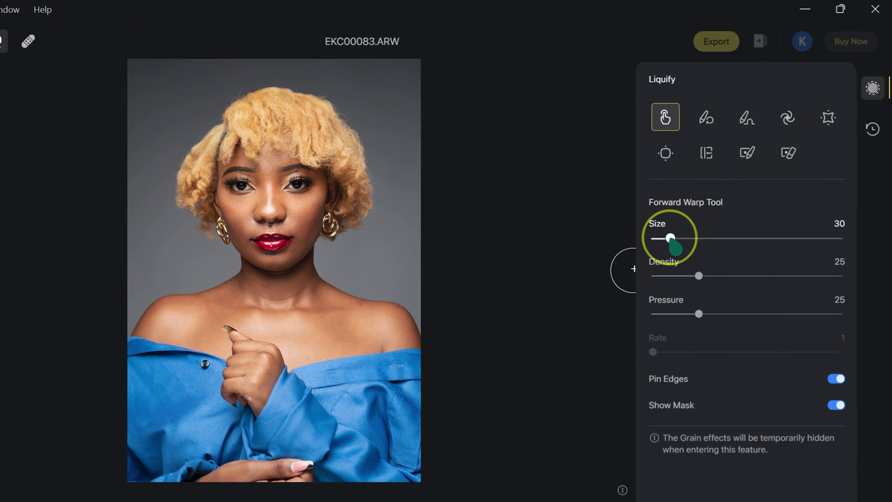
Set the Forward Warp Tool's brush size to 35
drag(704, 198, 729, 198)
drag(707, 240, 673, 240)
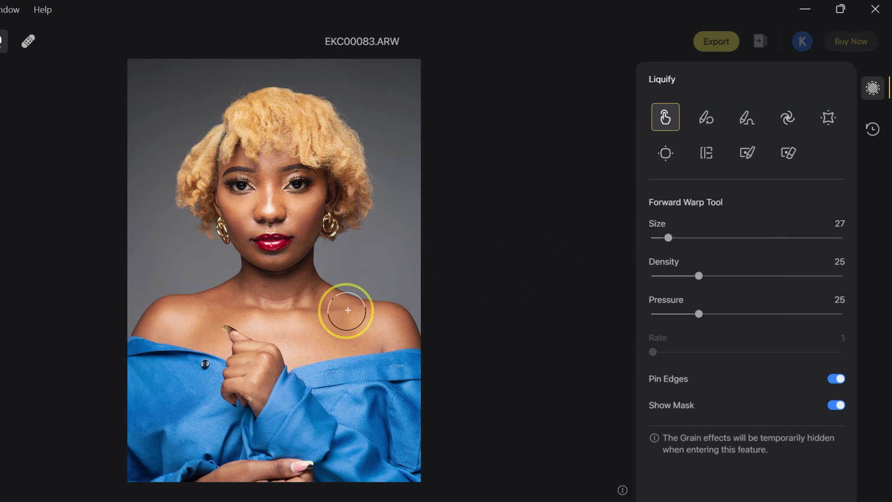
key(bracketright)
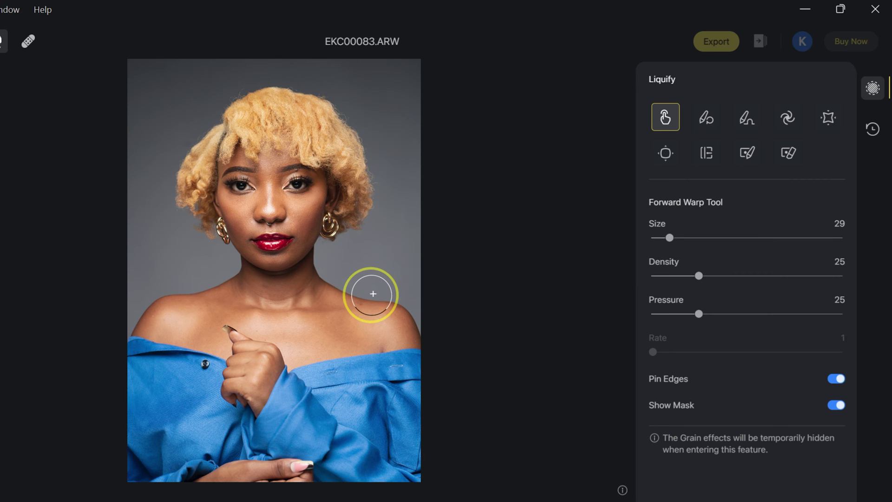
key(bracketright)
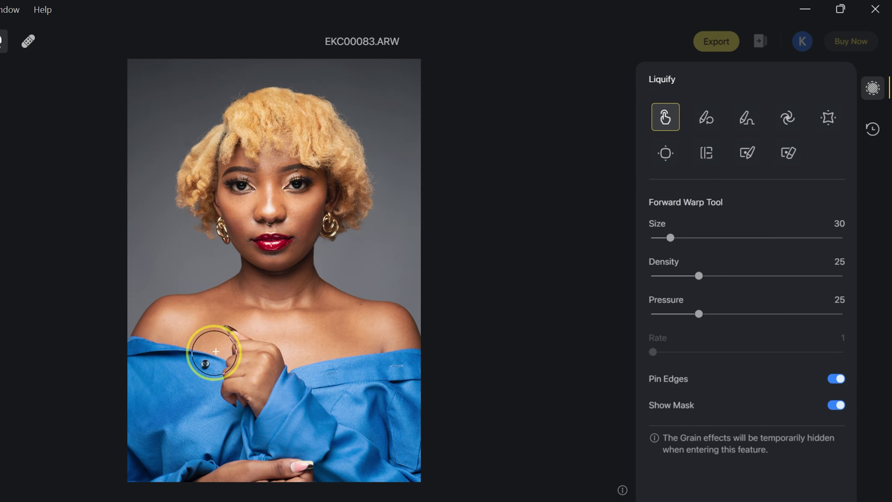
key(bracketright)
key(bracketright)
key(bracketright)
key(bracketright)
key(bracketright)
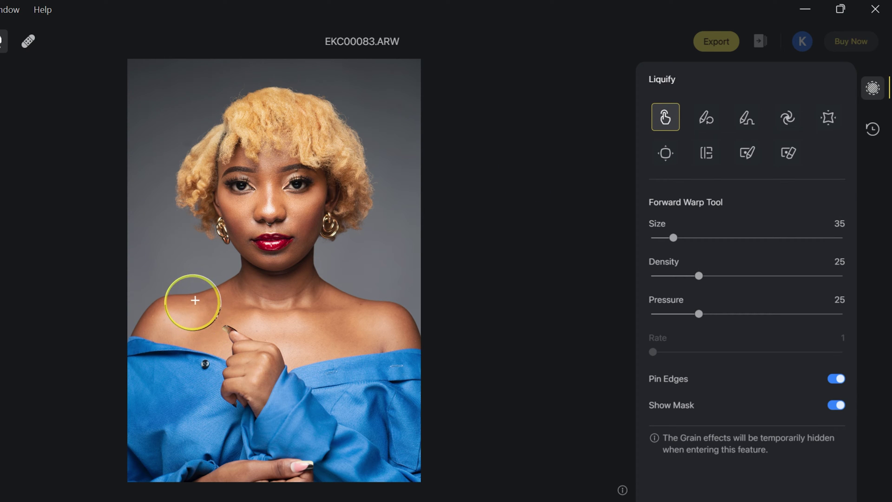
Nudge the outlines of both shoulders with the Forward Warp Tool
mouse_move(192, 294)
mouse_down()
mouse_move(156, 287)
mouse_move(179, 290)
mouse_move(145, 290)
mouse_move(159, 295)
mouse_move(142, 299)
mouse_up()
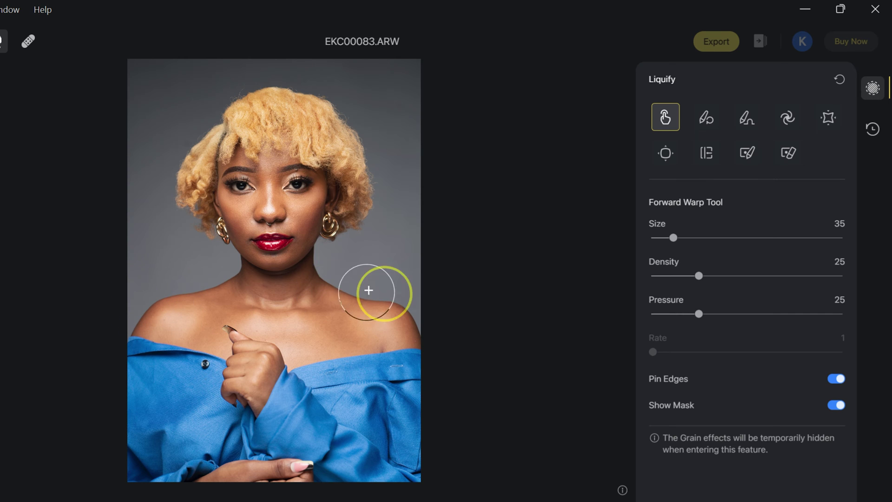
drag(420, 313, 410, 315)
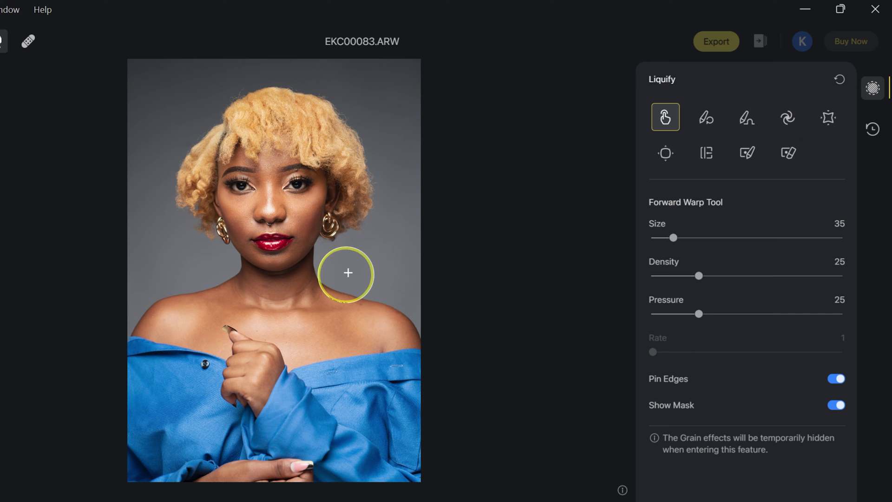
Reshape the upper outer edge of the hair with the Forward Warp Tool and apply the Liquify changes
scroll(347, 274, up, 6)
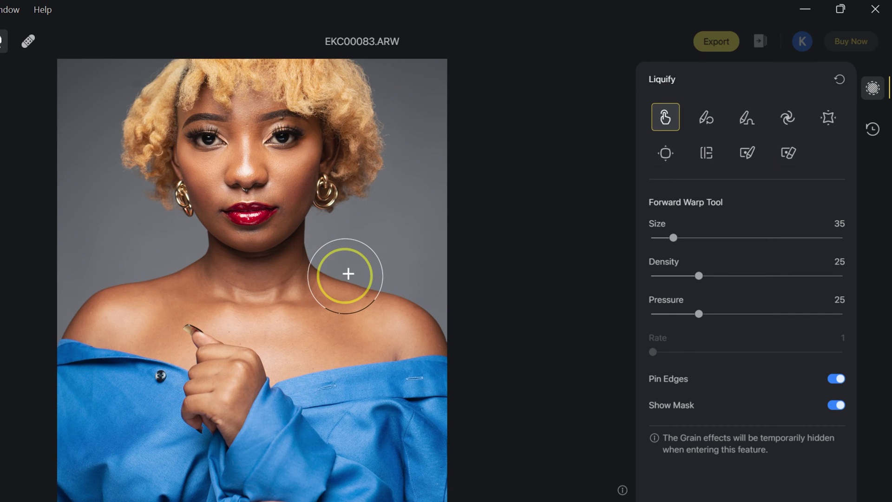
scroll(348, 274, down, 6)
scroll(426, 219, up, 2)
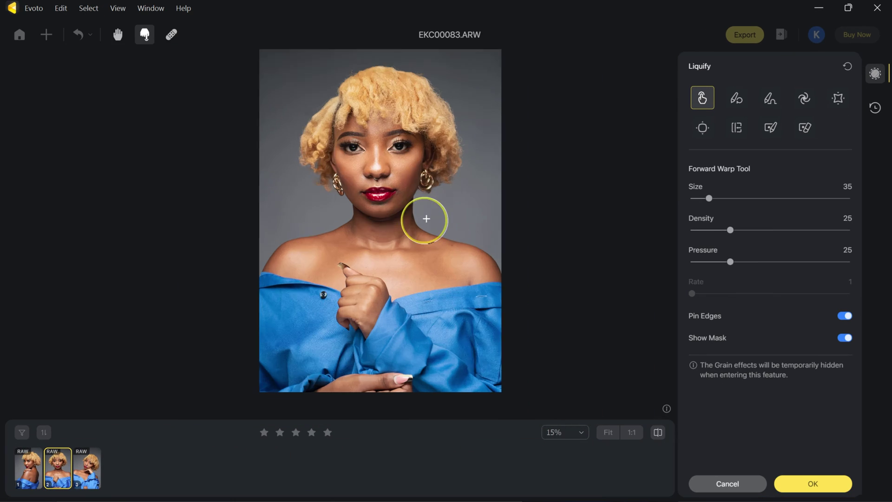
click(118, 33)
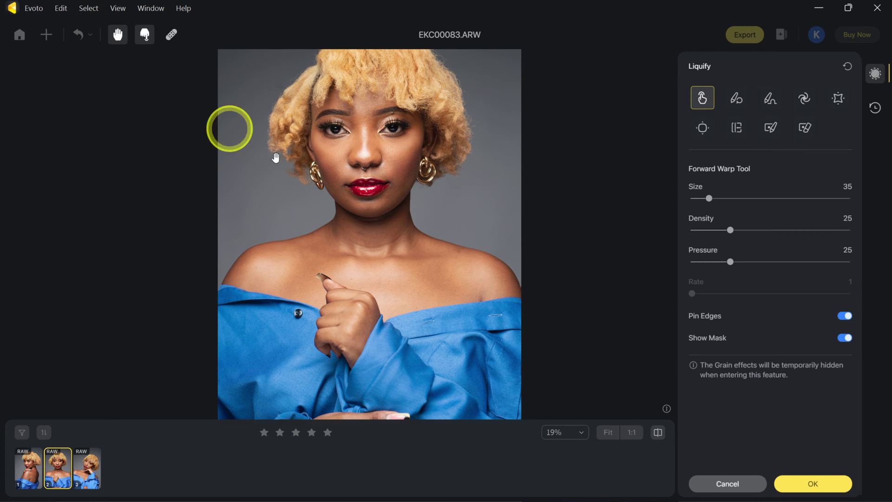
drag(404, 181, 404, 240)
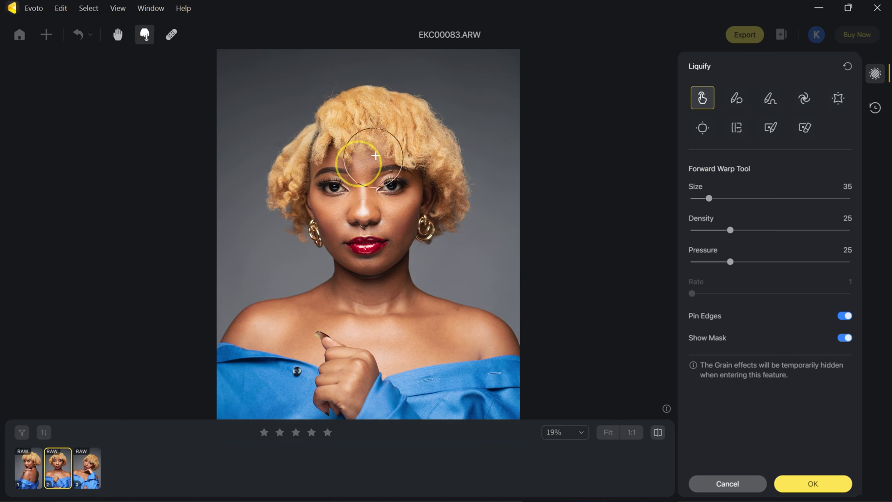
click(144, 34)
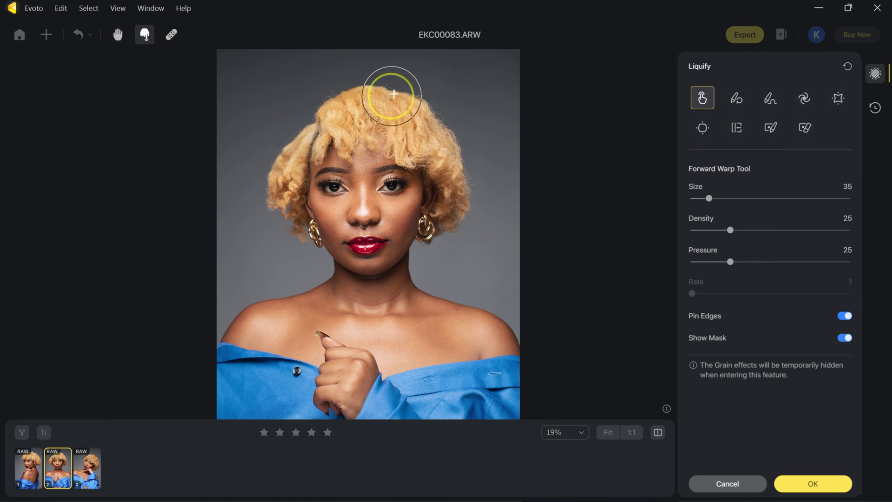
mouse_move(422, 113)
mouse_down()
mouse_move(442, 142)
mouse_move(445, 130)
mouse_move(428, 120)
mouse_up()
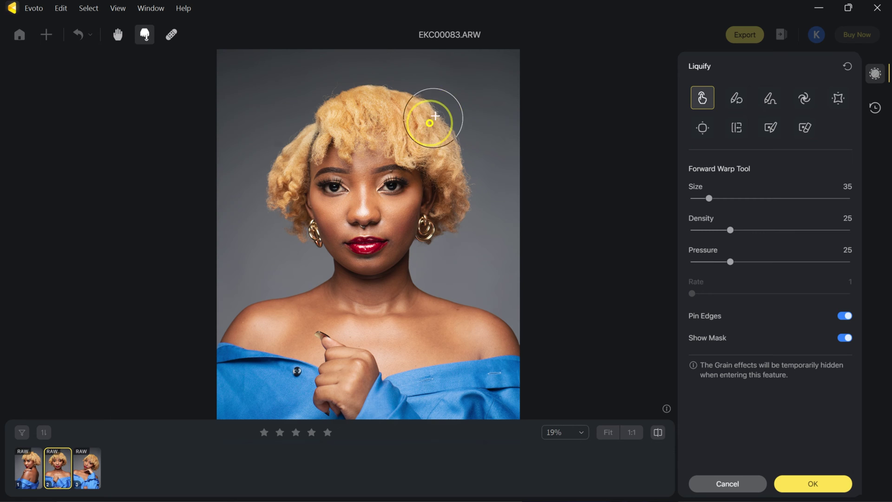
click(663, 441)
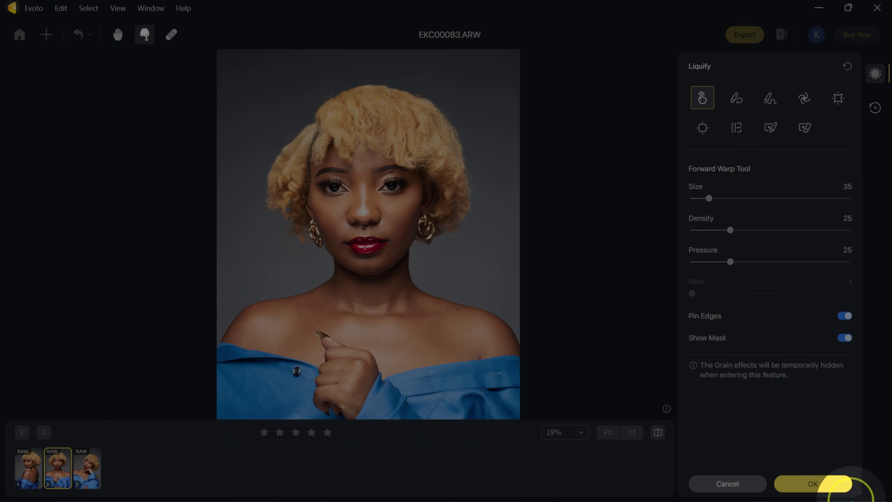
click(827, 489)
Start the Spot Healing Brush on the EKC00083 portrait with size 37 and hardness 20
click(171, 36)
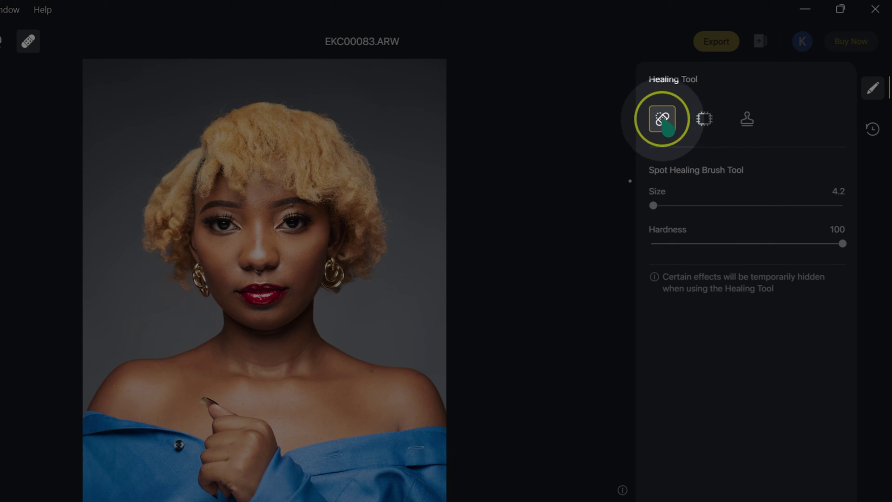
click(668, 125)
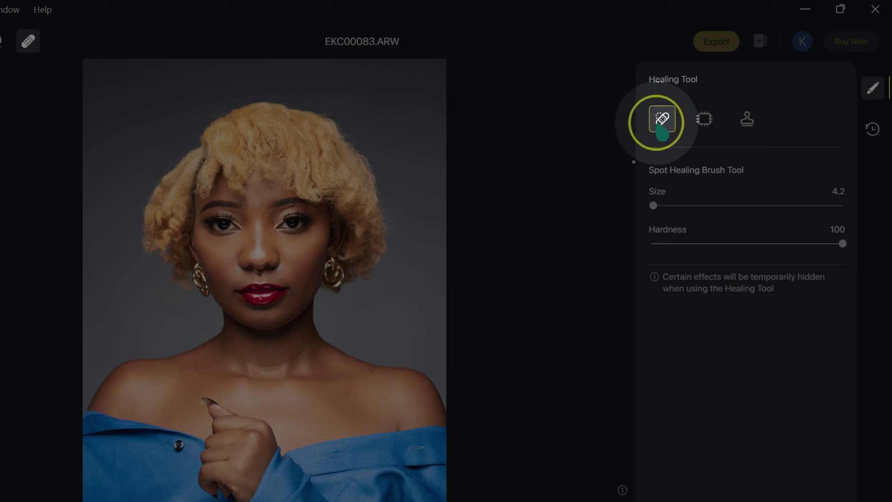
scroll(258, 209, up, 5)
scroll(258, 209, down, 5)
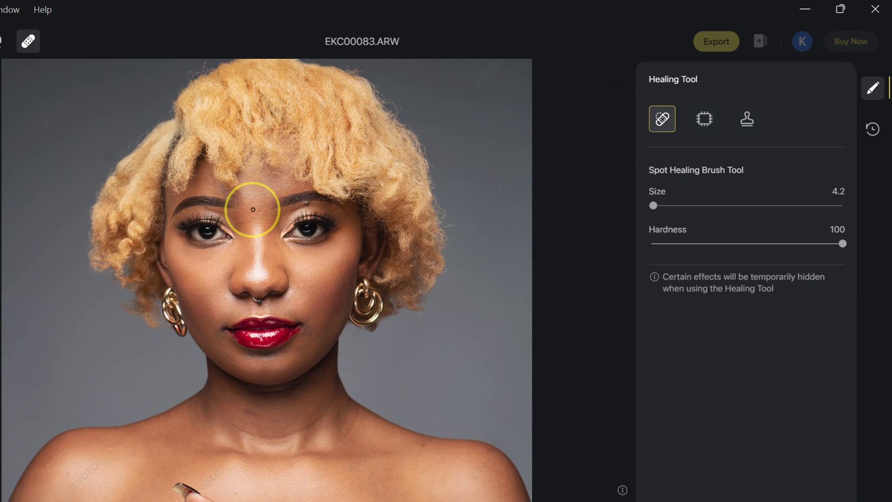
scroll(252, 209, up, 2)
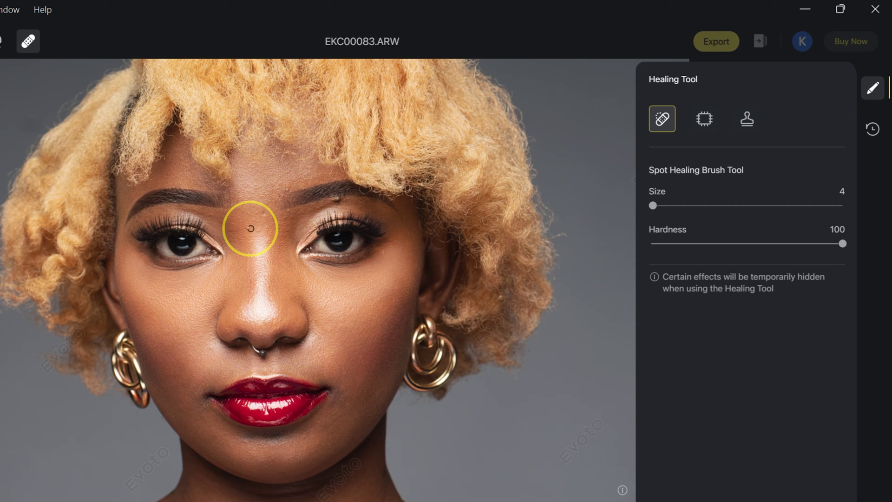
mouse_move(655, 205)
mouse_down()
mouse_move(737, 205)
mouse_move(669, 199)
mouse_move(674, 204)
mouse_up()
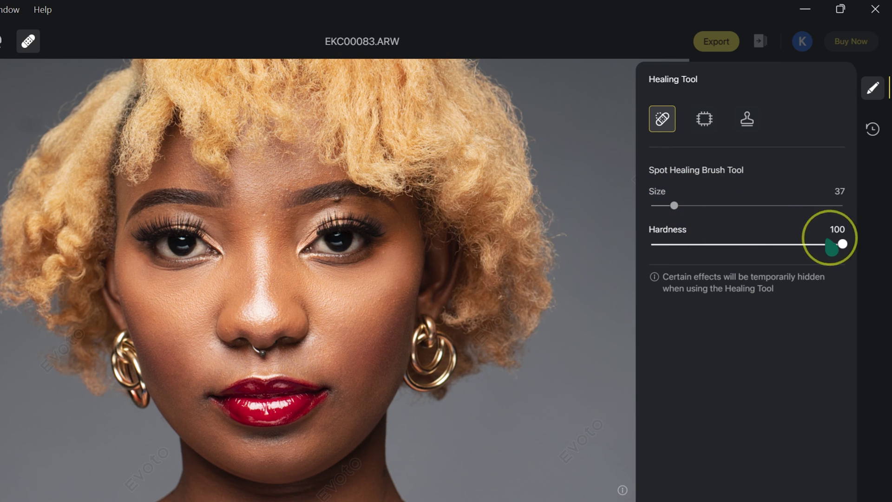
drag(842, 244, 683, 243)
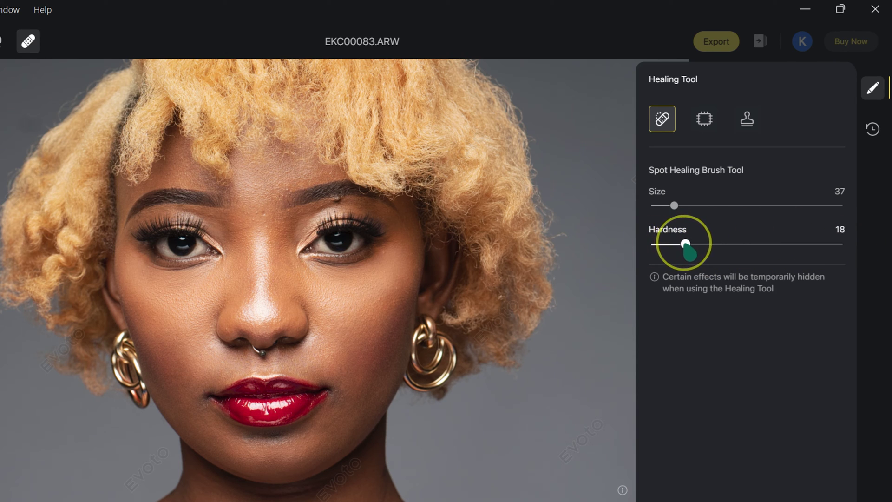
drag(687, 244, 689, 244)
Reduce the healing brush size to 3.2 and heal the small blemish between the eyes
key(bracketleft)
key(bracketleft)
key(bracketleft)
key(bracketleft)
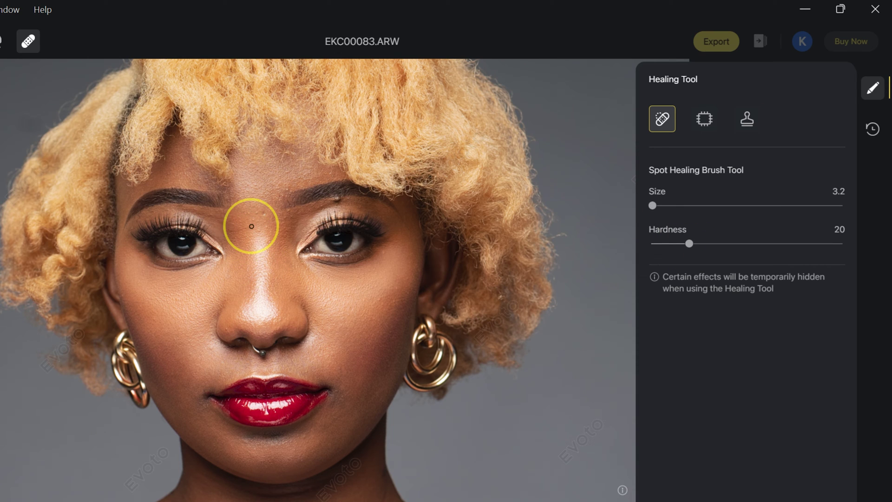
drag(229, 230, 228, 231)
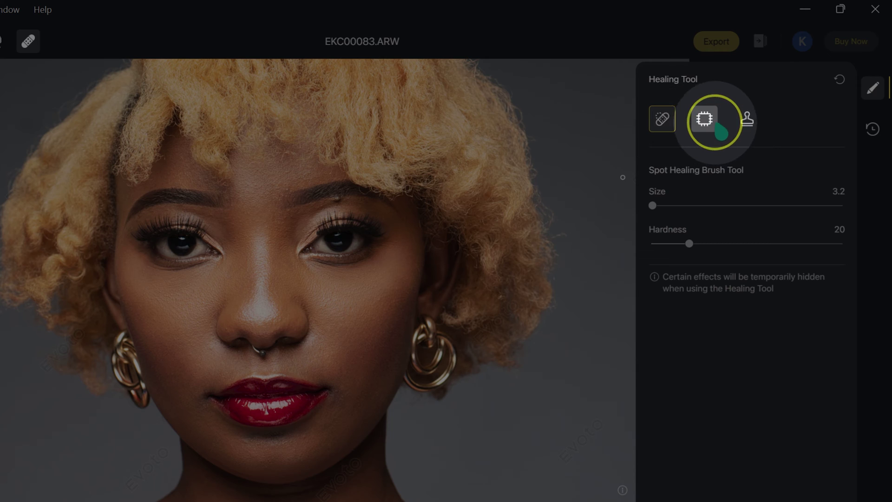
Patch a small skin area on each shoulder with the Patch Tool in Source mode
click(706, 120)
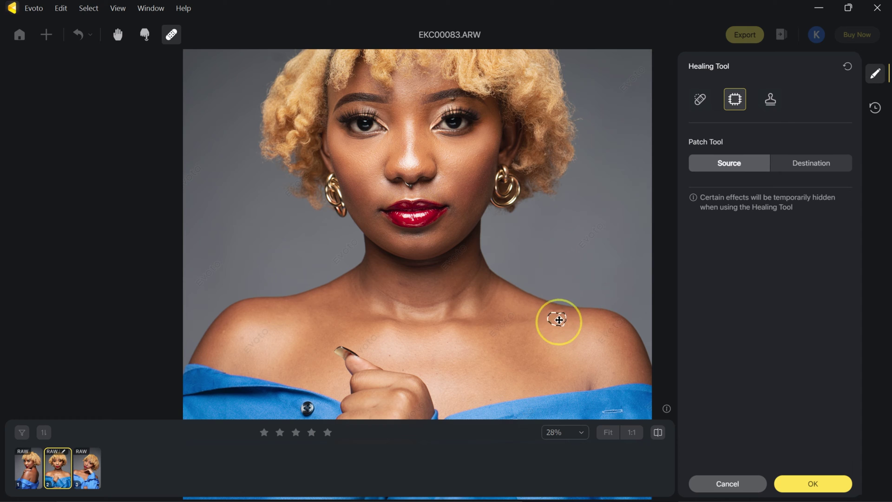
drag(561, 338, 562, 338)
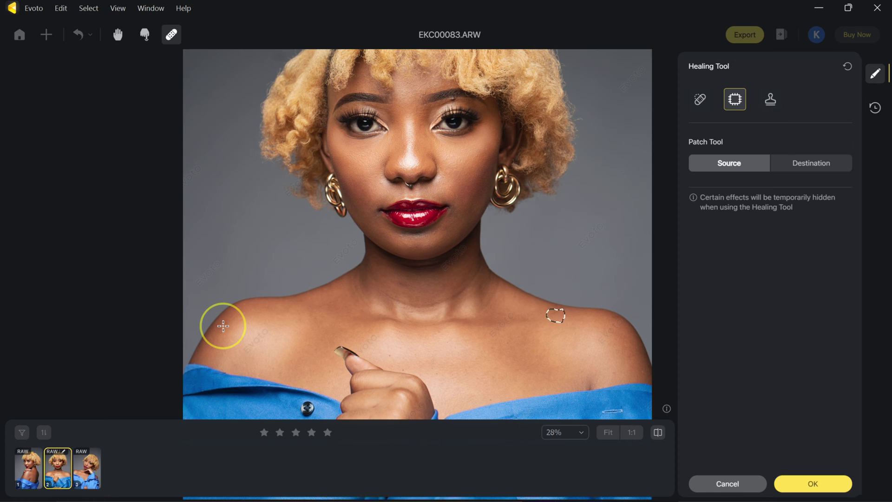
scroll(223, 326, up, 3)
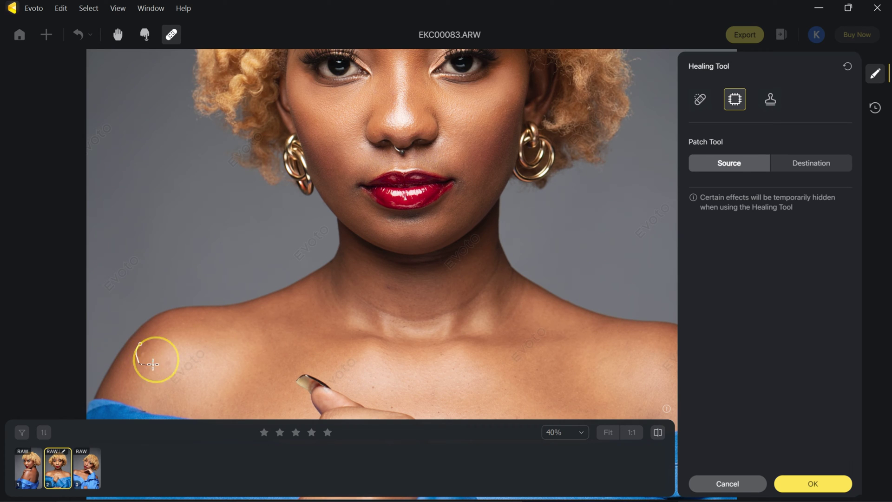
drag(145, 340, 186, 342)
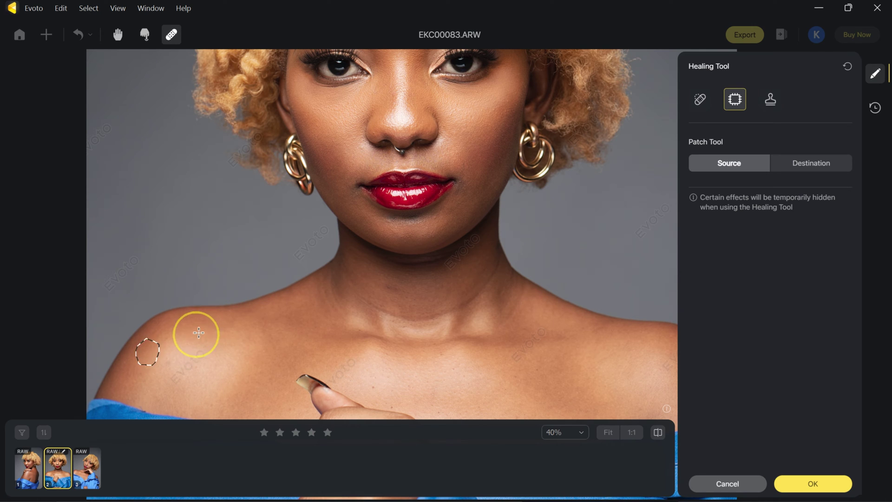
Sample upper-chest skin with the Clone Stamp Tool at size 9.5 and apply the healing changes
click(770, 99)
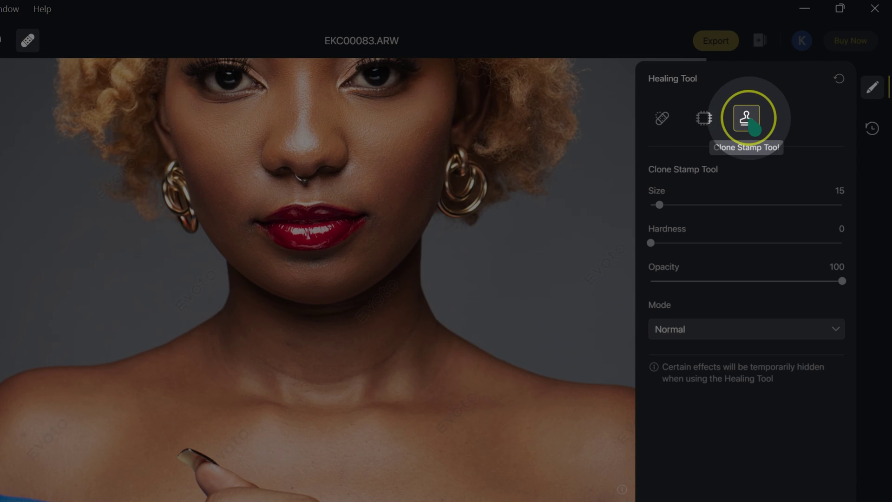
mouse_move(659, 204)
mouse_down()
mouse_move(737, 204)
mouse_move(656, 205)
mouse_up()
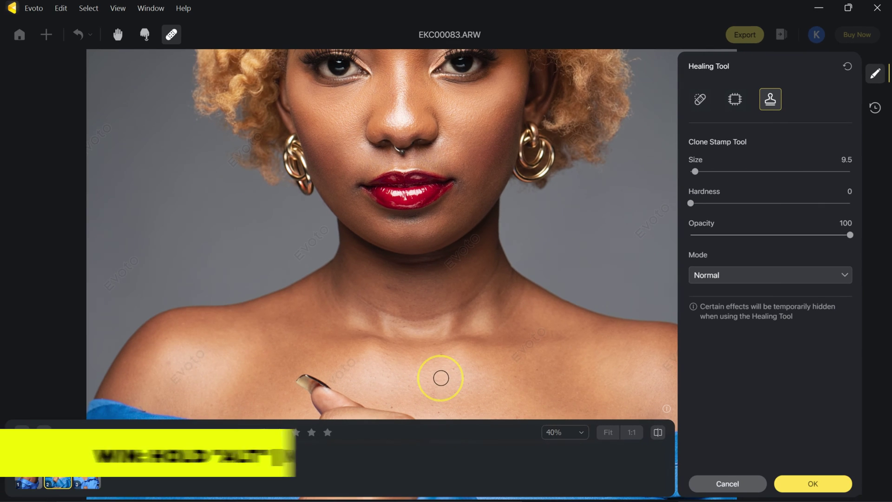
key(alt)
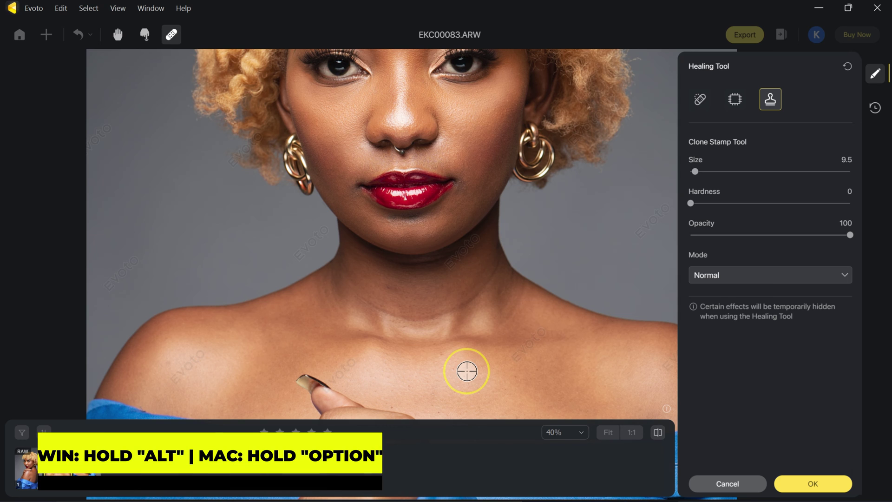
alt+click(451, 370)
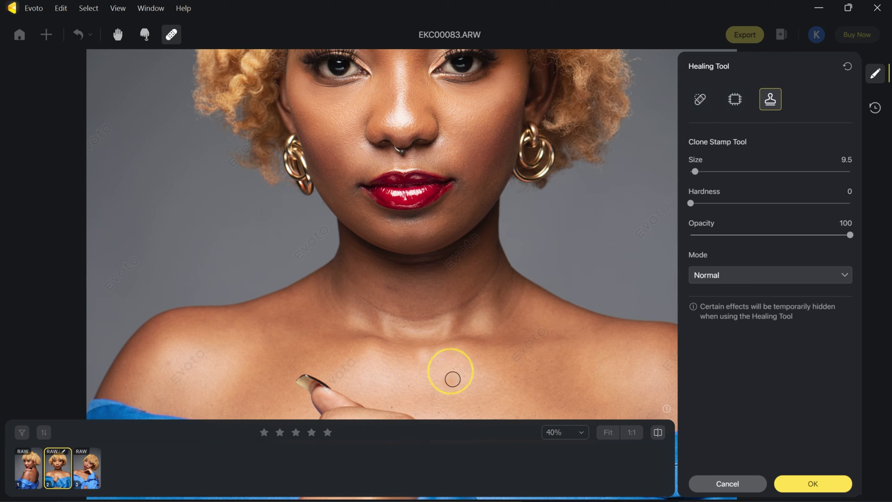
click(803, 485)
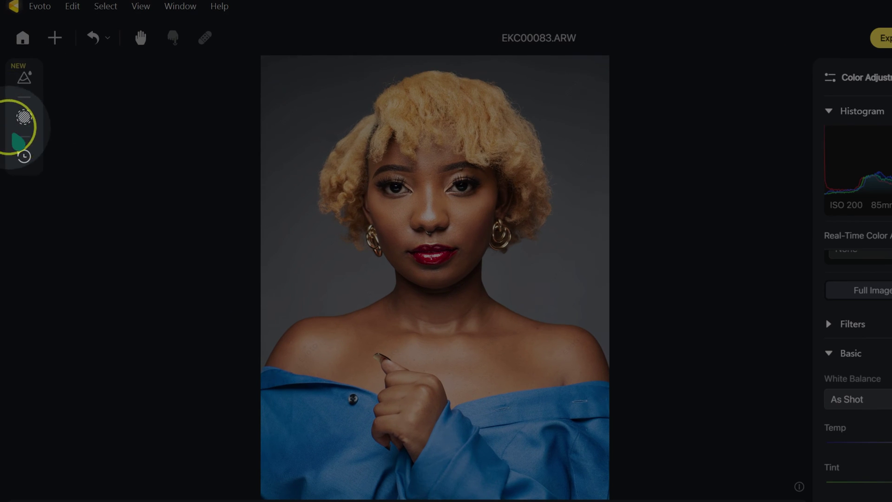
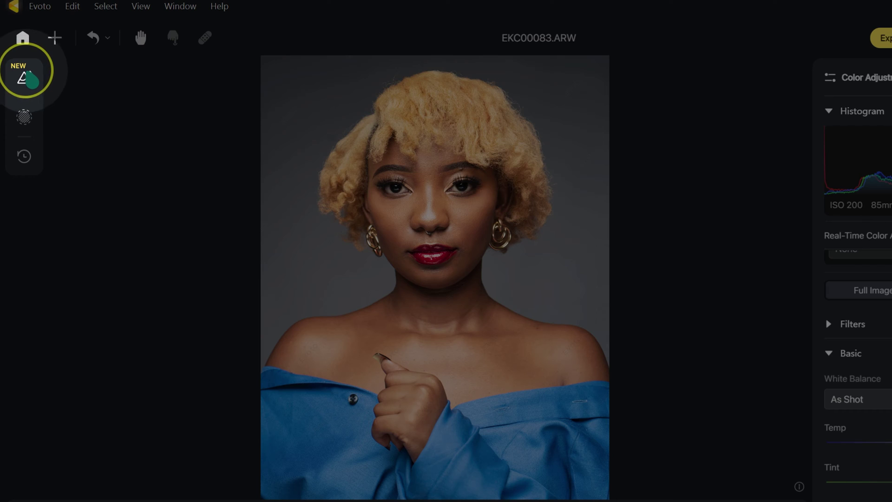
Browse the recommended presets, apply the High-End 01 preset to the portrait and compare it with the original
click(26, 77)
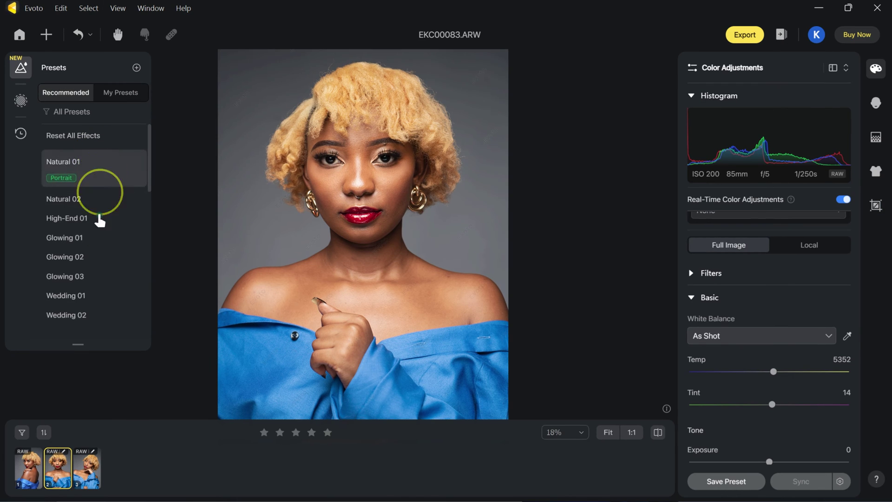
scroll(99, 284, down, 8)
scroll(98, 288, up, 8)
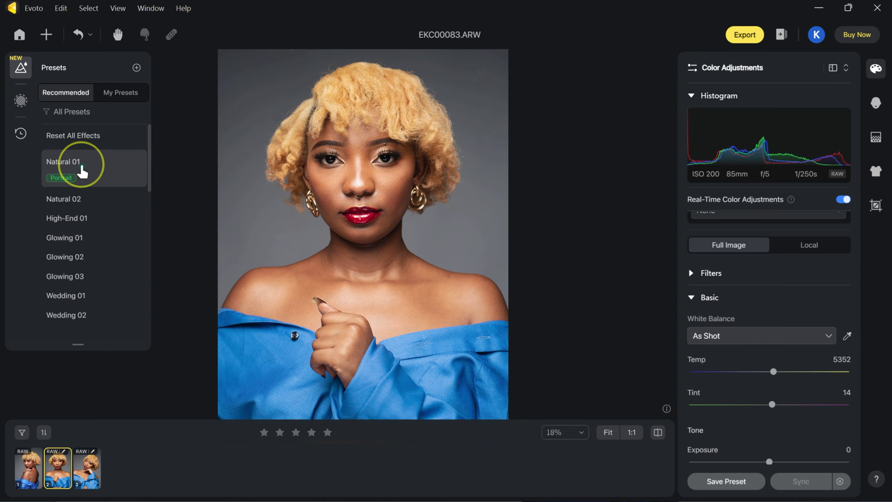
scroll(80, 260, down, 5)
scroll(80, 295, up, 5)
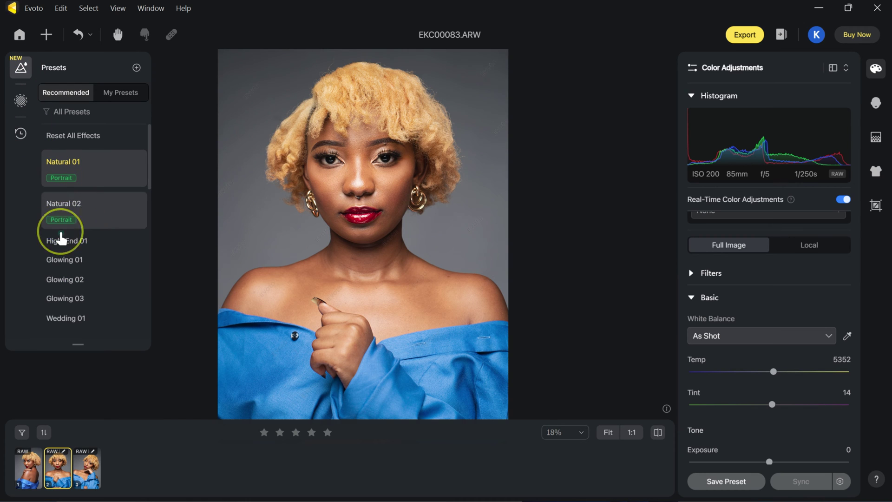
click(64, 226)
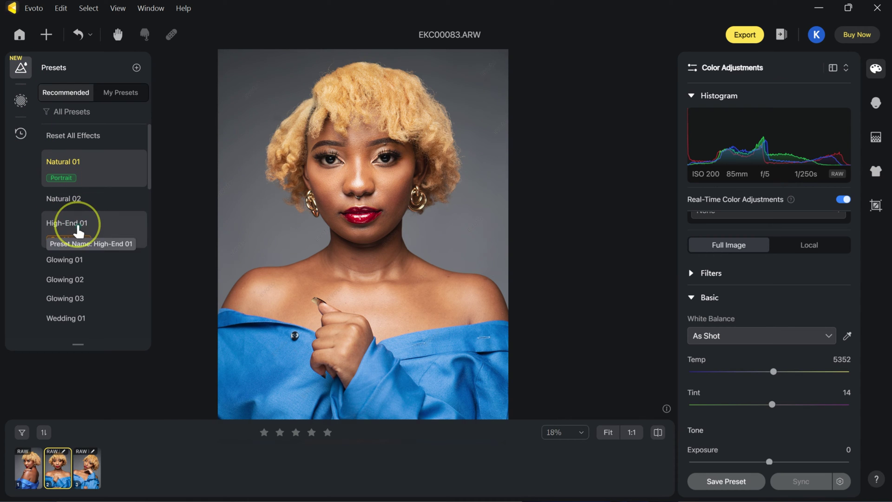
click(657, 435)
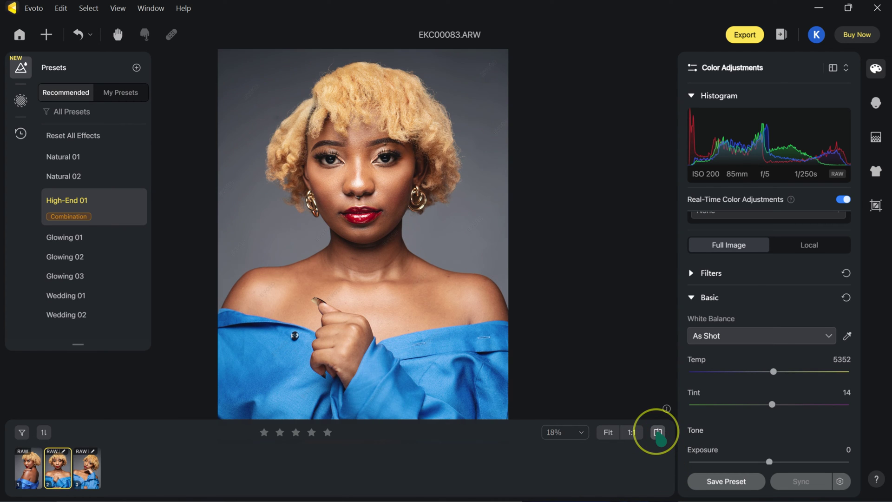
Look through the remaining recommended presets and close the preset list
click(20, 134)
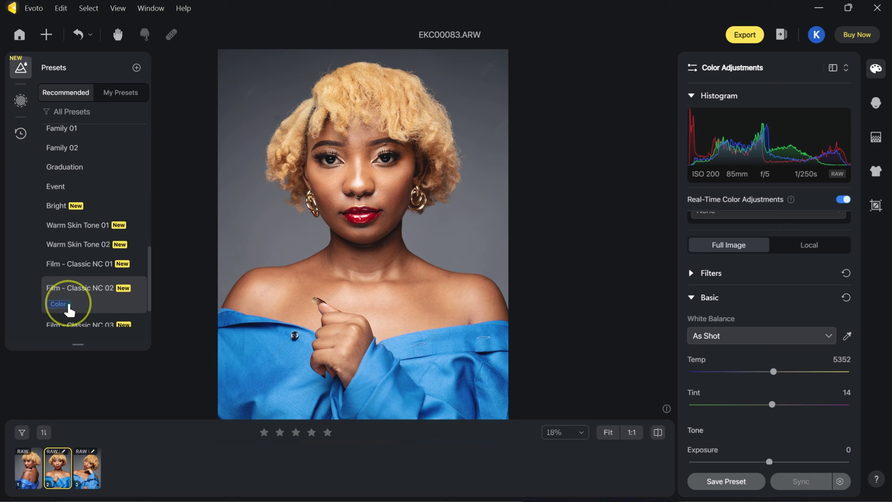
scroll(69, 310, up, 15)
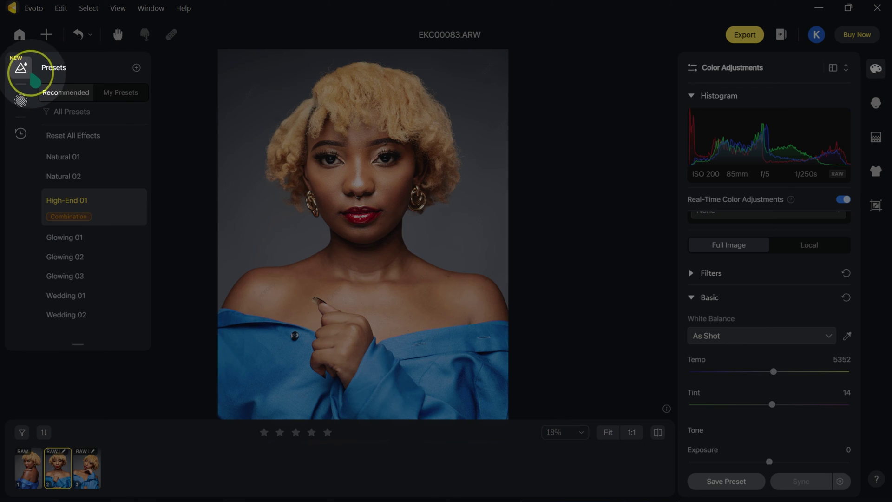
click(21, 69)
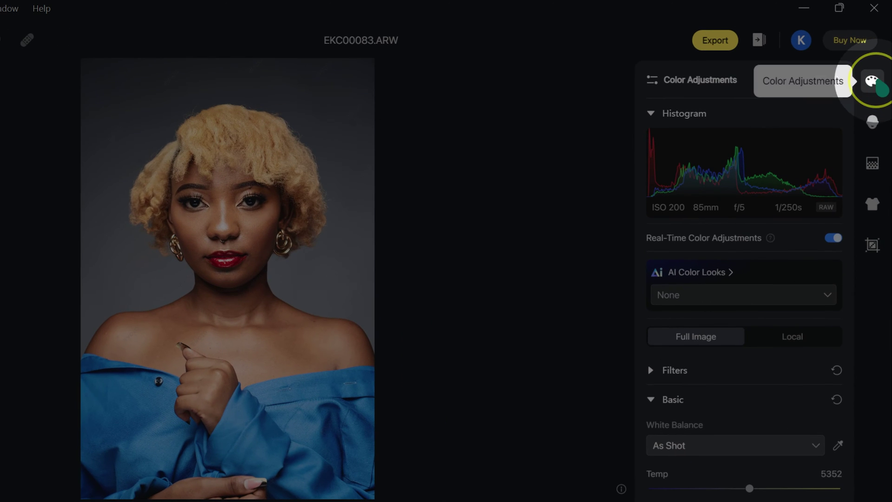
Examine the Filters and Basic sections of the Color Adjustments for the full image
click(876, 69)
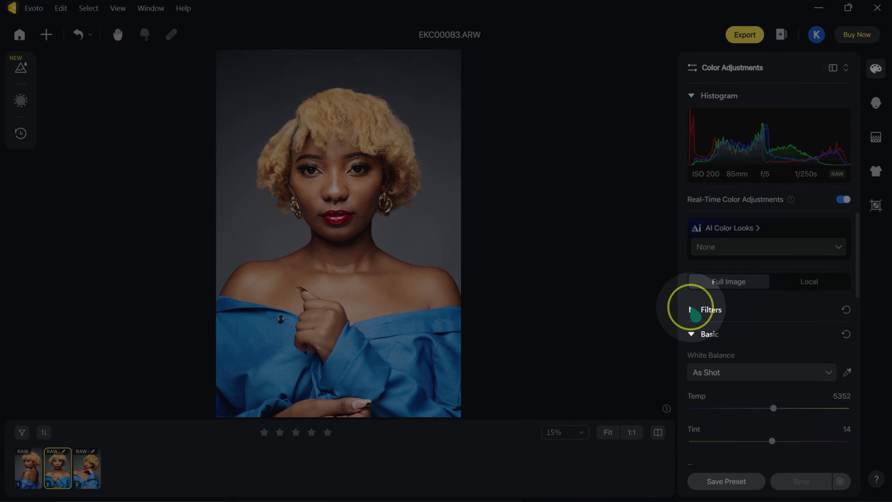
click(693, 310)
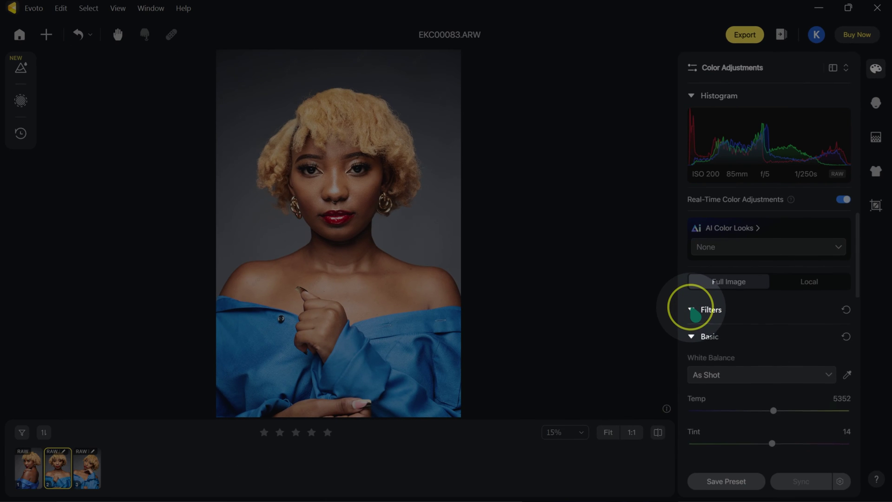
click(688, 309)
click(692, 333)
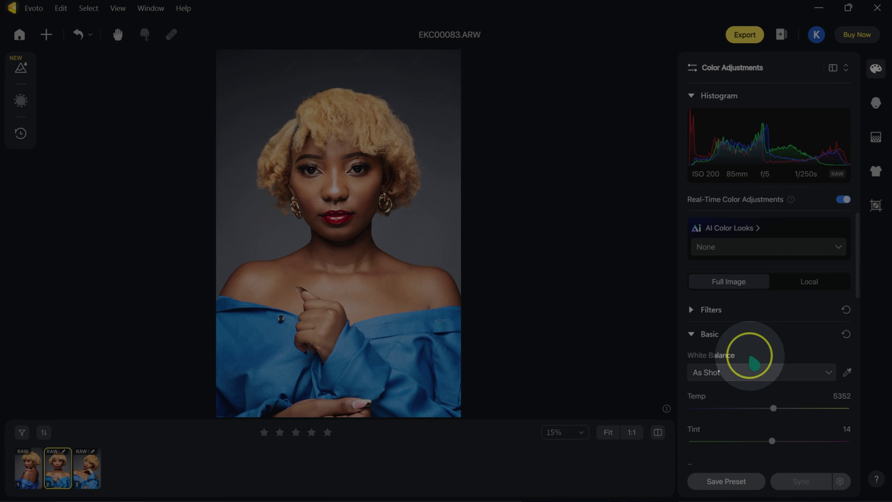
scroll(746, 357, down, 3)
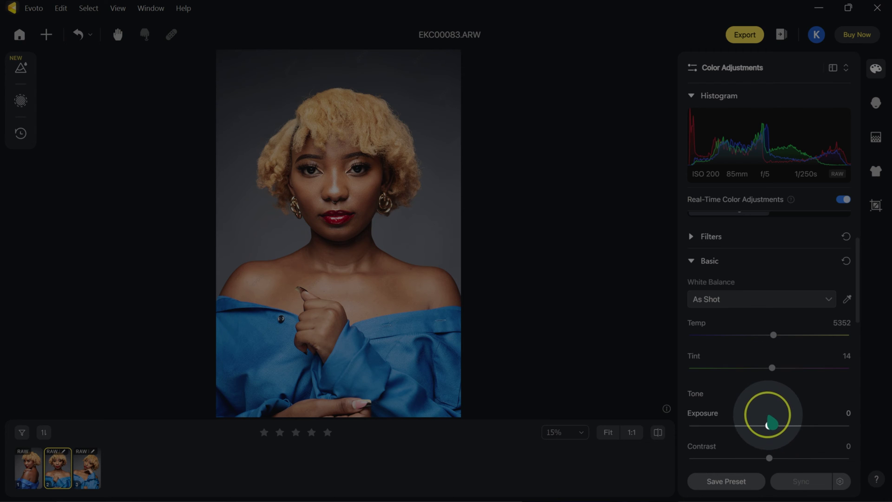
scroll(770, 414, down, 3)
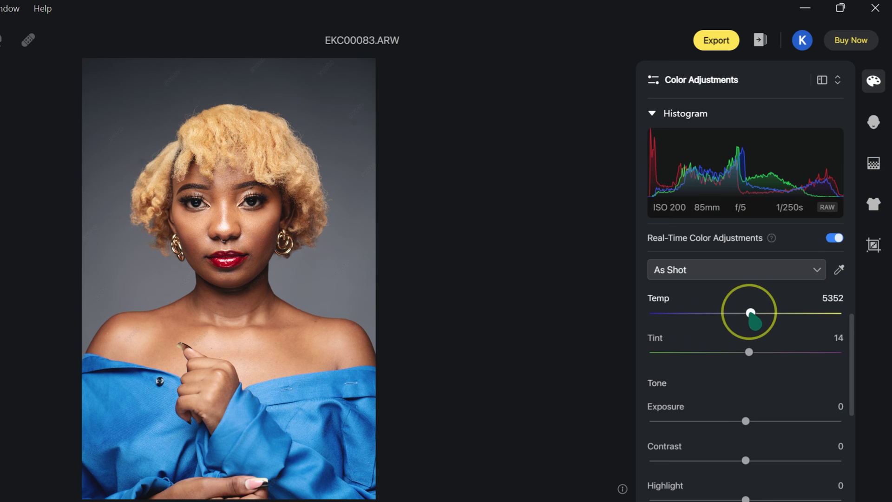
Try a white balance temperature of 9593 and a tint of 94, resetting each to its default
drag(750, 312, 788, 313)
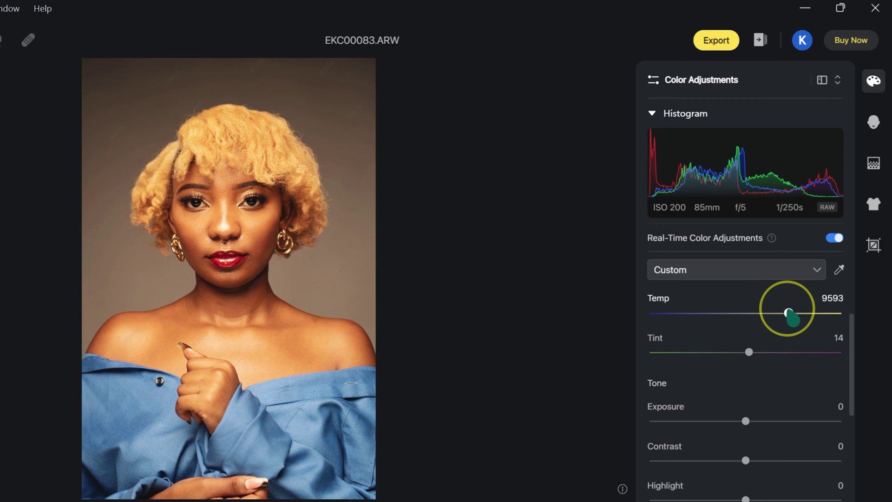
double_click(789, 313)
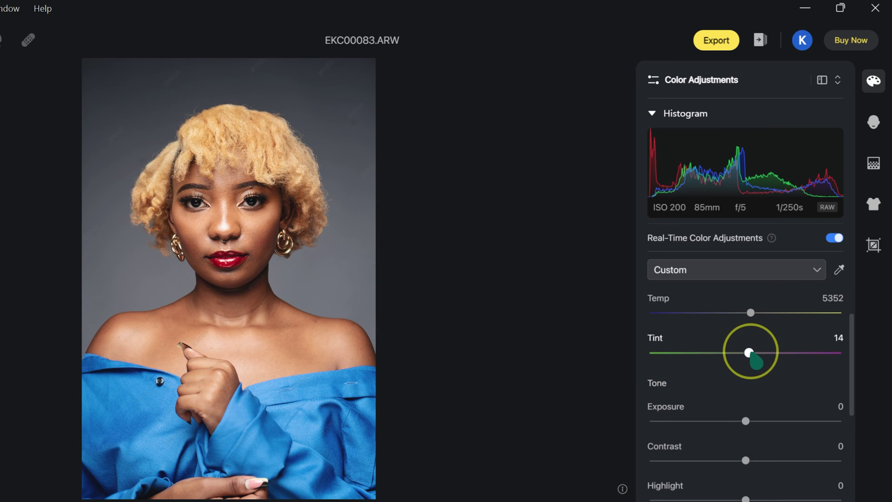
drag(749, 353, 803, 353)
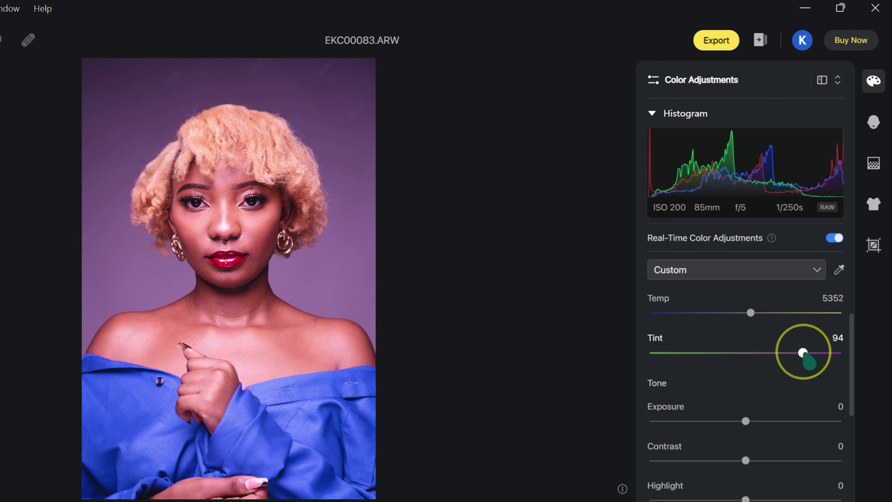
double_click(802, 352)
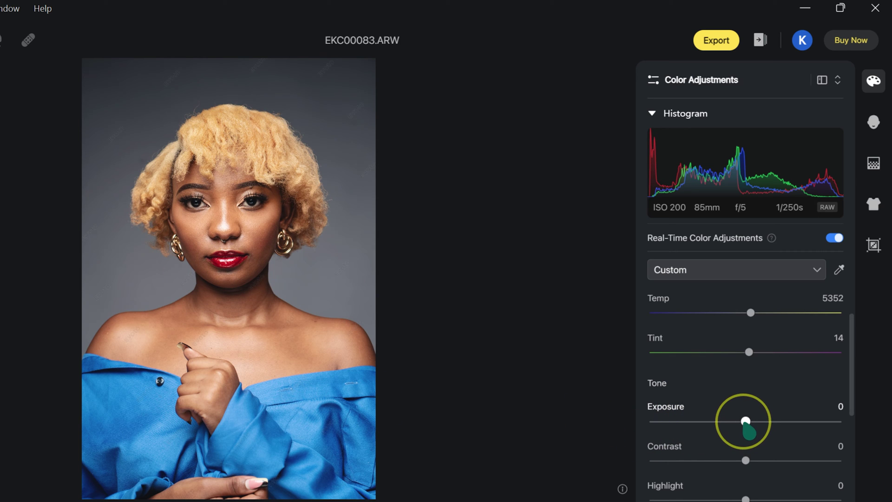
Try tone changes with exposure -0.35, highlight -50 and lower contrast, compare with the original, and reset them to 0
drag(743, 420, 740, 421)
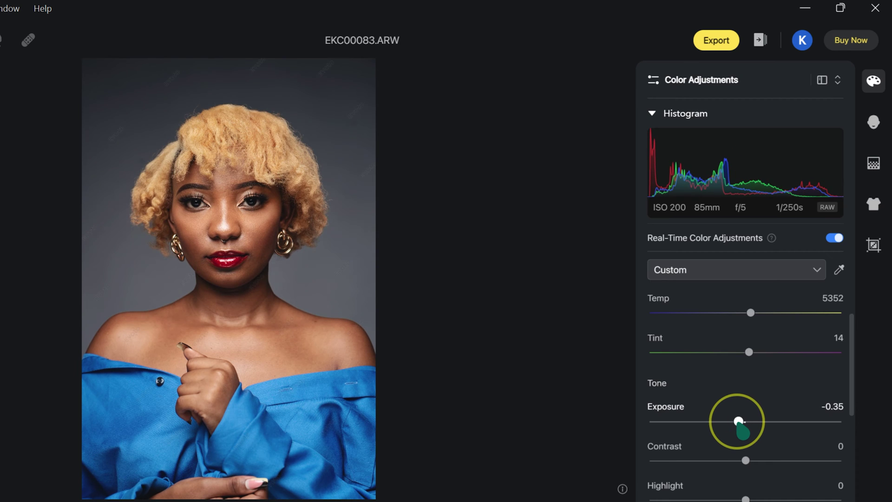
double_click(738, 420)
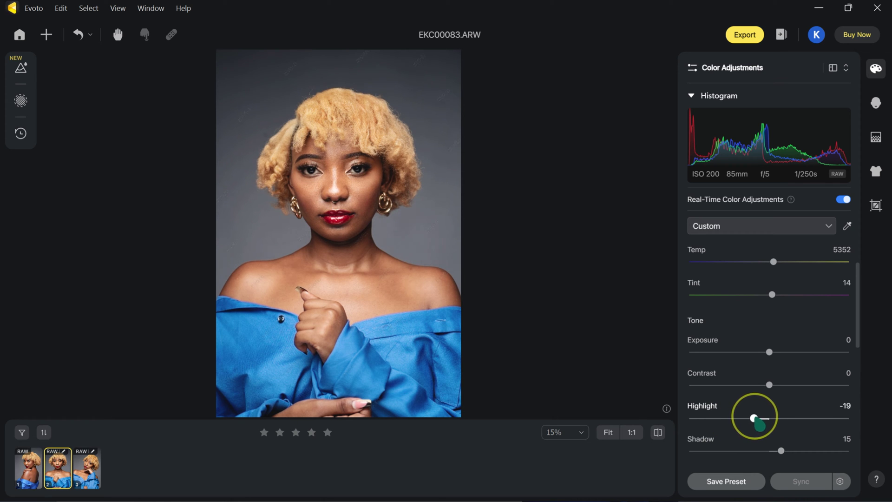
drag(754, 418, 728, 418)
click(657, 431)
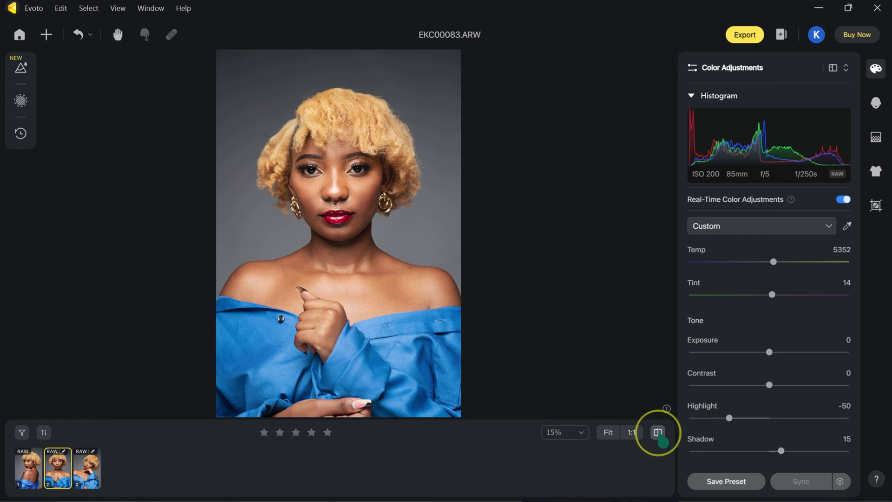
click(658, 432)
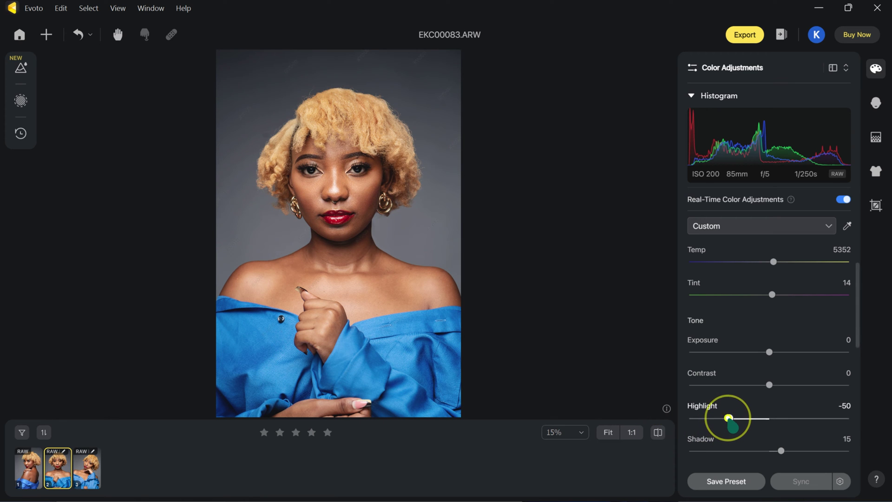
drag(728, 418, 768, 417)
mouse_move(767, 385)
mouse_down()
mouse_move(726, 385)
mouse_move(760, 385)
mouse_up()
double_click(761, 385)
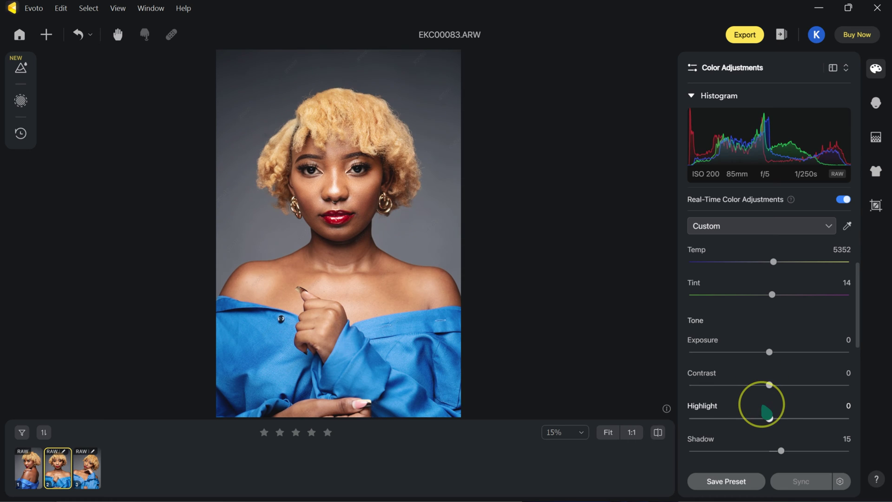
Reset the Shadow value to 0 in the tone settings
scroll(762, 404, down, 2)
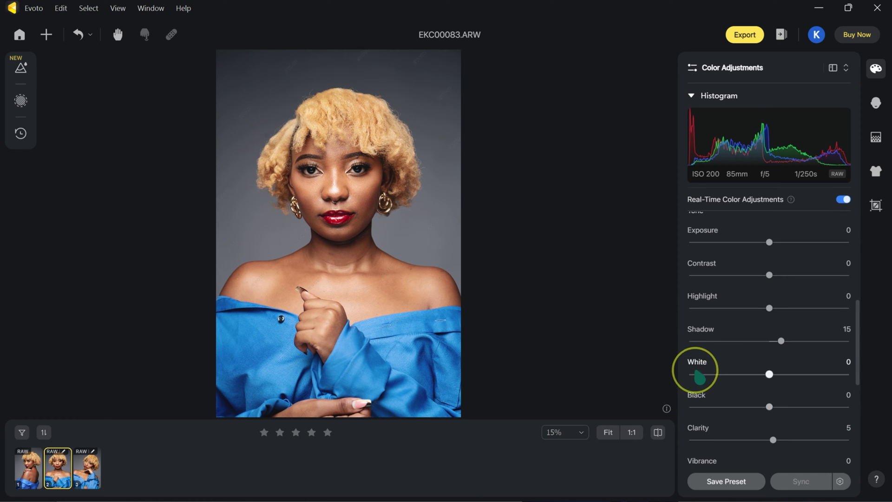
double_click(781, 340)
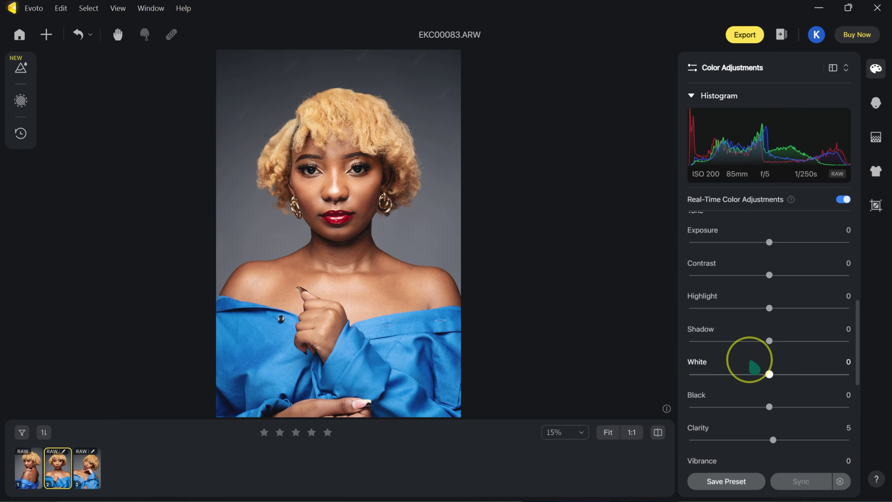
scroll(745, 374, down, 3)
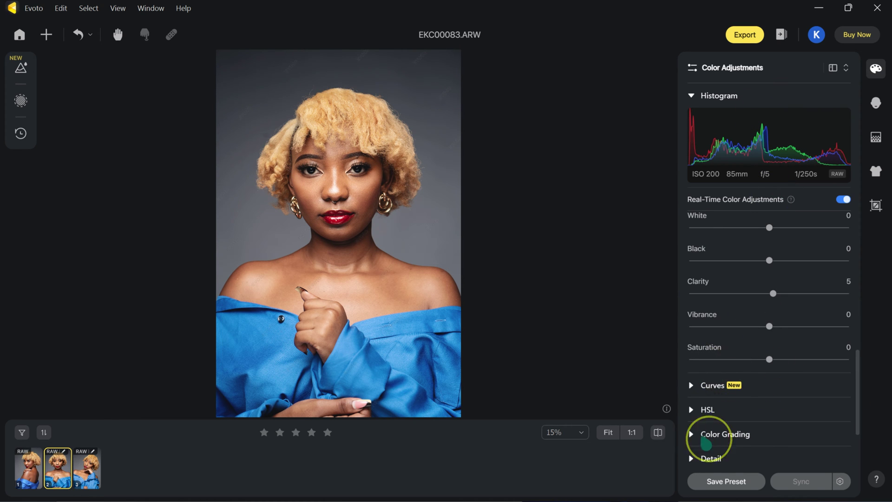
Select all three RAW portraits in the project, from EKC00086 back to the first photo
scroll(767, 421, down, 3)
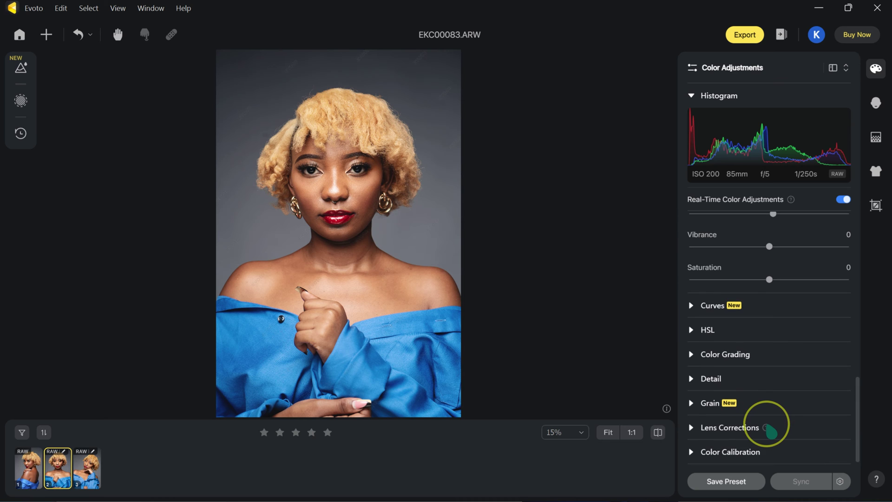
click(85, 467)
shift+click(34, 466)
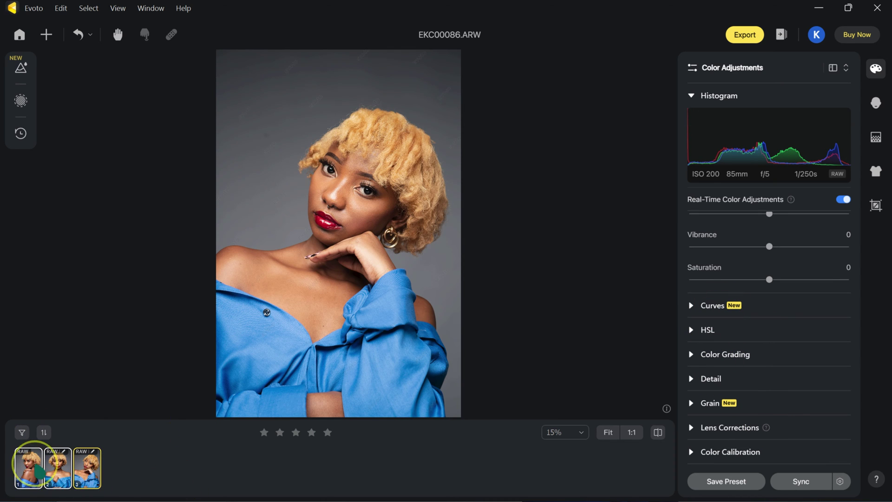
drag(18, 471, 467, 188)
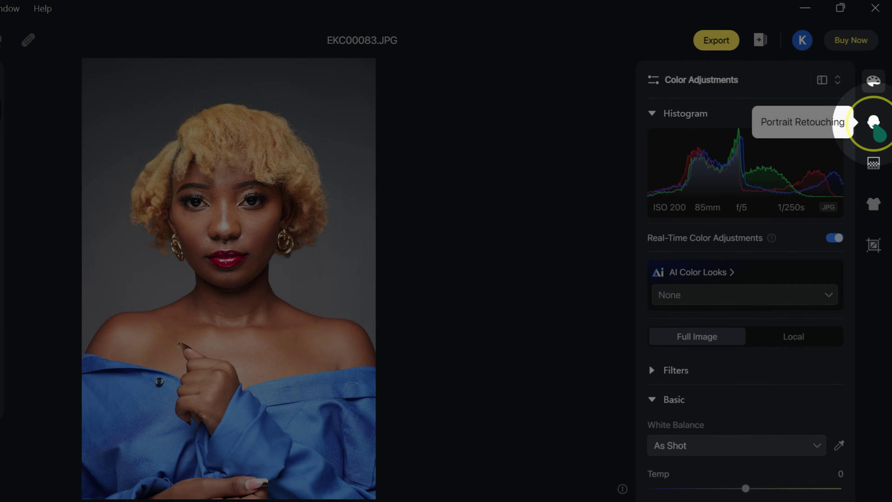
Open the Portrait Retouching settings for EKC00083.JPG and hide the presets list
click(873, 122)
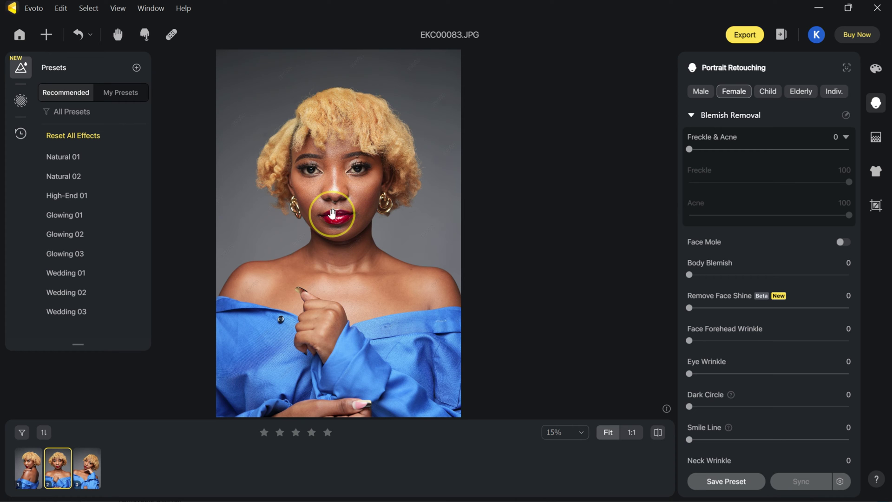
scroll(333, 203, up, 2)
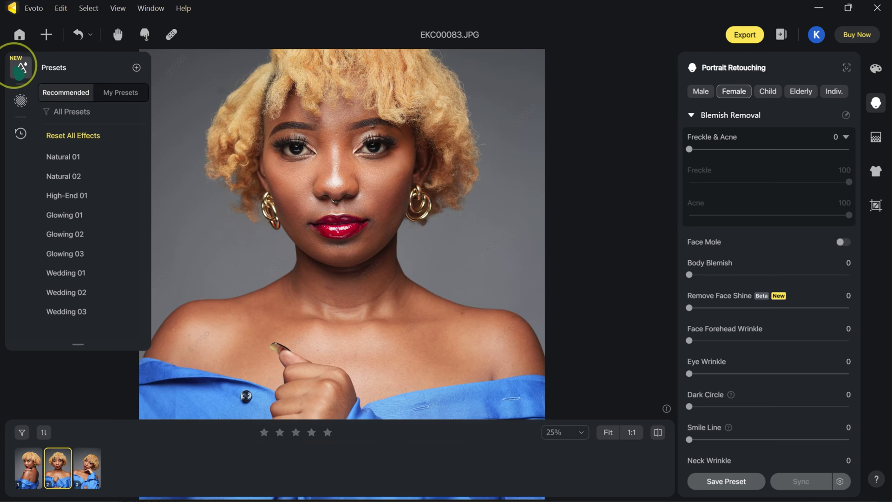
click(20, 67)
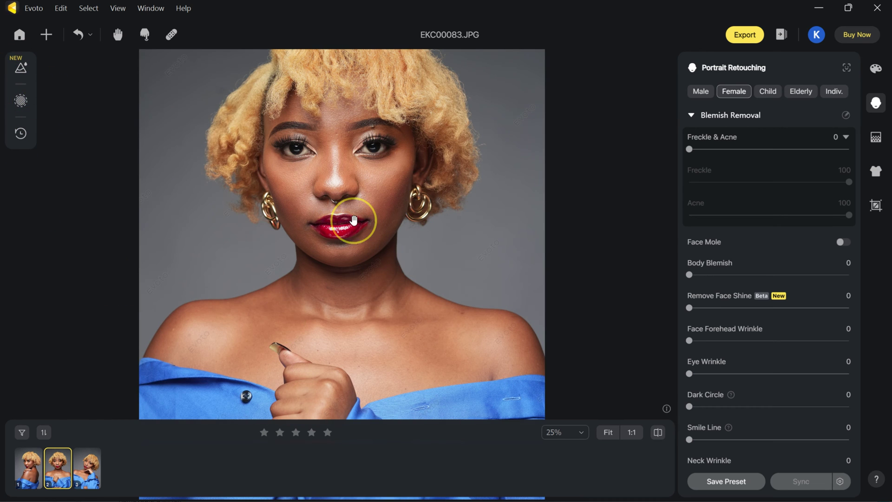
Set the Freckle & Acne blemish removal to 100 for the female portrait
scroll(337, 177, up, 1)
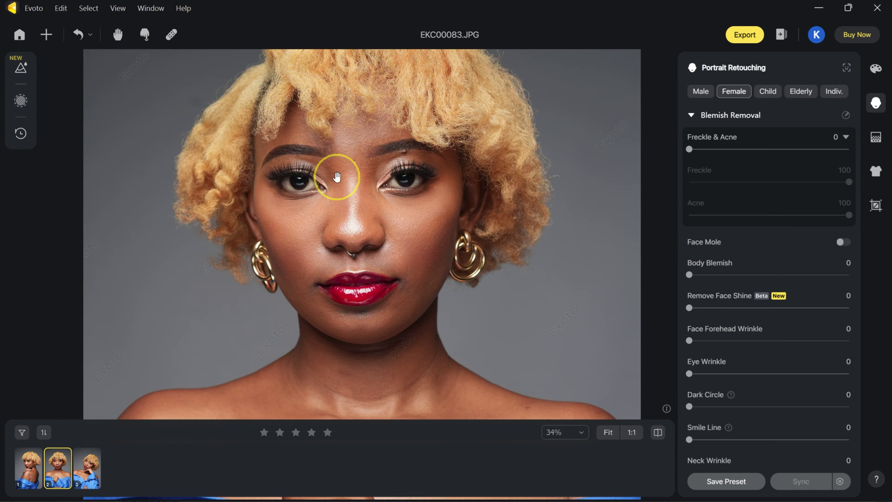
scroll(338, 173, up, 2)
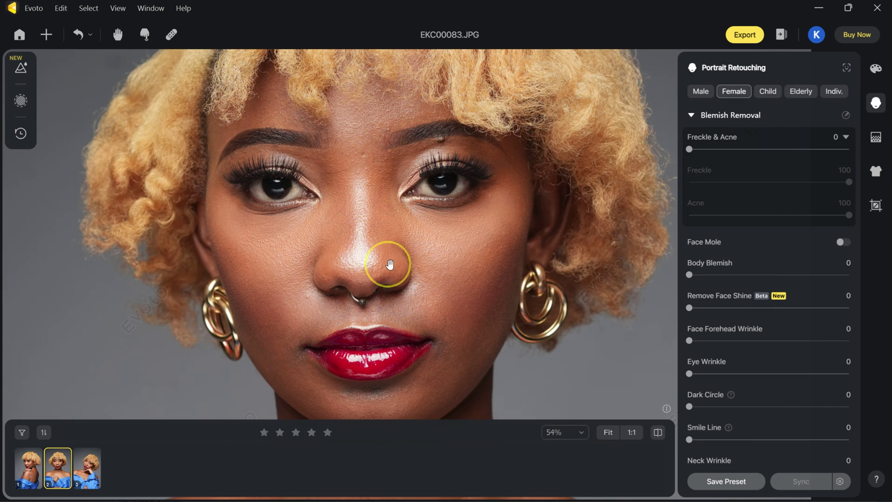
scroll(390, 252, down, 2)
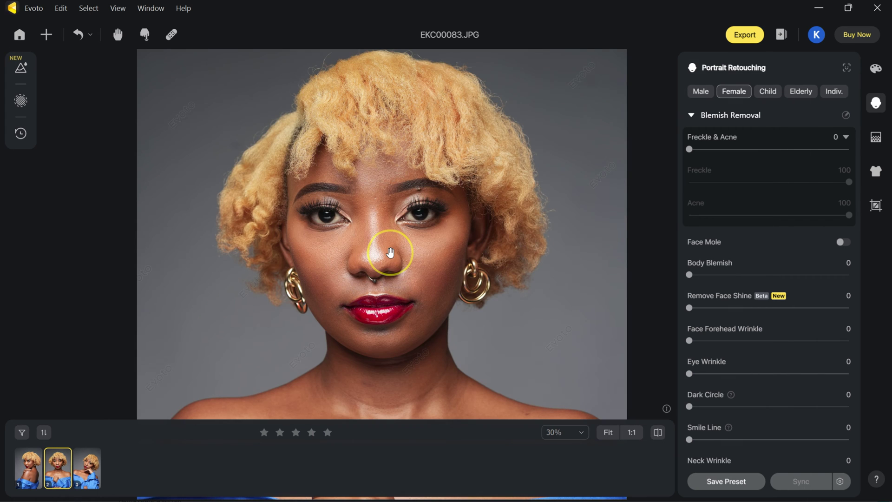
click(689, 149)
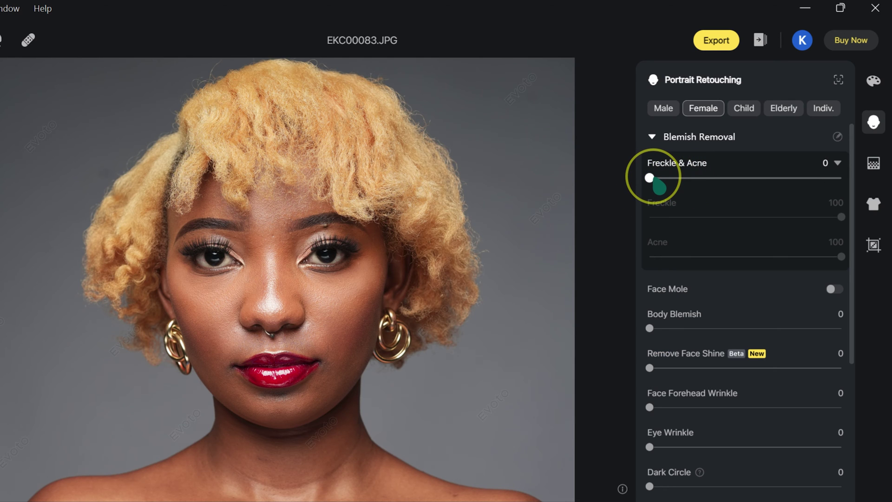
drag(649, 178, 862, 189)
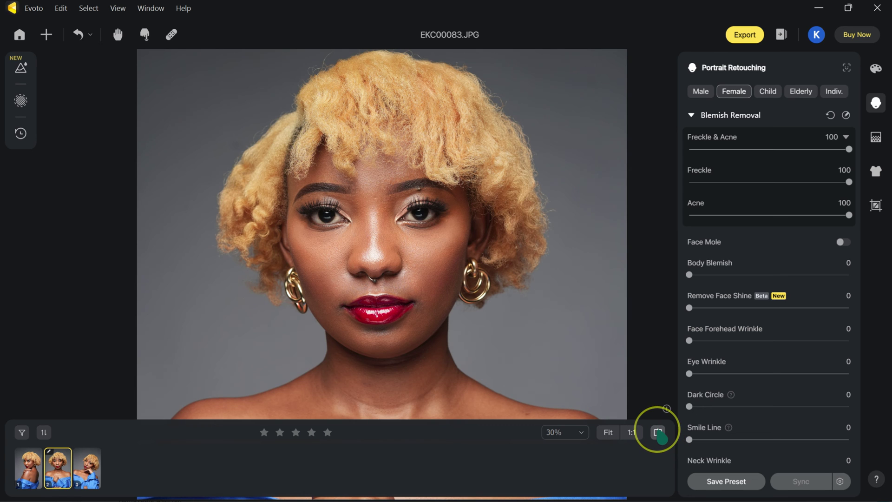
Set the Body Blemish removal to 100
scroll(408, 248, down, 5)
scroll(408, 275, up, 3)
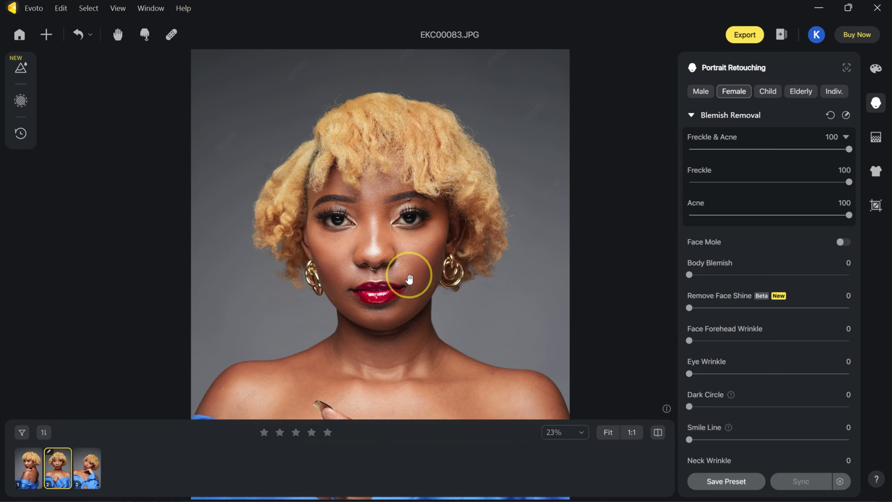
scroll(399, 251, down, 5)
scroll(405, 277, up, 3)
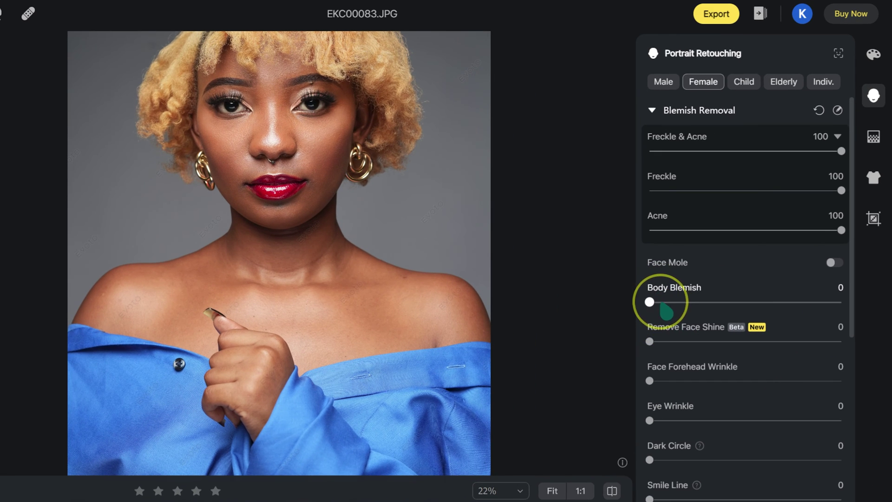
drag(659, 302, 866, 280)
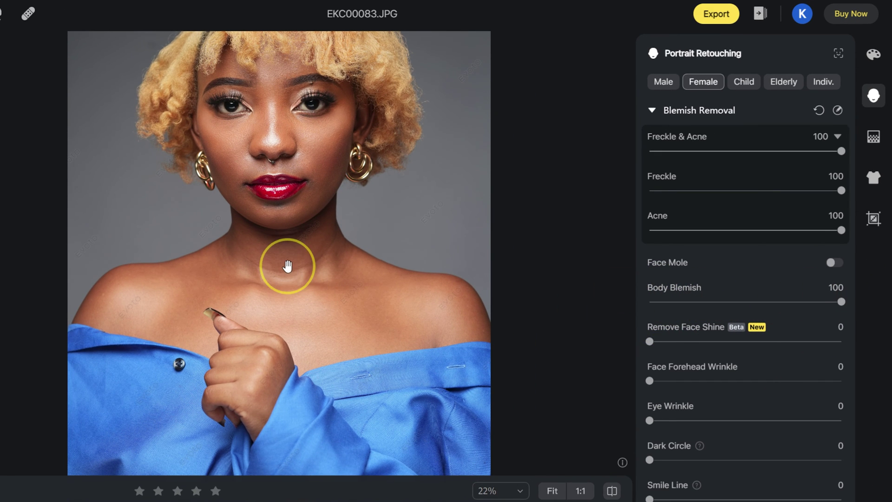
Try Remove Face Shine at 100, compare it with the original, and reset it to 0
scroll(287, 265, up, 3)
scroll(289, 255, down, 2)
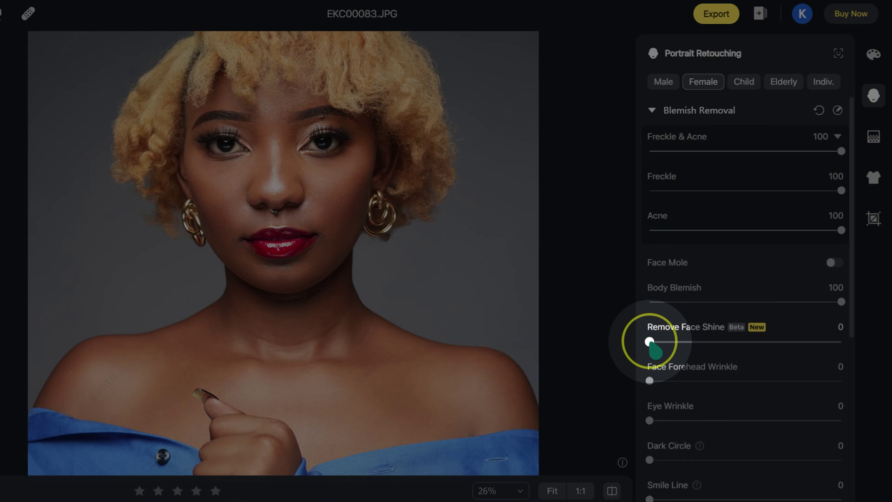
drag(649, 341, 828, 341)
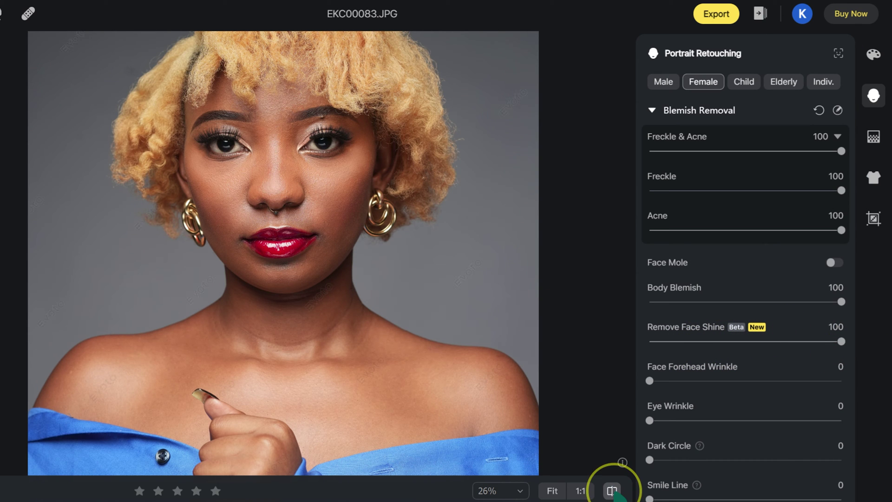
drag(649, 340, 843, 348)
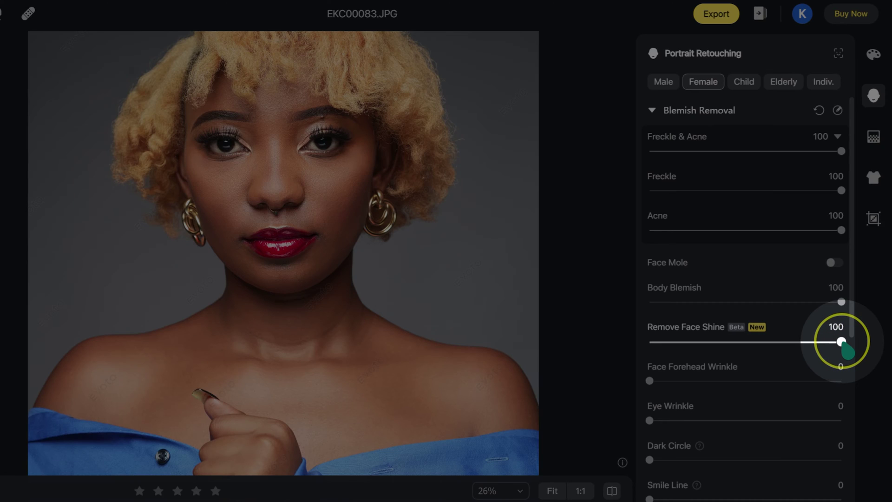
double_click(842, 341)
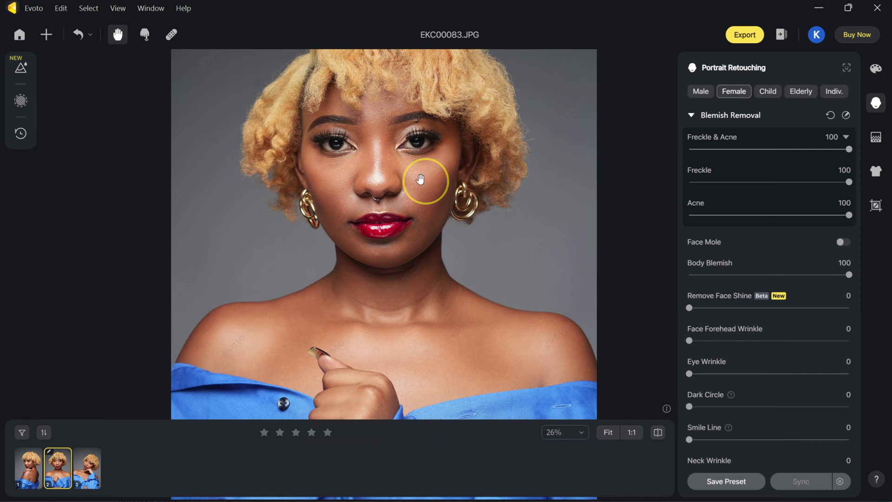
Set both the Face Forehead Wrinkle and Eye Wrinkle removal to 100
click(689, 340)
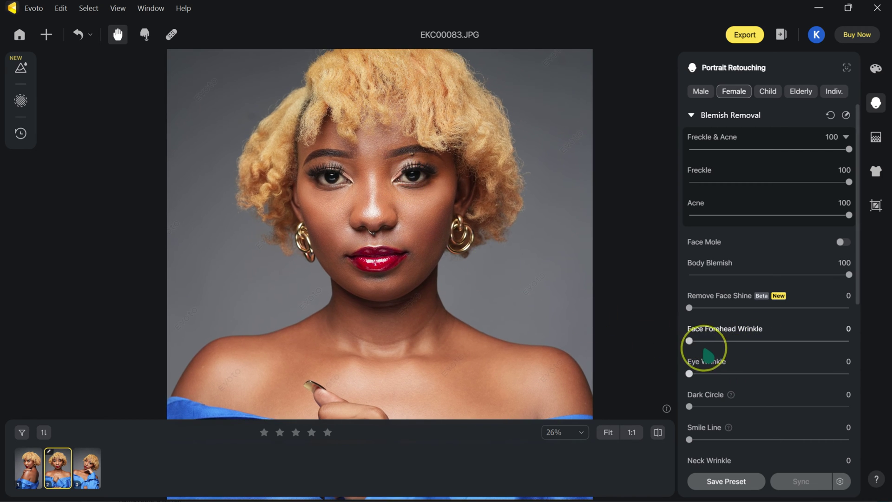
drag(689, 340, 887, 347)
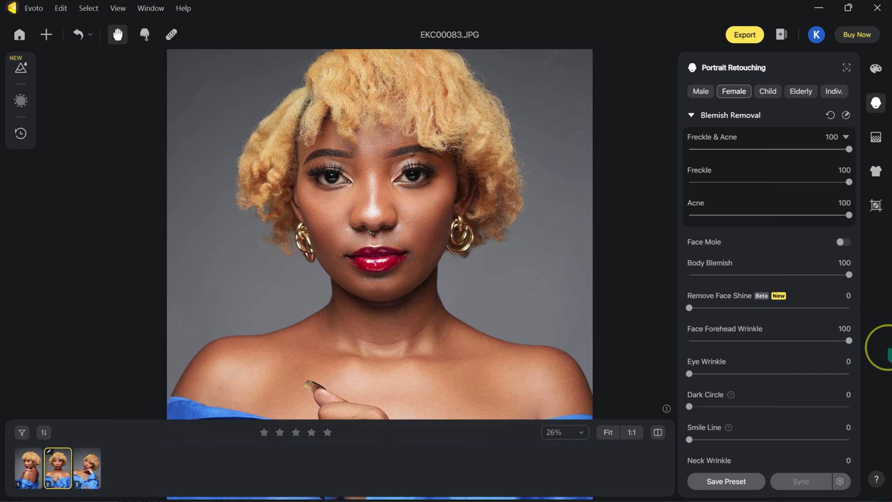
click(691, 373)
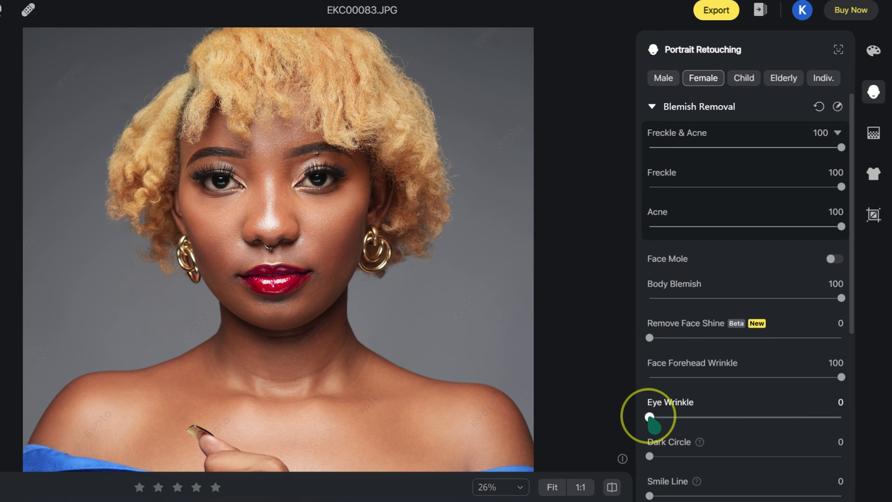
drag(649, 417, 852, 418)
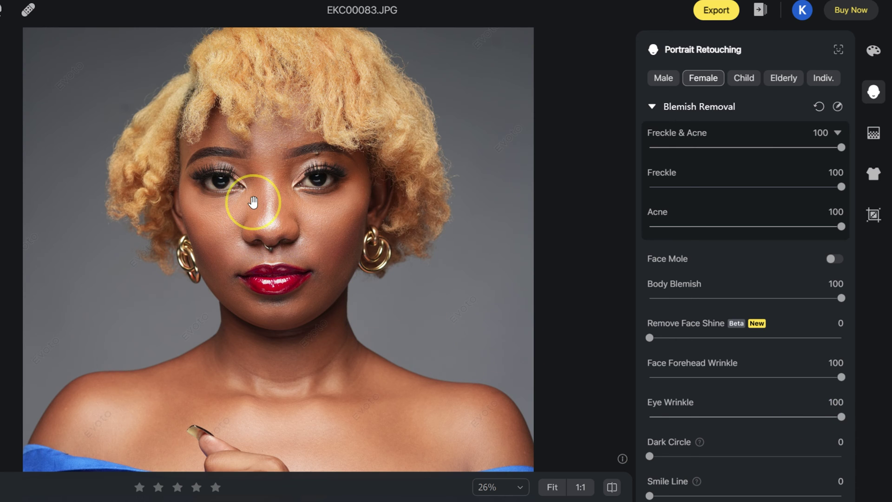
Check the retouched facial skin up close and set the Dark Circle removal to 99
scroll(255, 199, up, 2)
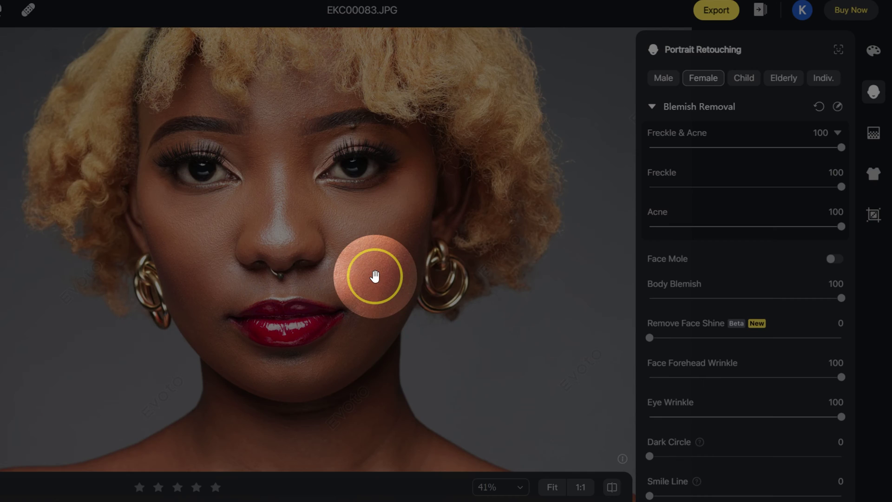
scroll(374, 276, down, 3)
scroll(697, 441, down, 1)
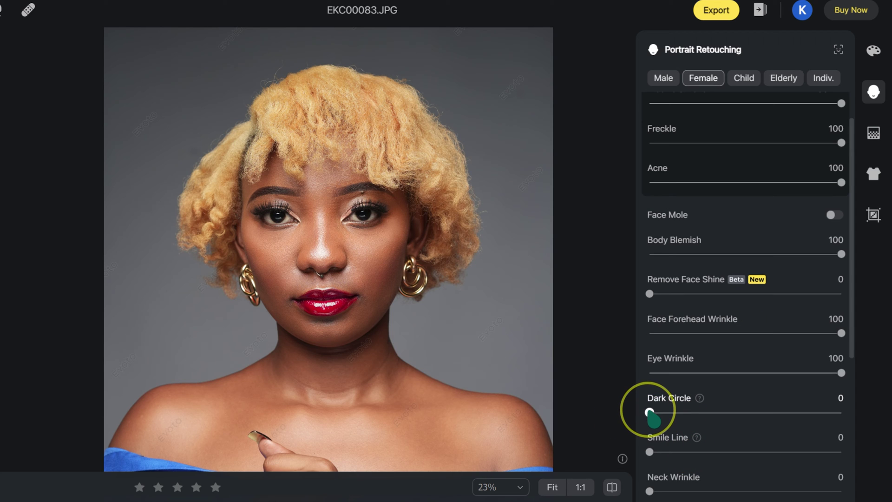
drag(649, 412, 837, 412)
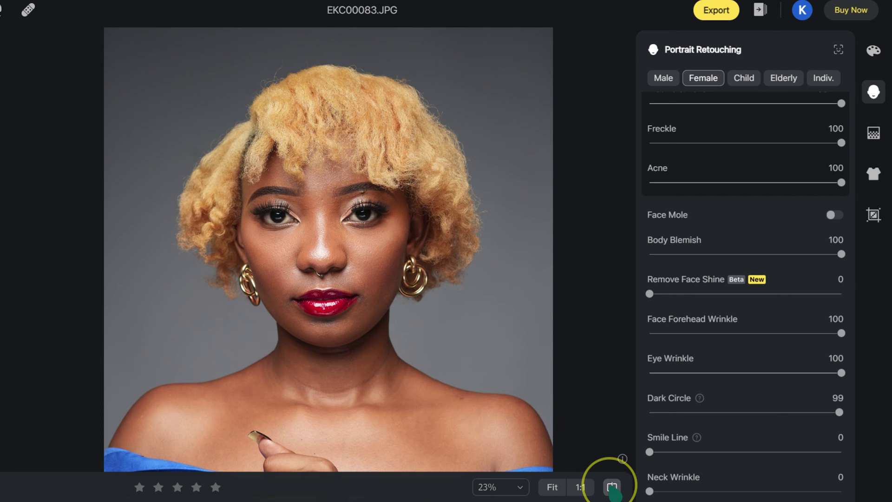
Set the Smile Line removal to 100 and compare the portrait with its original
scroll(711, 445, down, 1)
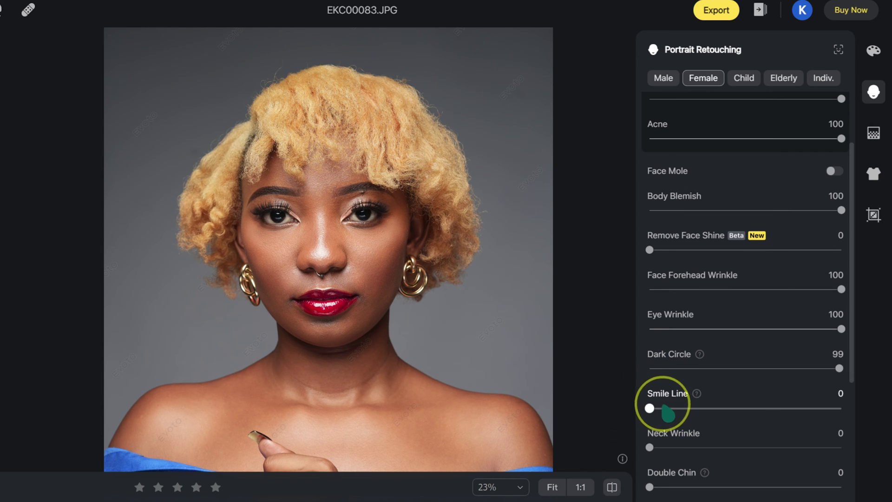
drag(649, 407, 842, 404)
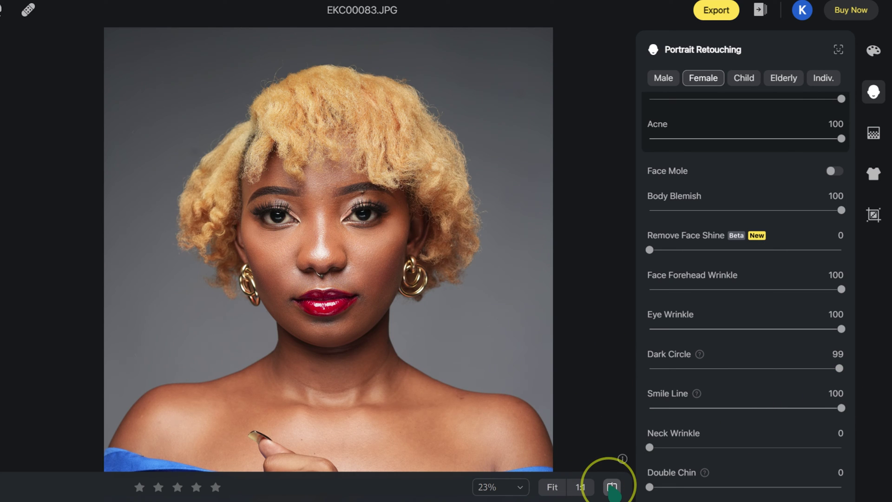
drag(612, 487, 612, 487)
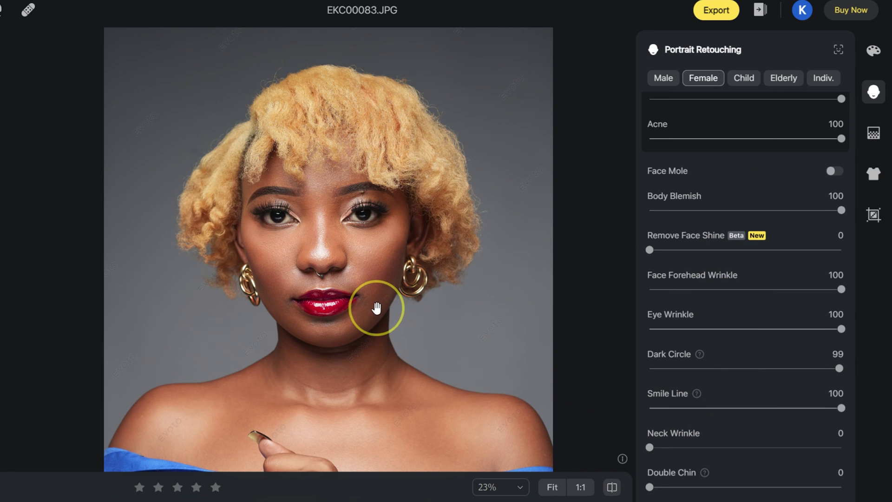
Set the Neck Wrinkle removal to 100 and compare the neck with the original
scroll(377, 306, down, 3)
scroll(375, 302, up, 3)
scroll(371, 309, down, 3)
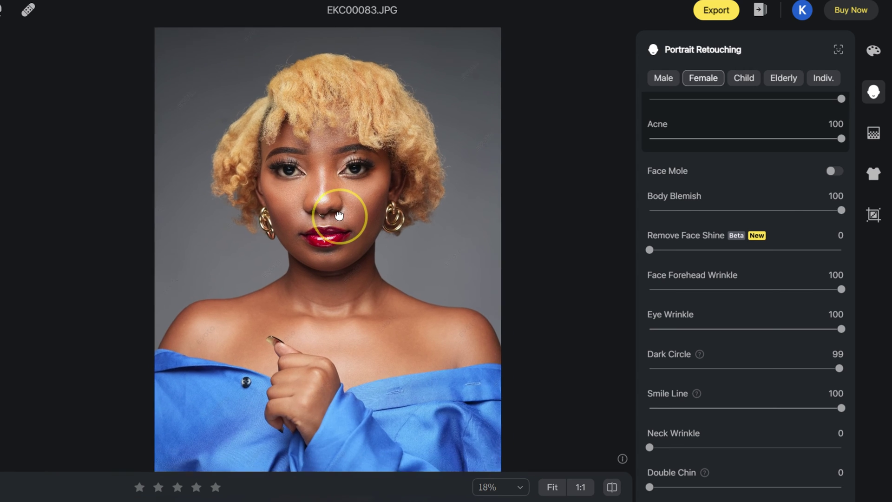
scroll(743, 408, down, 2)
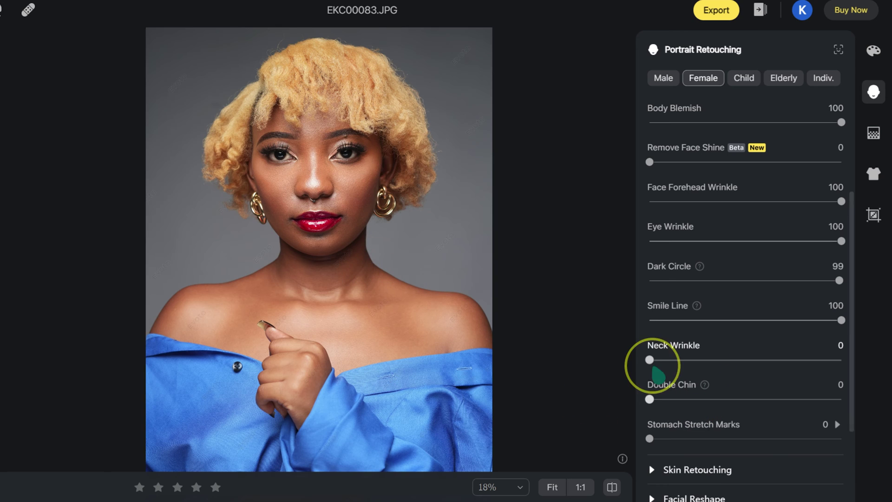
drag(650, 360, 860, 367)
scroll(344, 250, up, 2)
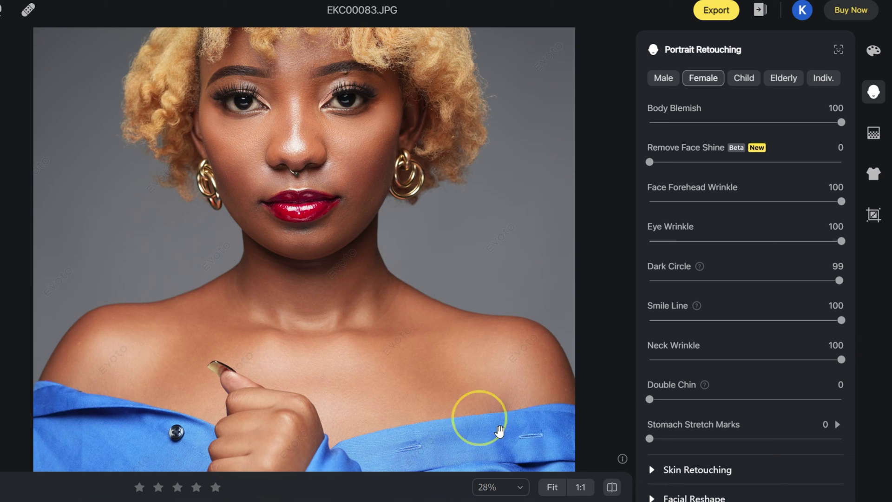
click(612, 487)
Set the Double Chin removal to 100 with the whole portrait in view
scroll(439, 289, down, 3)
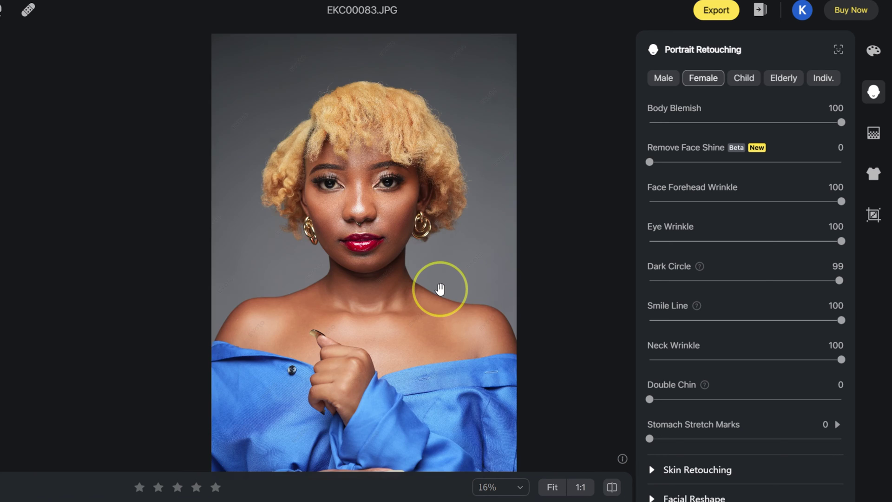
drag(440, 289, 356, 215)
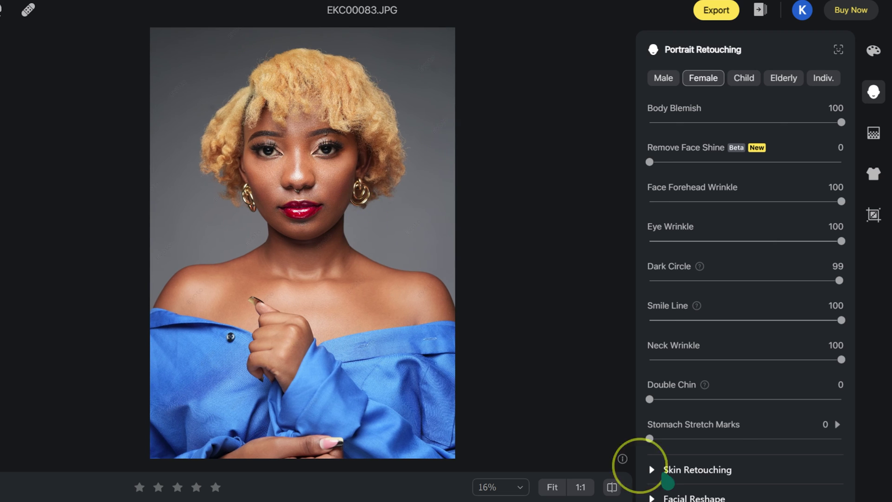
scroll(667, 482, down, 2)
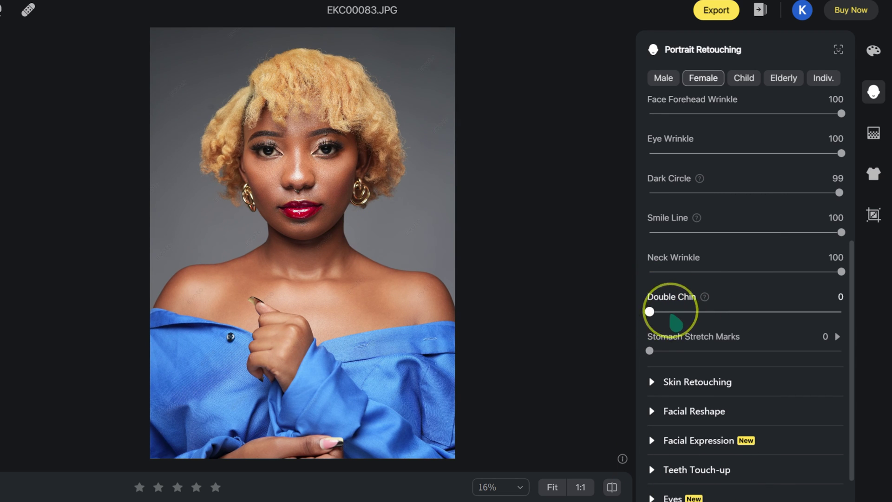
drag(649, 311, 888, 307)
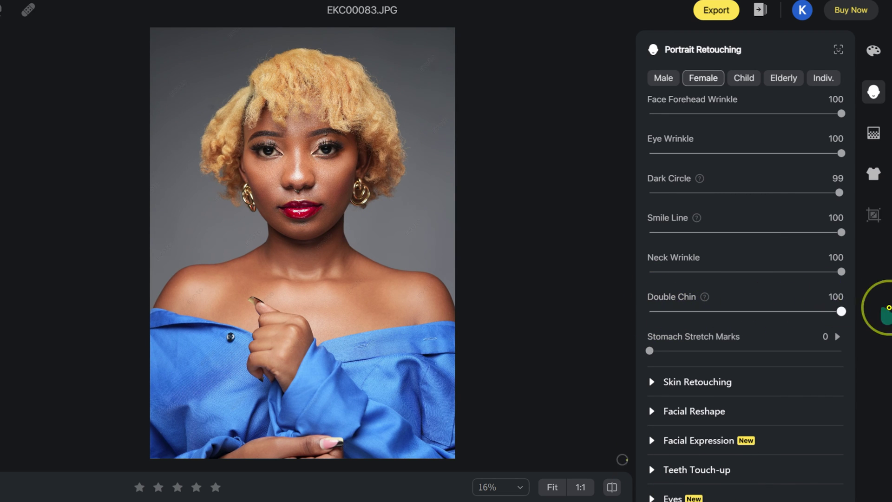
Compare the retouched face, neck and shoulders with the original portrait at a closer view
scroll(325, 239, up, 3)
scroll(273, 211, down, 2)
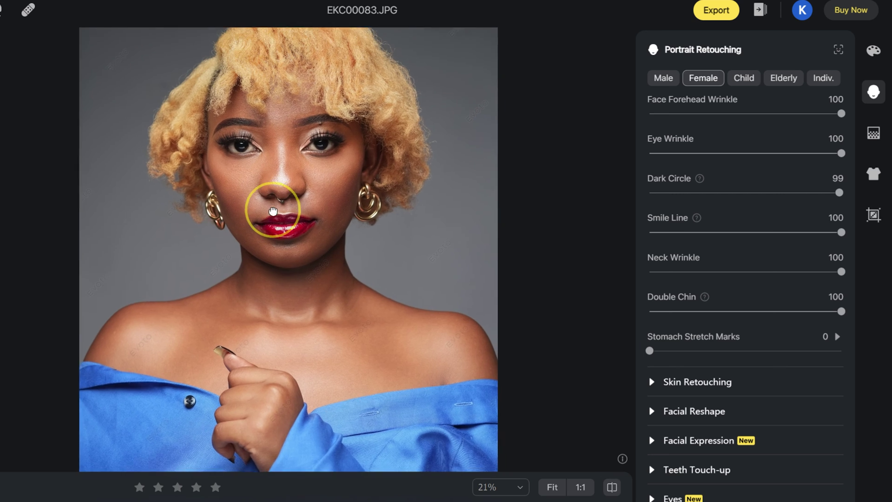
drag(273, 212, 273, 227)
click(612, 487)
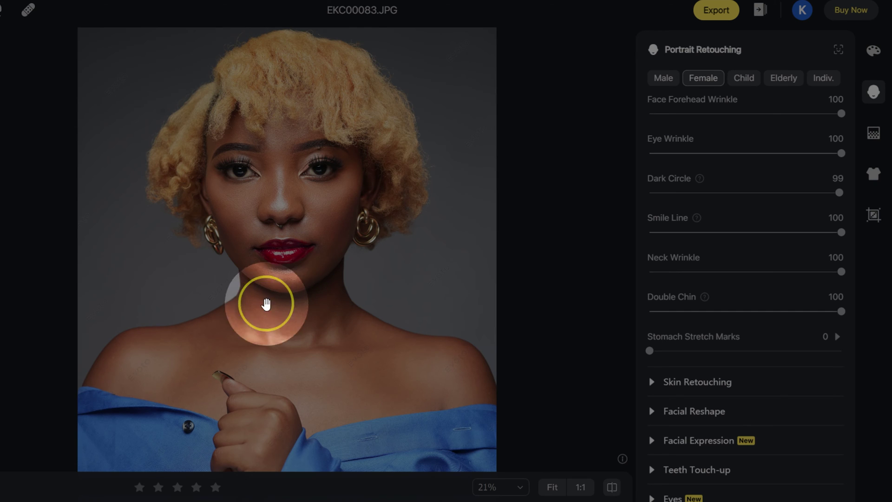
click(612, 486)
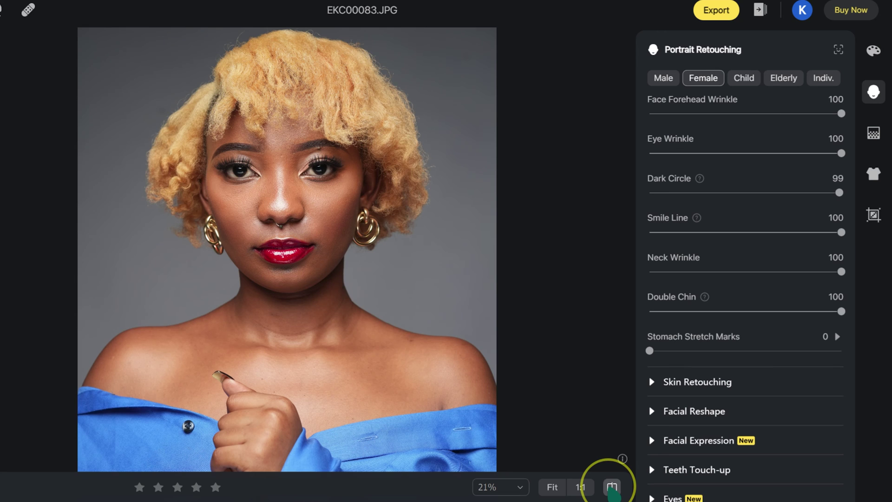
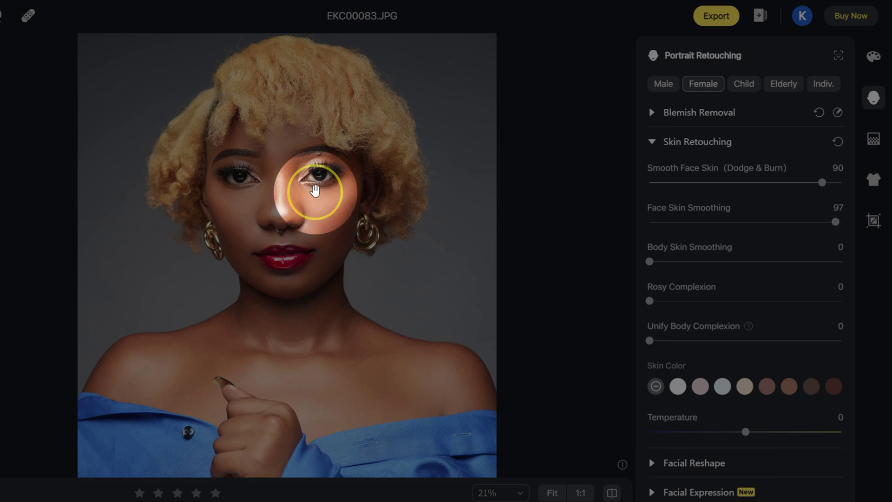
Examine the smoothed facial skin up close and set Face Skin Smoothing to 35
scroll(282, 241, up, 3)
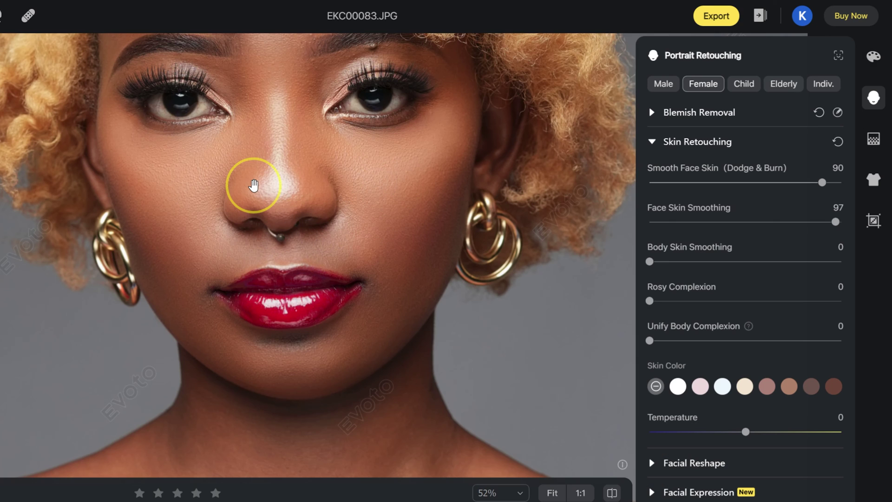
scroll(239, 189, down, 3)
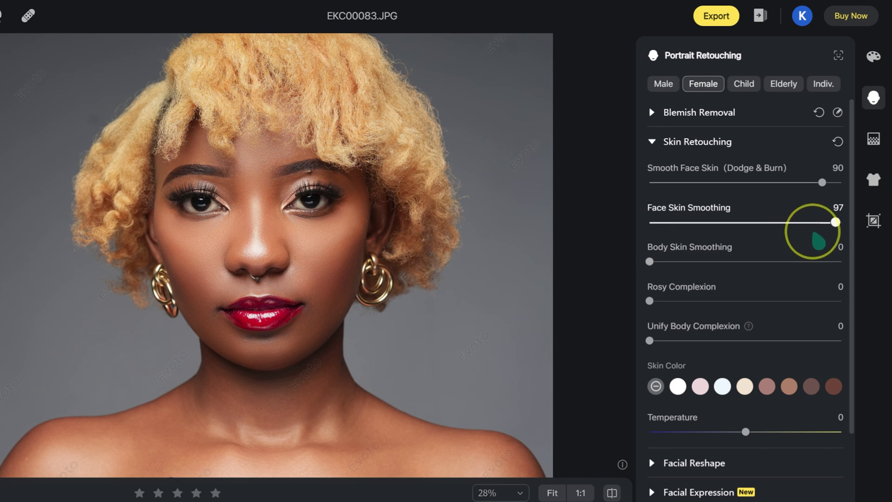
drag(835, 222, 717, 223)
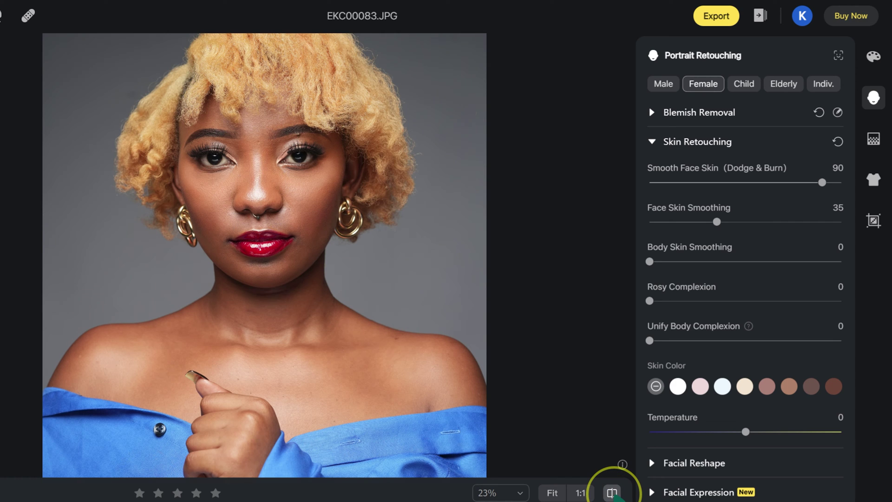
Try Body Skin Smoothing at 100 and settle it at 30
scroll(718, 325, down, 1)
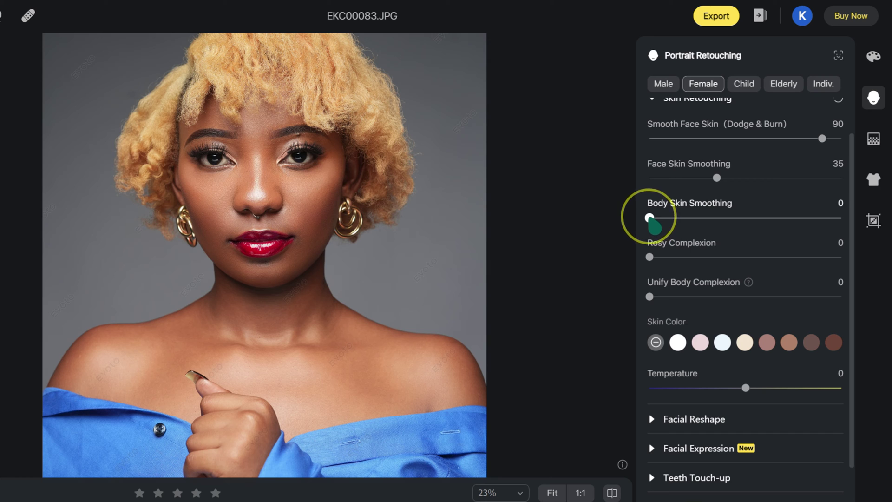
drag(650, 218, 841, 217)
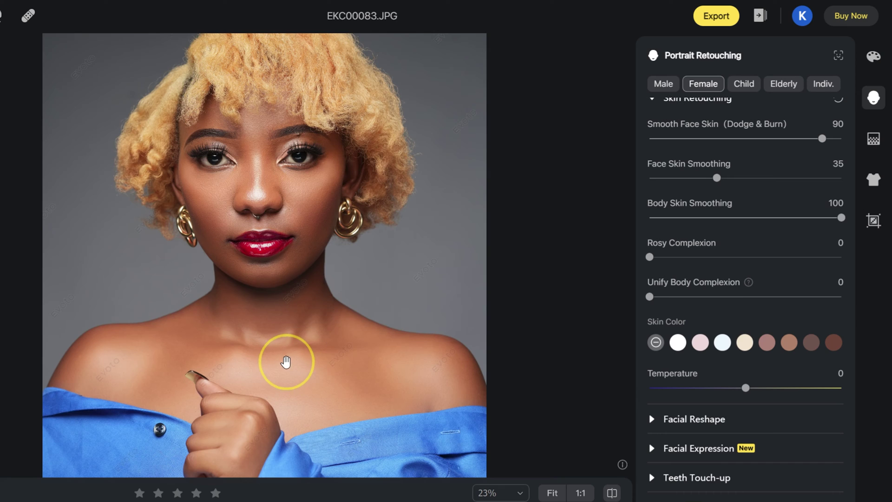
drag(841, 218, 707, 218)
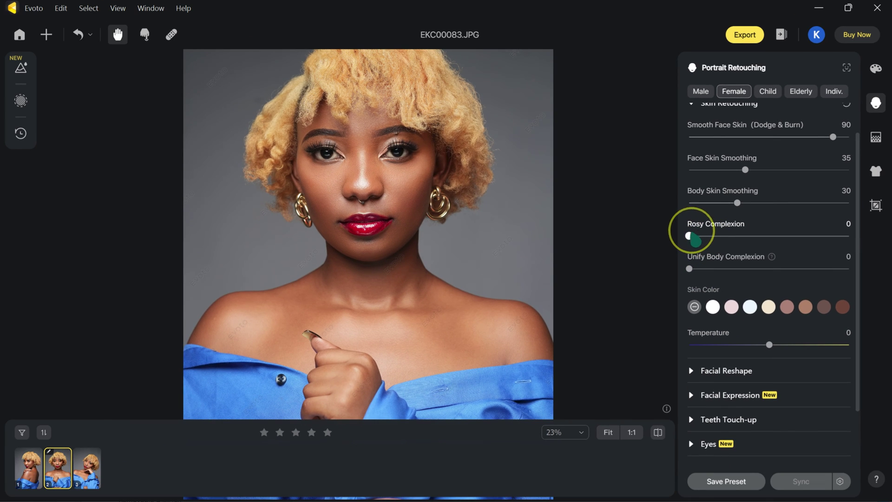
Try the Rosy Complexion adjustment, restore it to 0, and set Unify Body Complexion to 15
drag(691, 238, 715, 234)
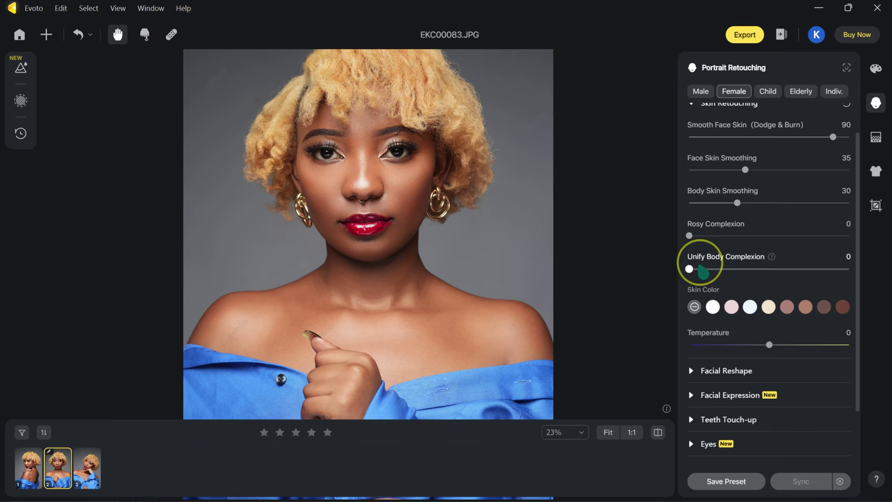
click(691, 268)
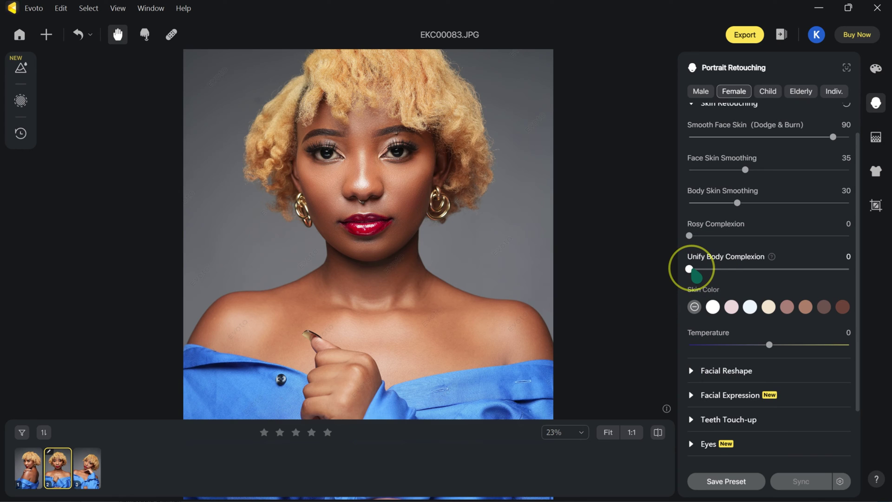
drag(691, 269, 862, 271)
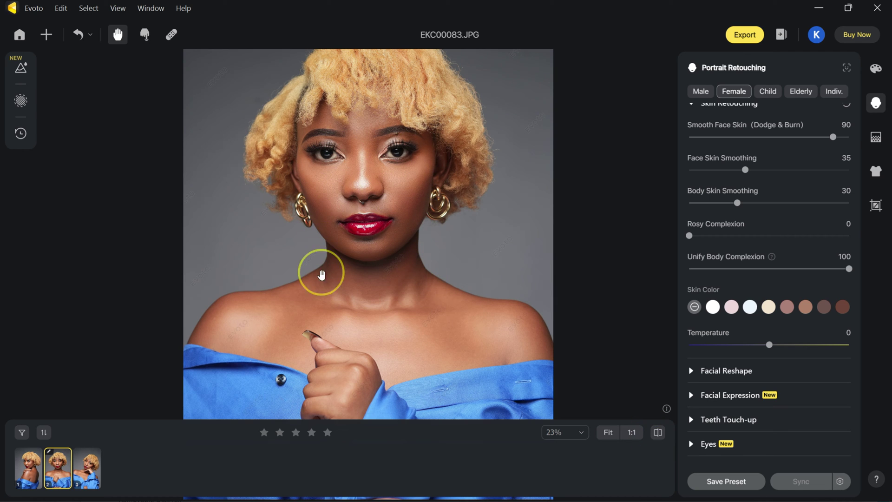
drag(848, 269, 713, 268)
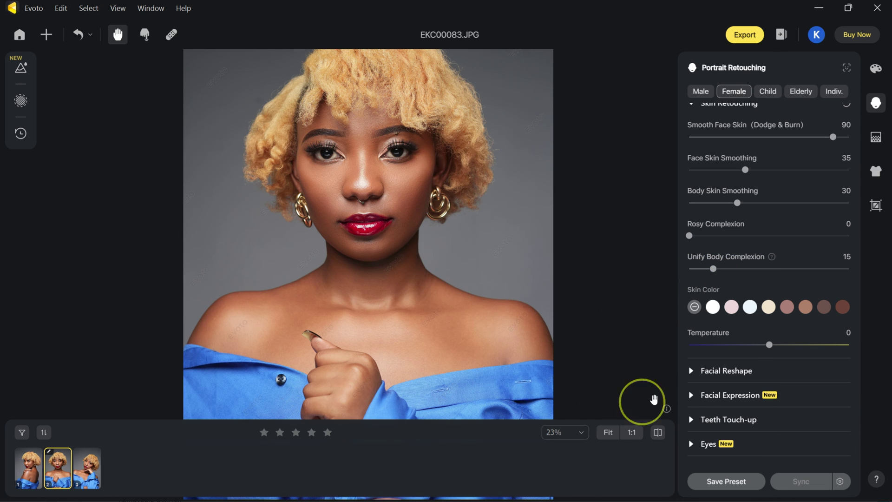
Try several Skin Color tones and a skin Temperature of 100, resetting to no skin color and Temperature 0
click(695, 307)
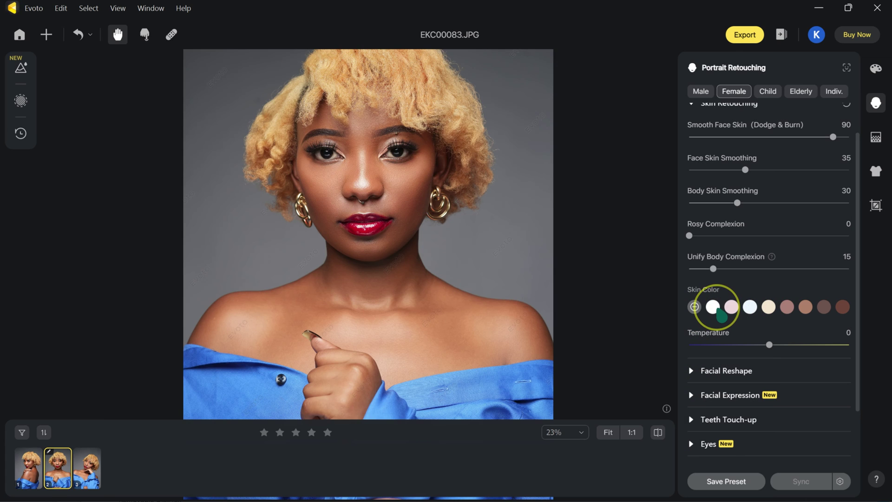
click(713, 307)
click(749, 307)
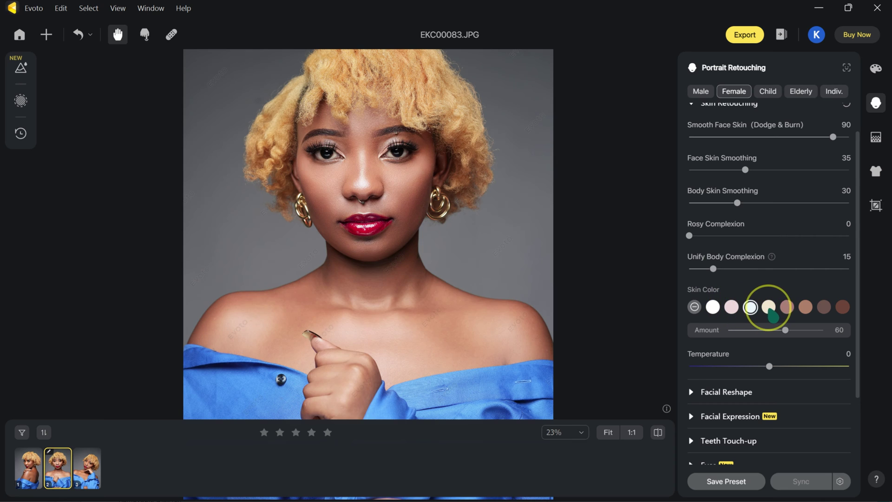
click(768, 307)
click(787, 308)
click(824, 308)
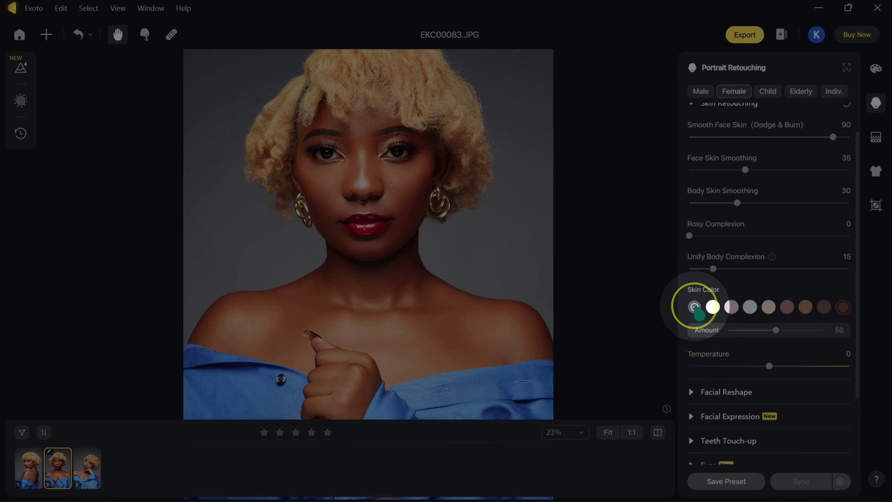
click(694, 307)
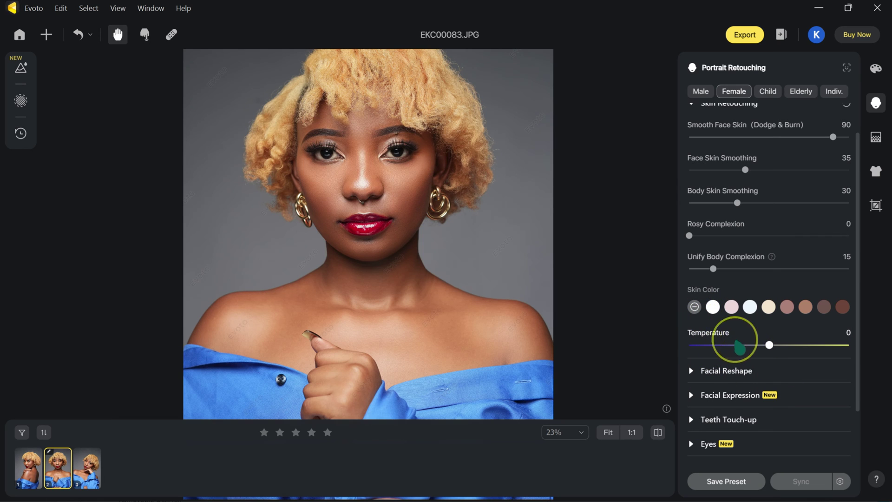
drag(767, 347, 852, 352)
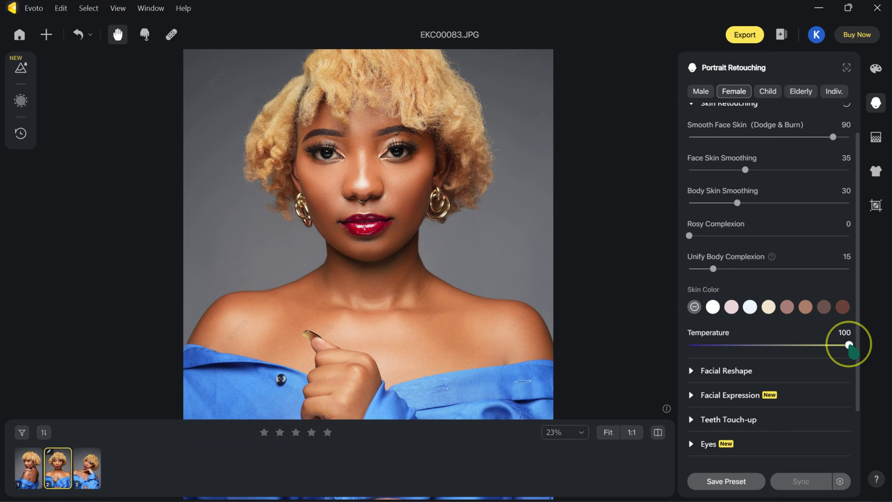
drag(849, 344, 768, 346)
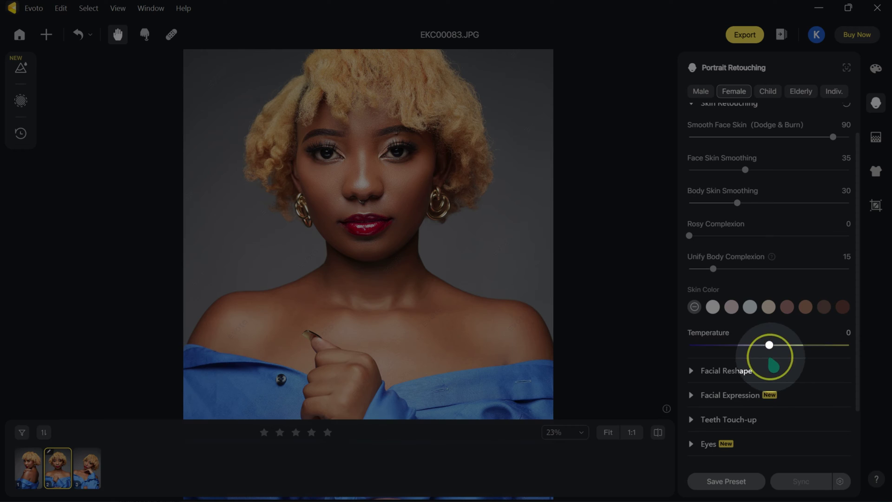
In the Facial Reshape face shape settings, set Jaw to -50 on both sides and compare the portrait with its original
click(691, 370)
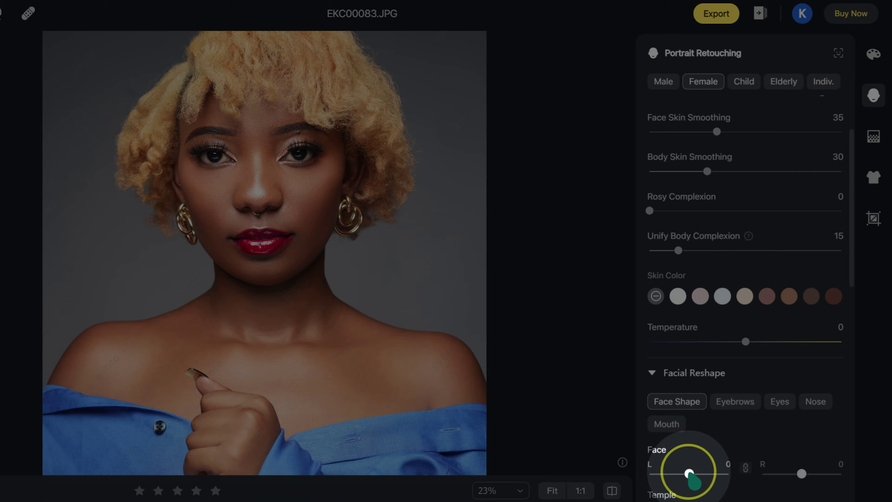
mouse_move(690, 474)
mouse_down()
mouse_move(645, 474)
mouse_move(740, 474)
mouse_move(631, 474)
mouse_move(689, 477)
mouse_up()
double_click(707, 476)
scroll(706, 476, down, 2)
scroll(689, 477, down, 1)
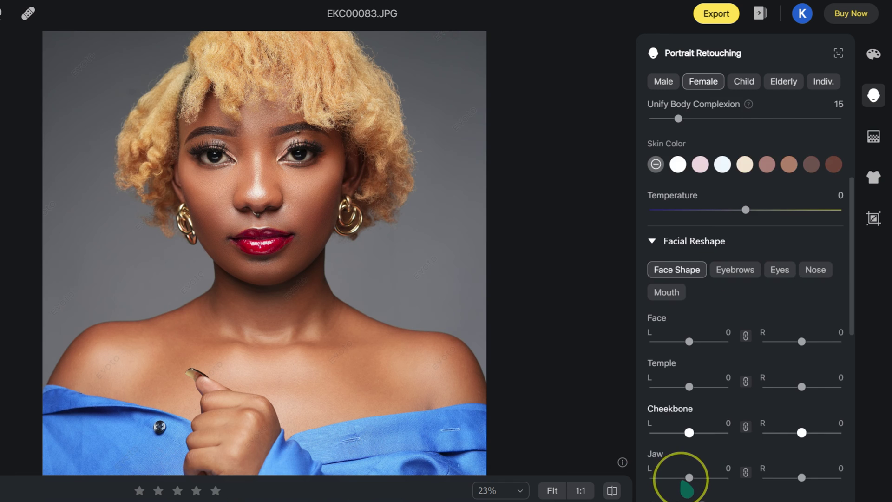
scroll(689, 477, down, 1)
drag(689, 433, 669, 433)
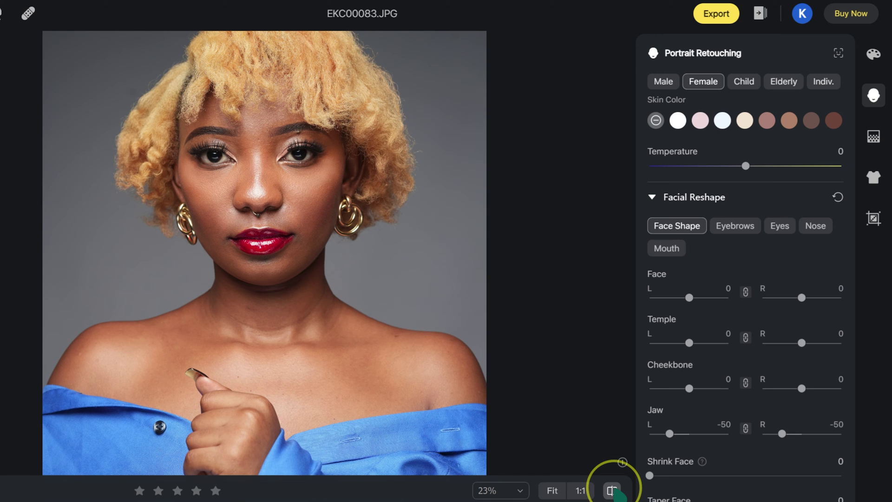
click(612, 491)
Try the Shrink Face and Face Width adjustments and reset both to 0
scroll(682, 472, down, 2)
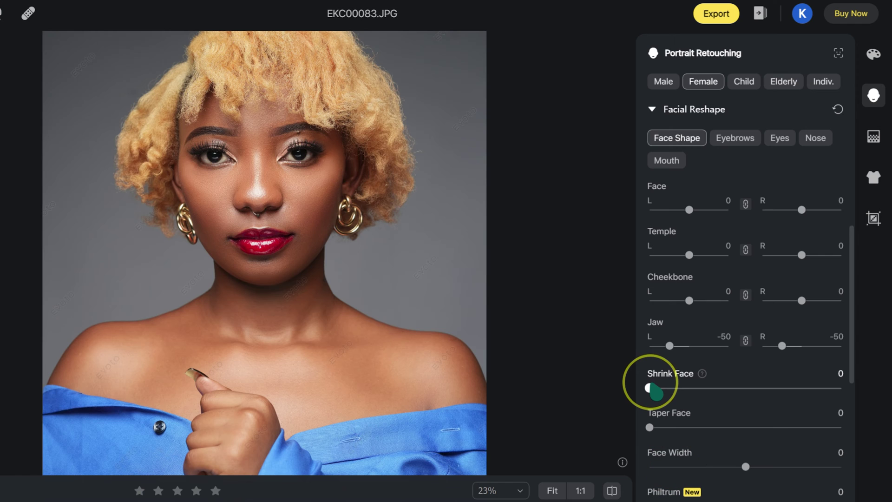
drag(651, 388, 715, 394)
double_click(713, 388)
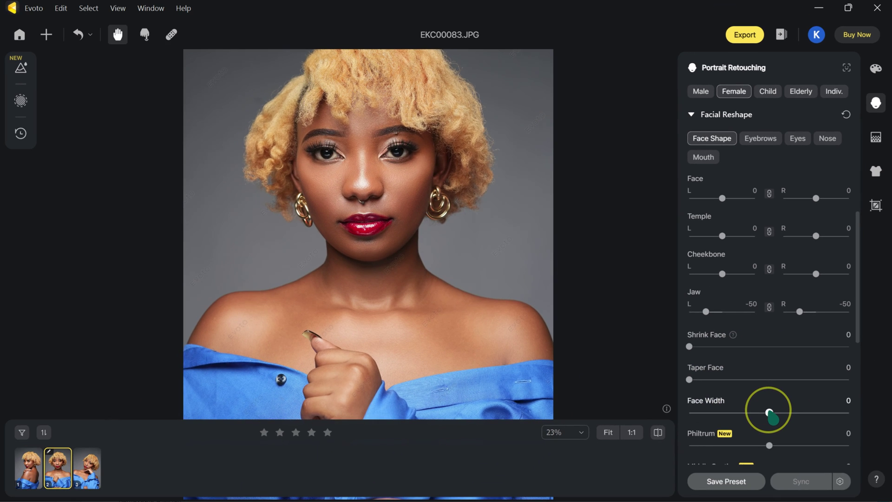
drag(769, 412, 709, 412)
double_click(711, 412)
Try a Middle Section value of 63 for the face shape and reset it to 0
scroll(711, 411, down, 3)
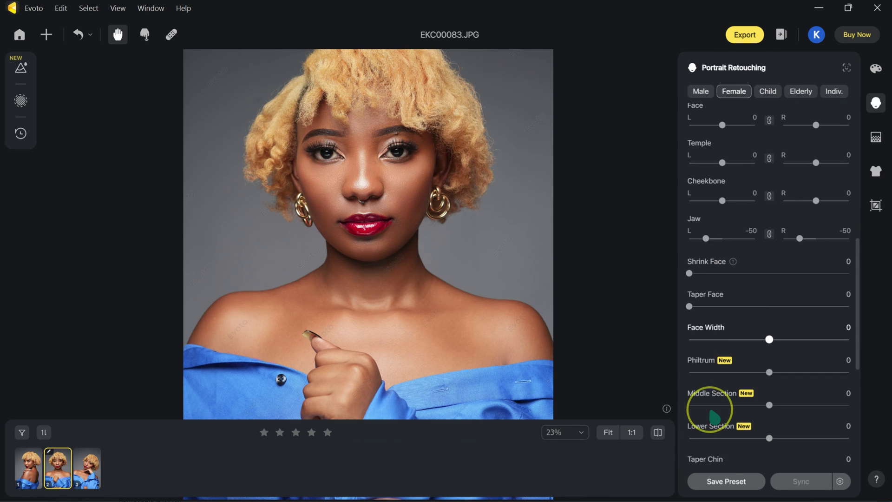
mouse_move(767, 335)
mouse_down()
mouse_move(651, 352)
mouse_move(839, 358)
mouse_move(708, 363)
mouse_move(695, 342)
mouse_move(686, 348)
mouse_move(838, 361)
mouse_move(681, 349)
mouse_move(799, 354)
mouse_move(769, 337)
mouse_up()
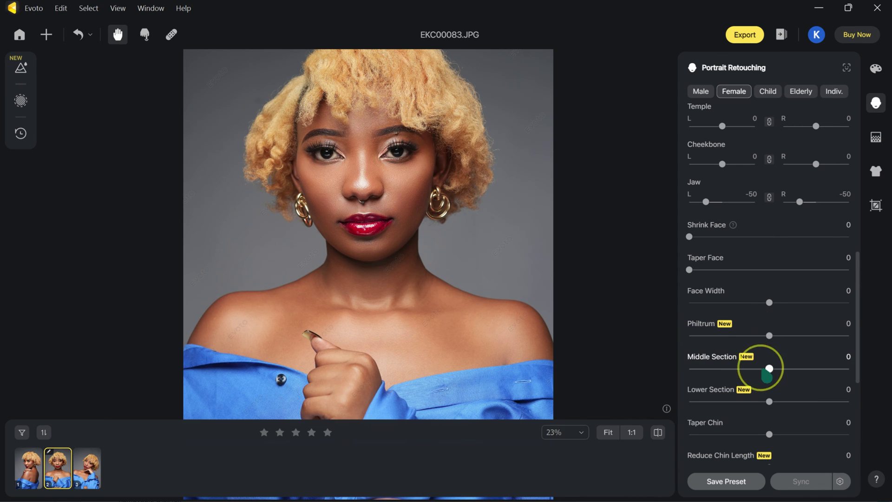
drag(769, 369, 825, 376)
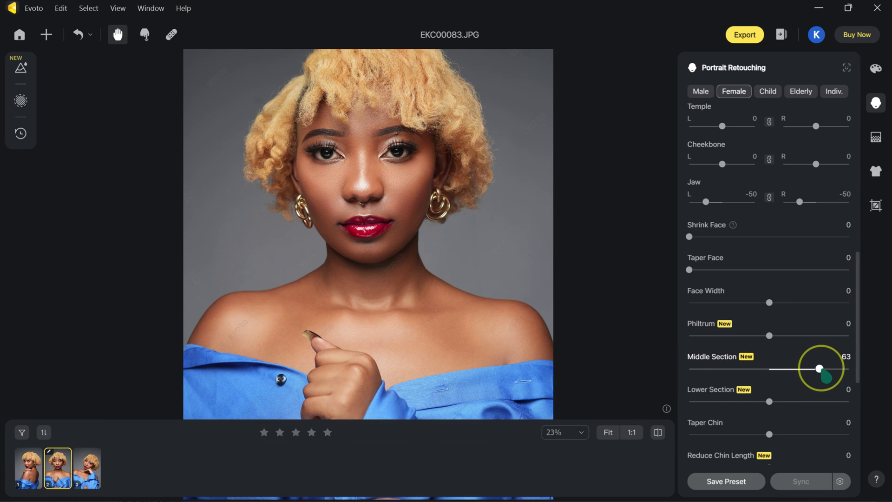
double_click(821, 368)
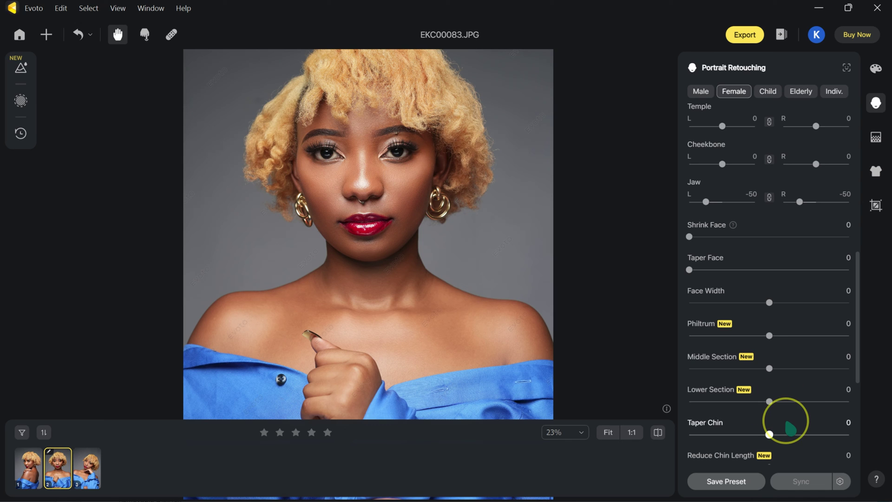
Try the Taper Chin adjustment and a Reduce Chin Length of 52, resetting both to 0
scroll(790, 425, down, 3)
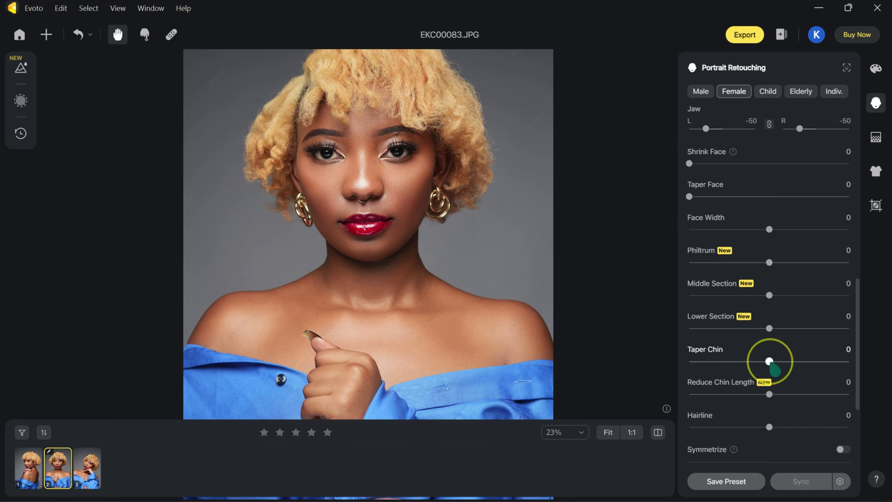
mouse_move(769, 360)
mouse_down()
mouse_move(686, 364)
mouse_move(793, 375)
mouse_move(856, 364)
mouse_move(779, 364)
mouse_up()
double_click(781, 369)
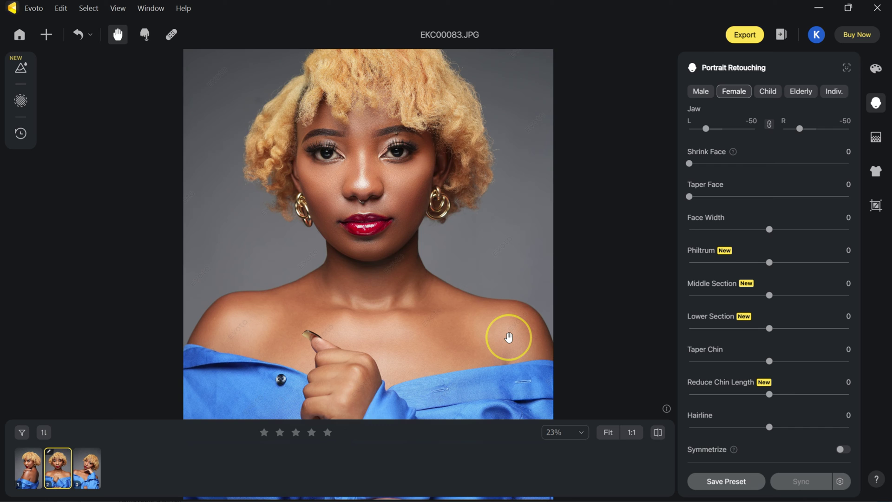
scroll(812, 374, down, 3)
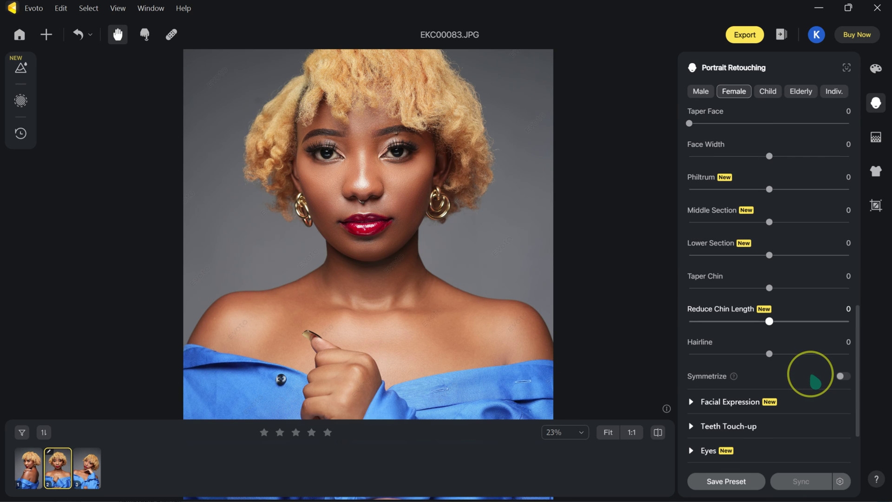
drag(768, 320, 812, 325)
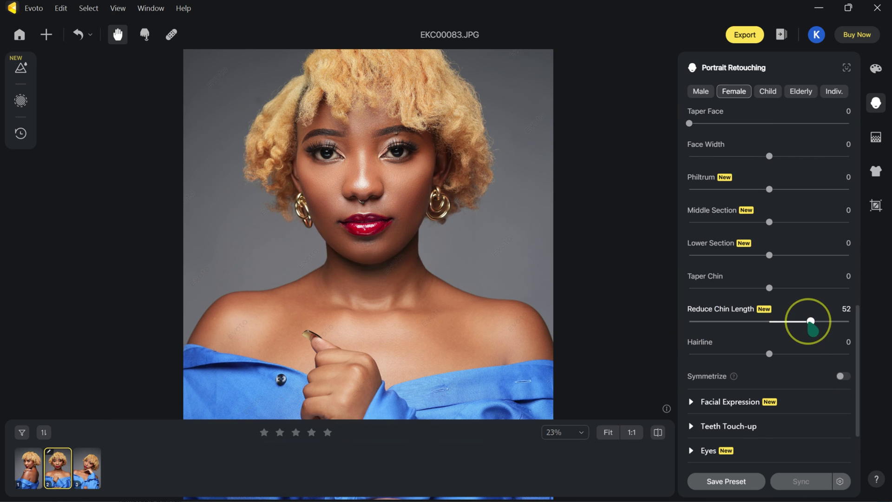
double_click(810, 321)
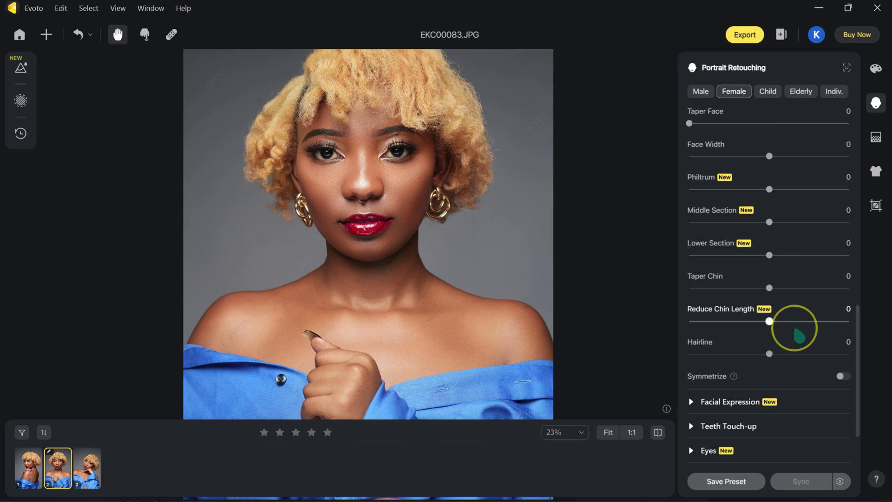
scroll(781, 432, down, 3)
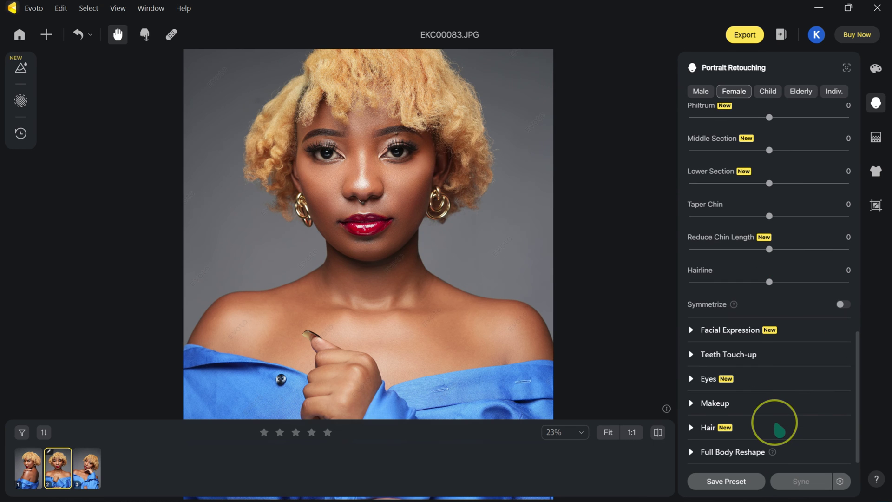
Try a Gentle Smile of 87 in the Facial Expression settings, compare it with the original, and reset it to 0
click(691, 325)
click(670, 350)
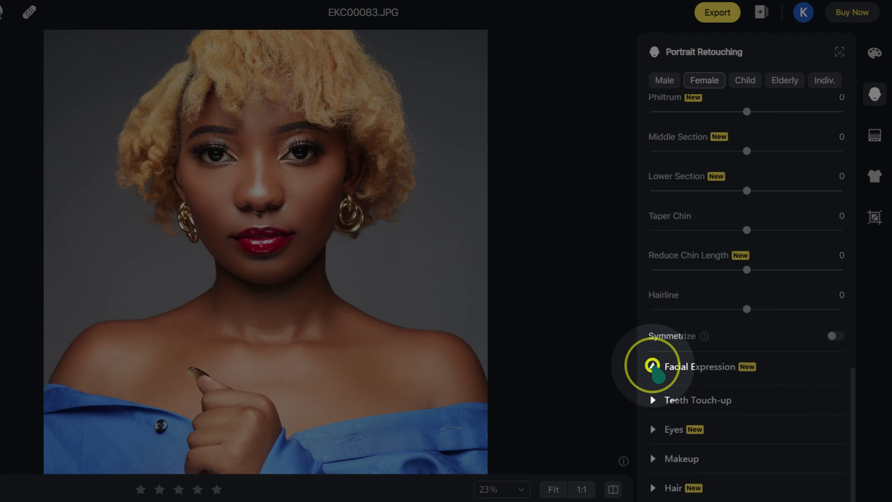
click(654, 367)
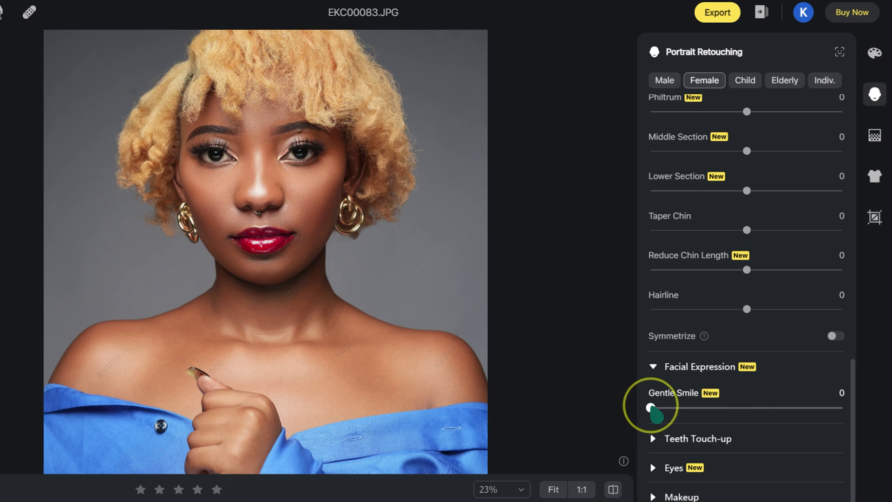
drag(650, 407, 813, 436)
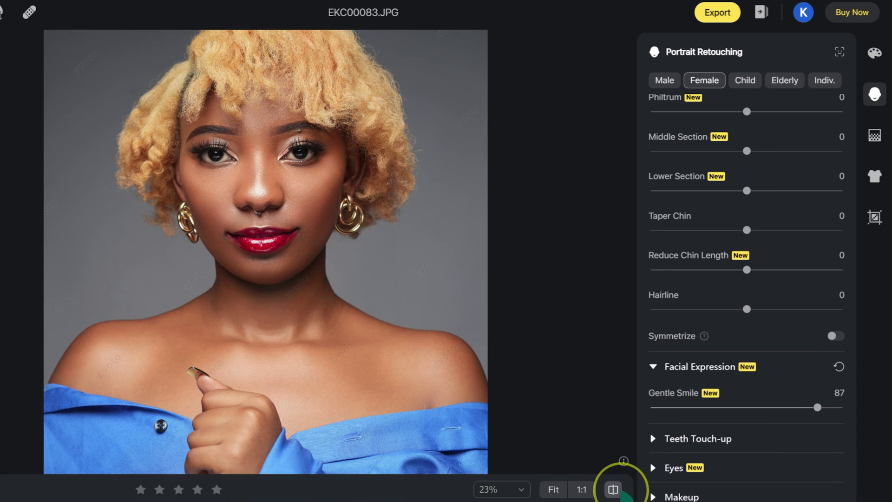
click(613, 489)
click(613, 489)
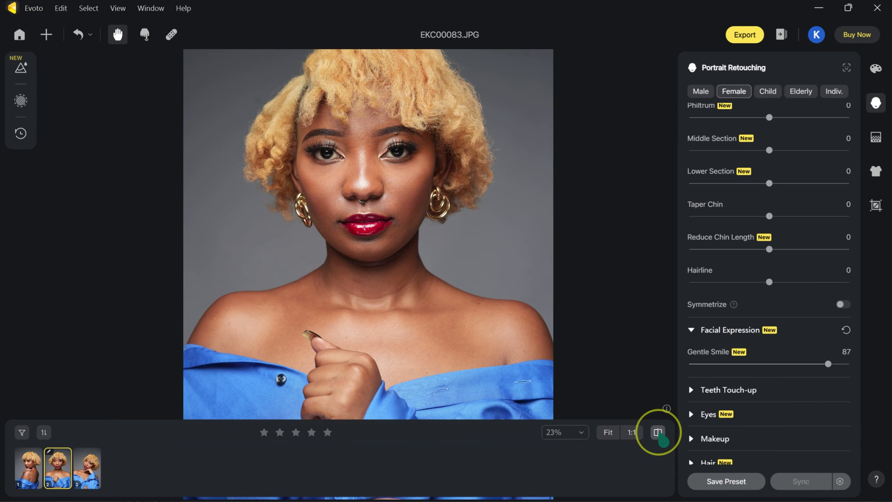
click(658, 432)
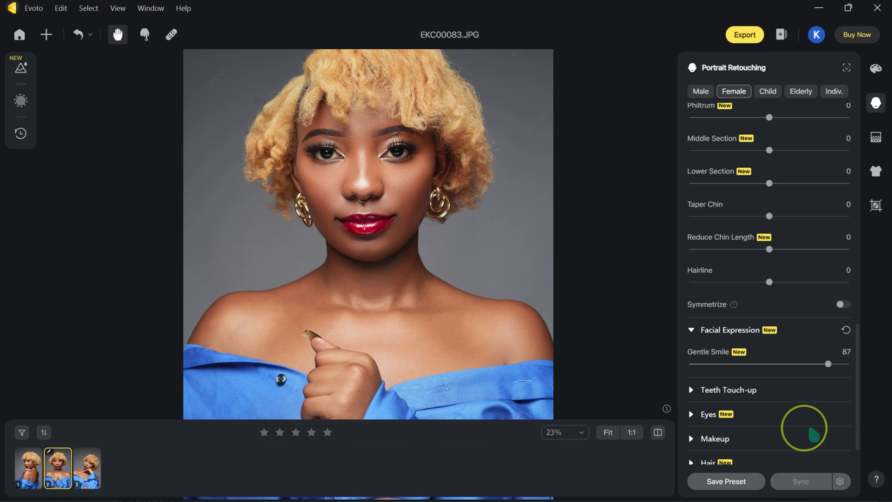
double_click(828, 363)
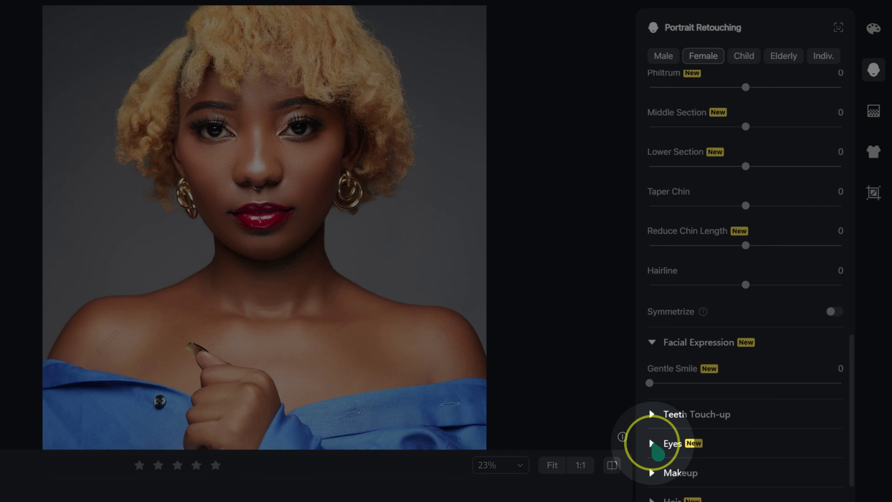
In the Eyes retouching settings, set Brightness to 100 and compare the eyes with the original up close
click(652, 443)
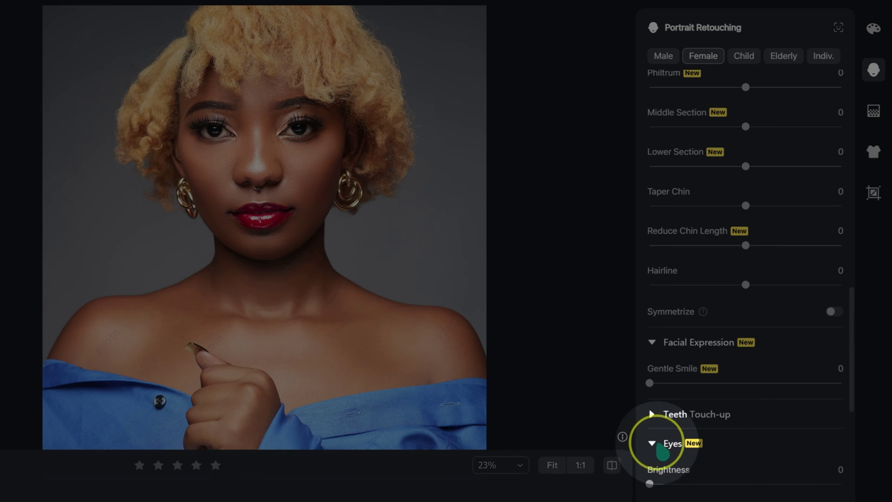
scroll(651, 438, down, 1)
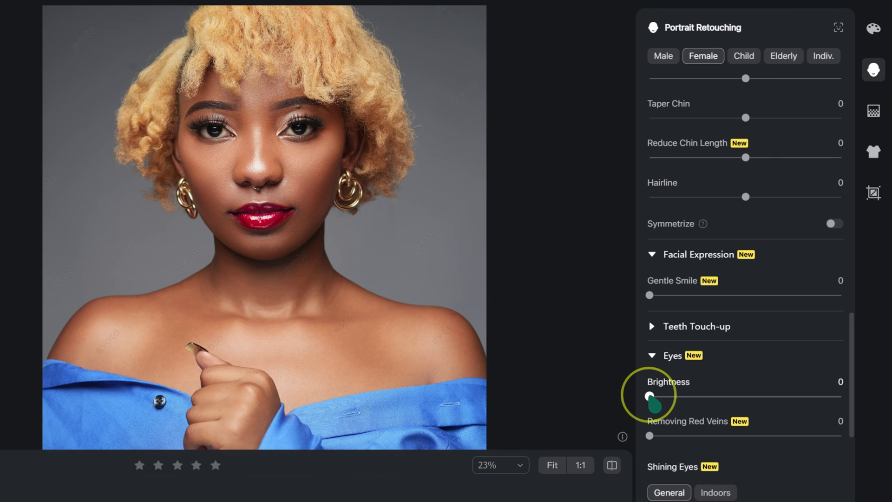
drag(650, 396, 881, 399)
scroll(265, 97, up, 2)
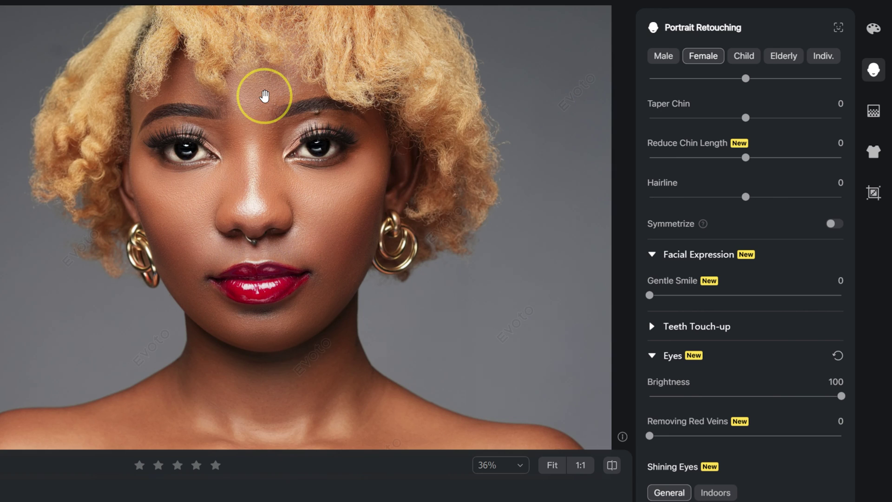
scroll(264, 96, up, 1)
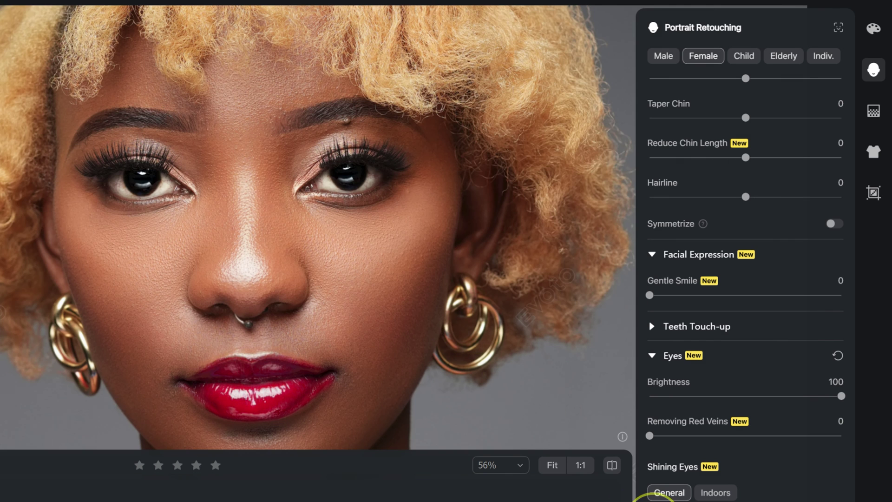
click(612, 465)
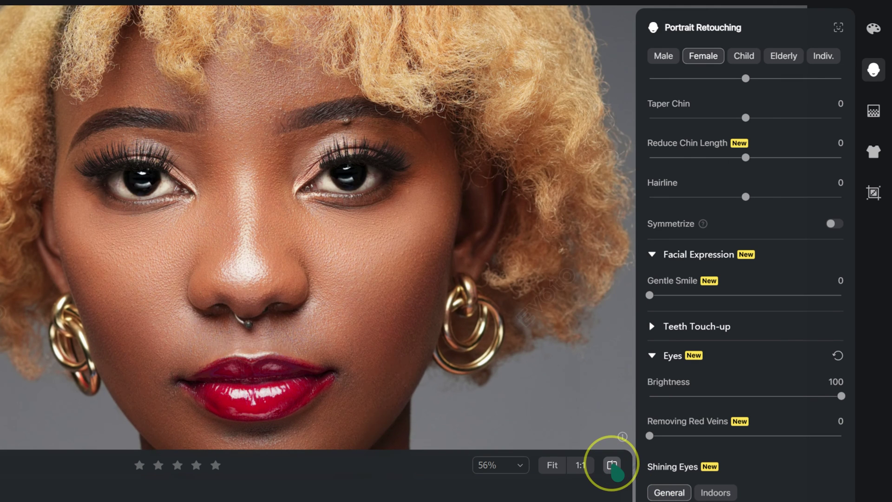
click(613, 466)
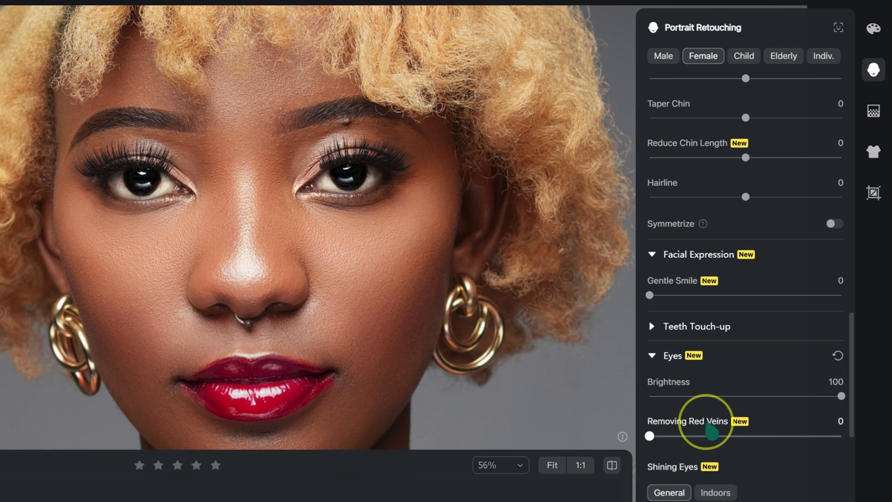
Set Removing Red Veins to 65 for the eyes and compare the result with the original
drag(649, 436, 885, 449)
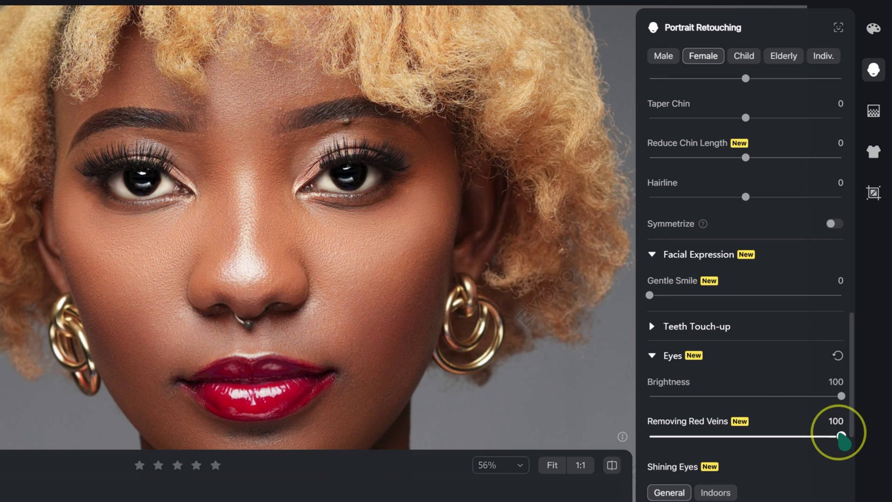
drag(840, 436, 779, 442)
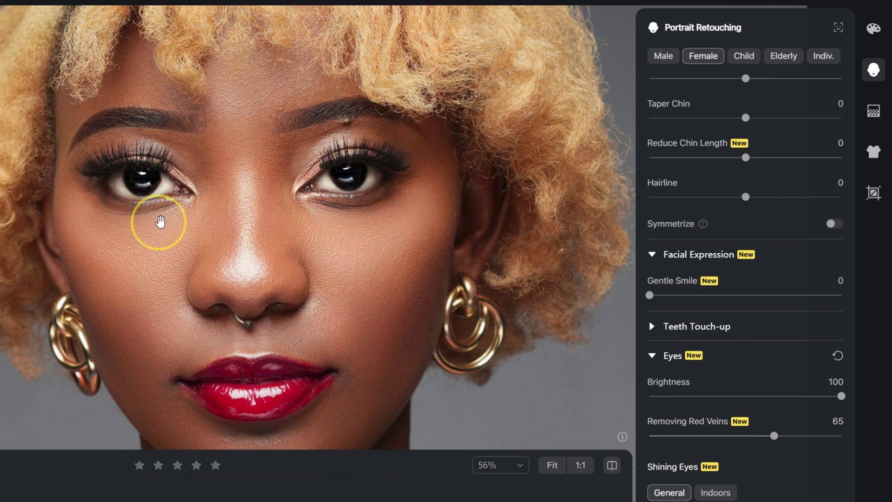
click(612, 465)
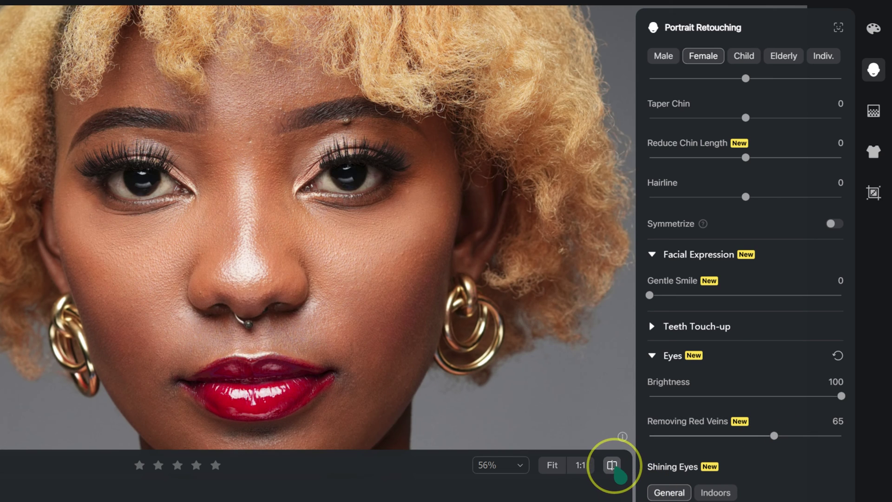
click(612, 465)
click(612, 465)
click(612, 465)
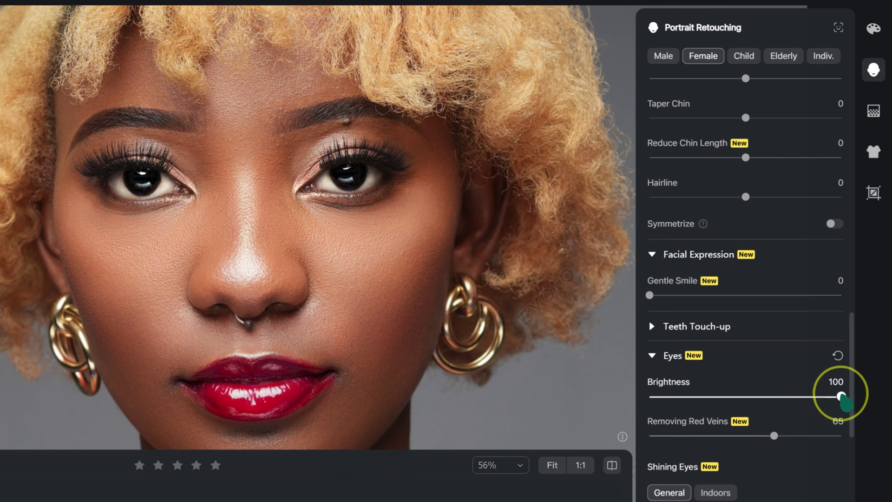
Set the eye Brightness to 75 and compare the portrait with its original
drag(842, 395, 797, 395)
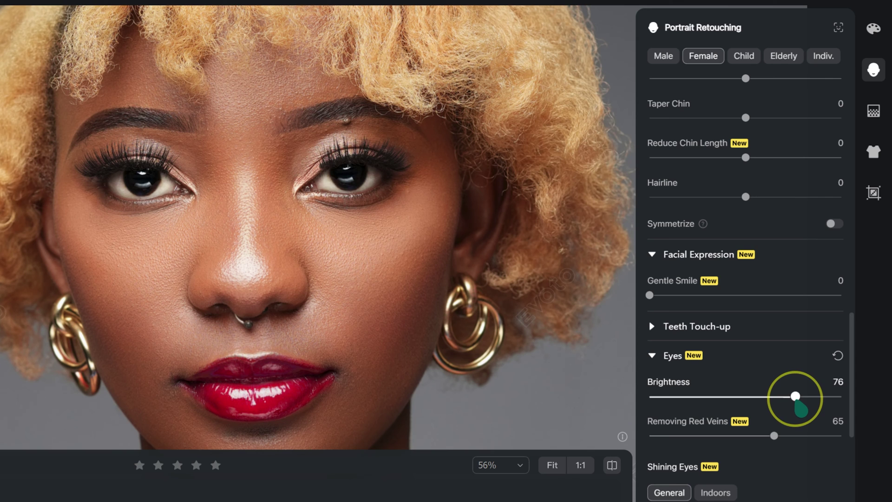
click(612, 465)
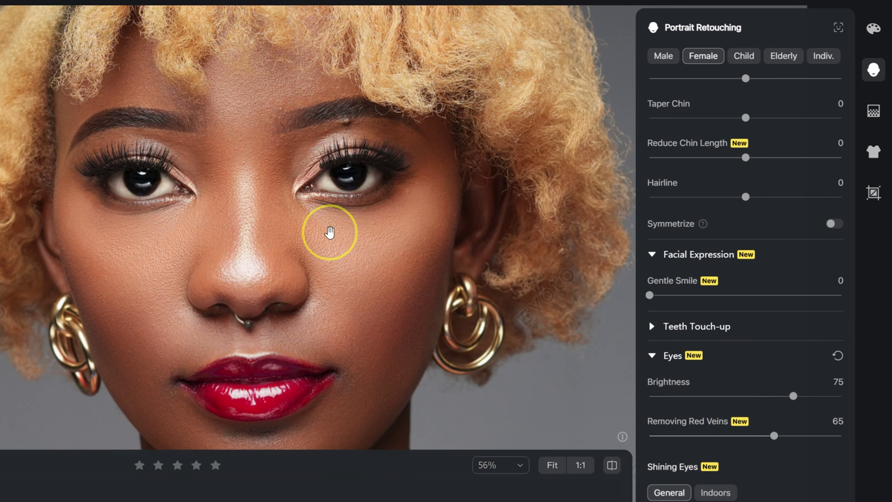
scroll(328, 232, down, 3)
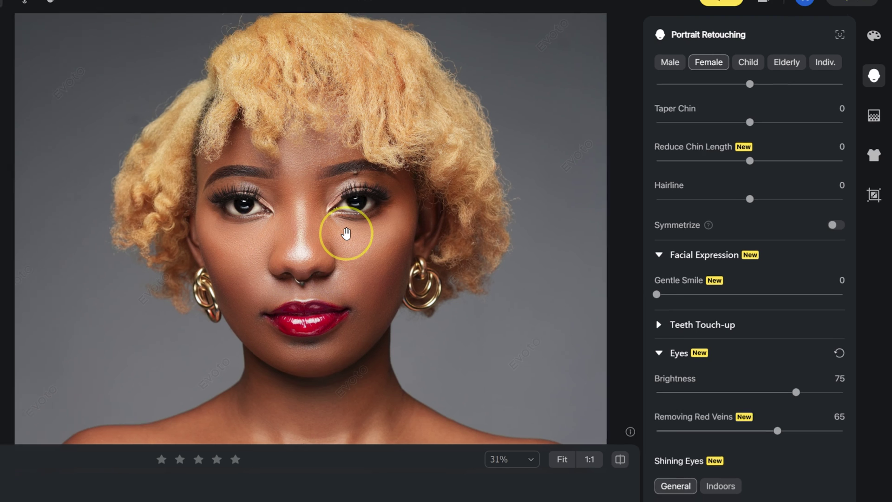
Try the General Shining Eyes effects 02 and 06, then set Shining Eyes back to None
scroll(740, 392, down, 3)
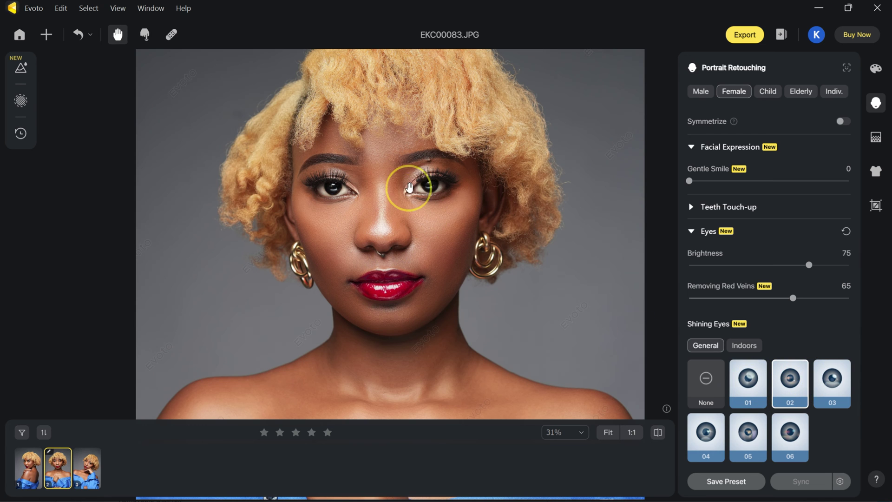
scroll(426, 171, up, 4)
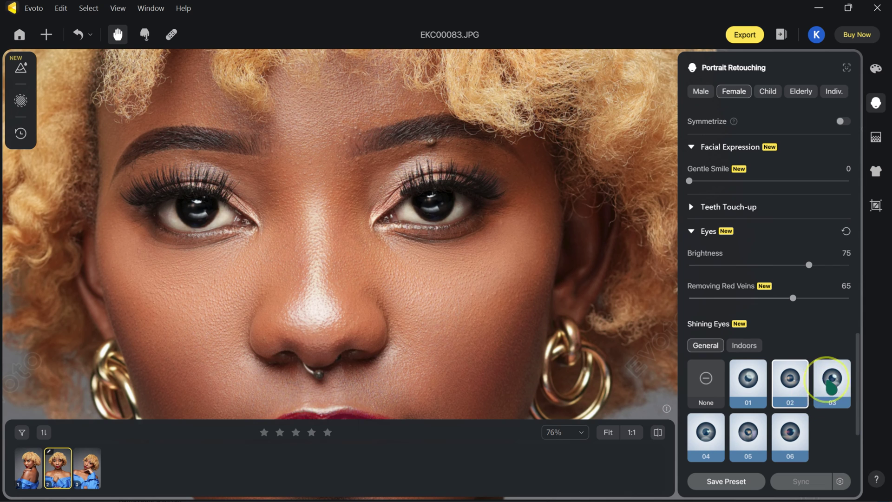
click(789, 432)
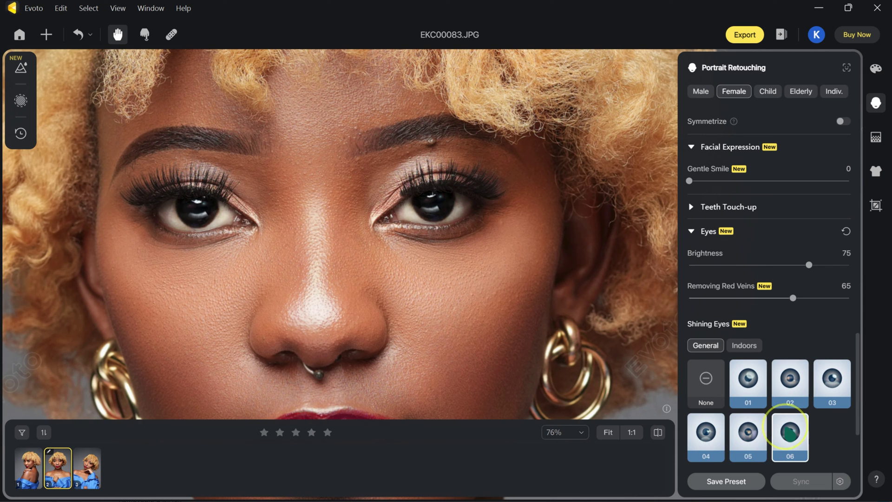
click(707, 381)
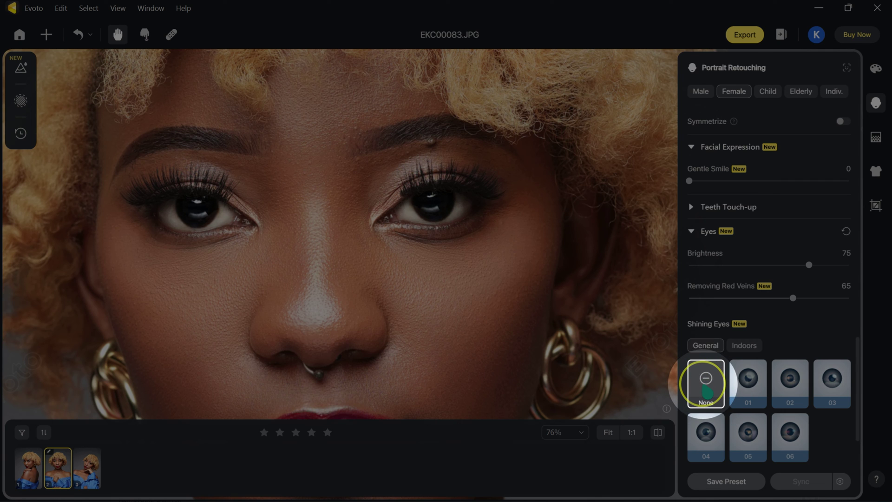
Collapse the Skin Retouching, Facial Reshape and Eyes sections of the Portrait Retouching settings
scroll(829, 320, down, 2)
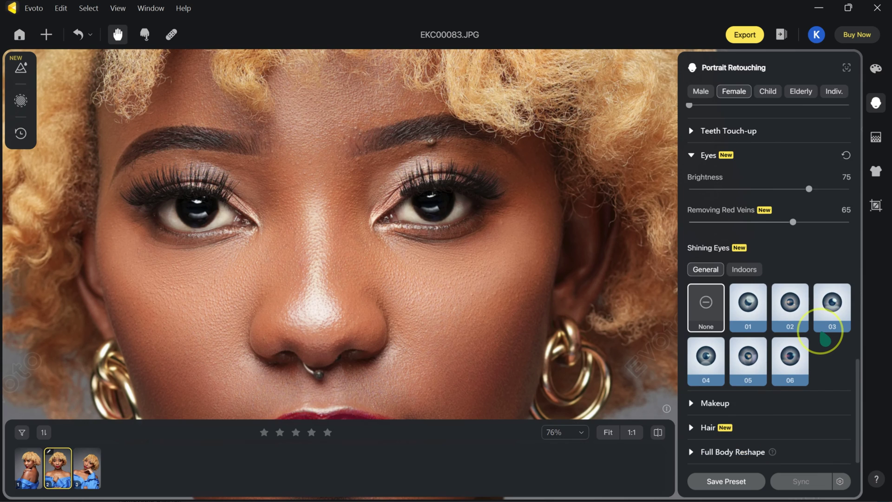
scroll(820, 329, up, 10)
scroll(823, 337, up, 2)
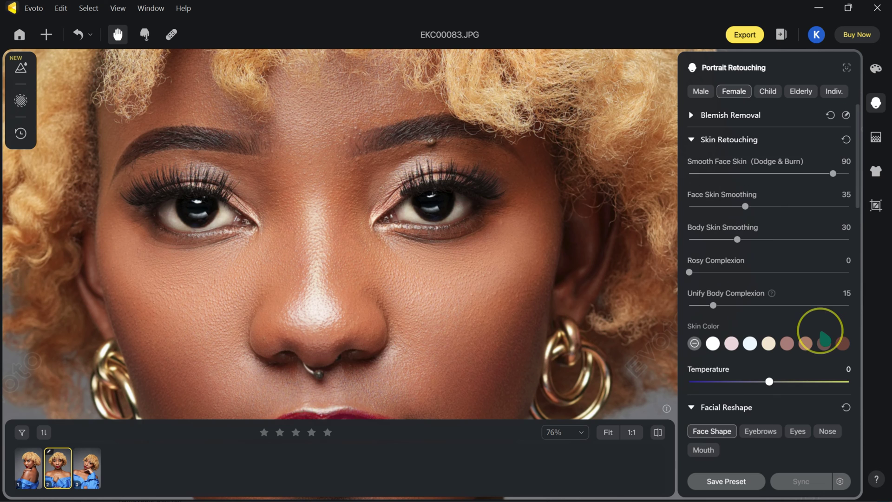
click(691, 140)
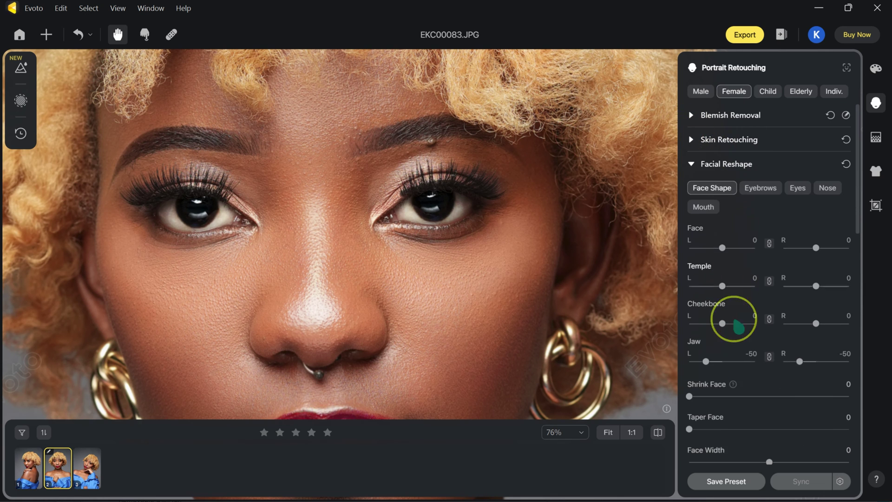
click(691, 164)
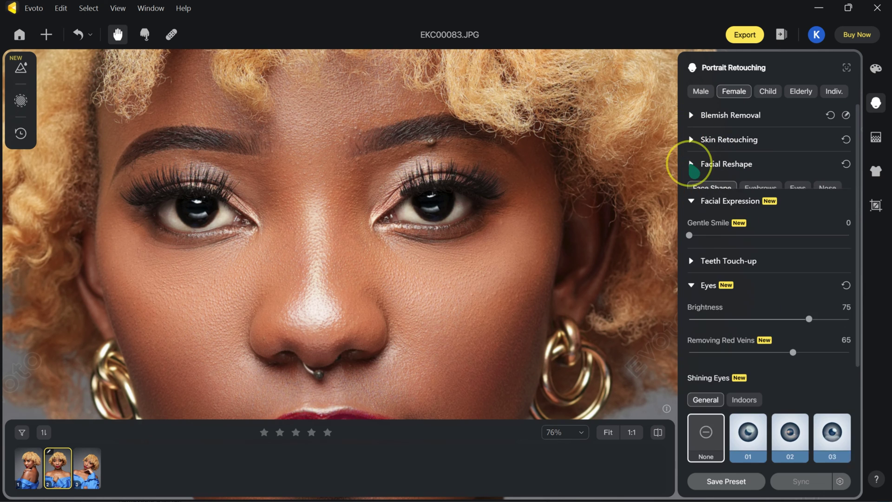
scroll(695, 232, down, 1)
click(692, 273)
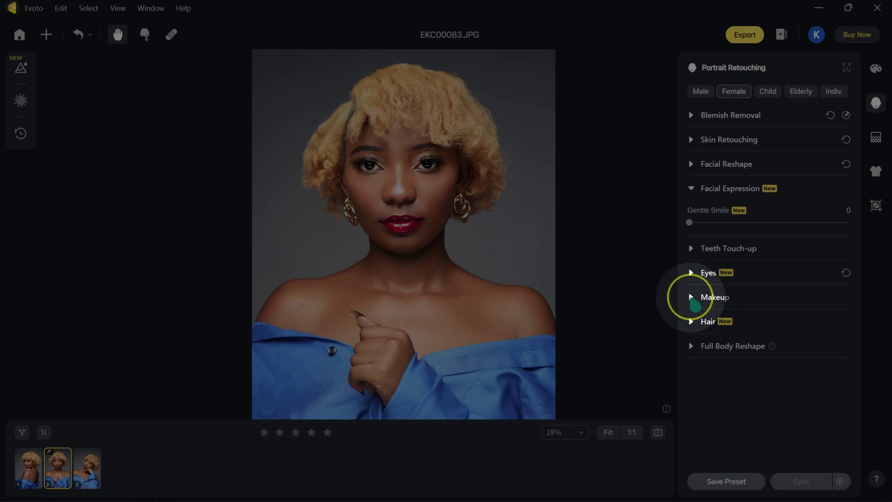
Expand the Makeup settings and set Highlight to 50
click(692, 298)
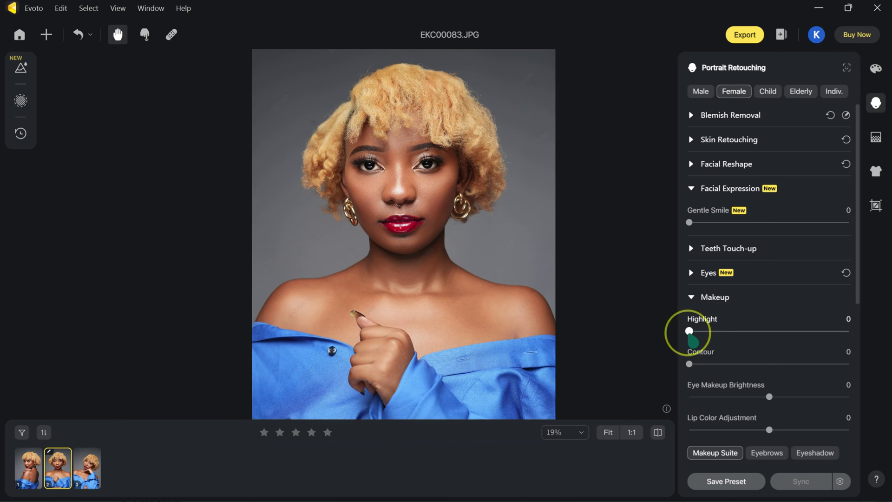
drag(689, 331, 850, 331)
click(632, 432)
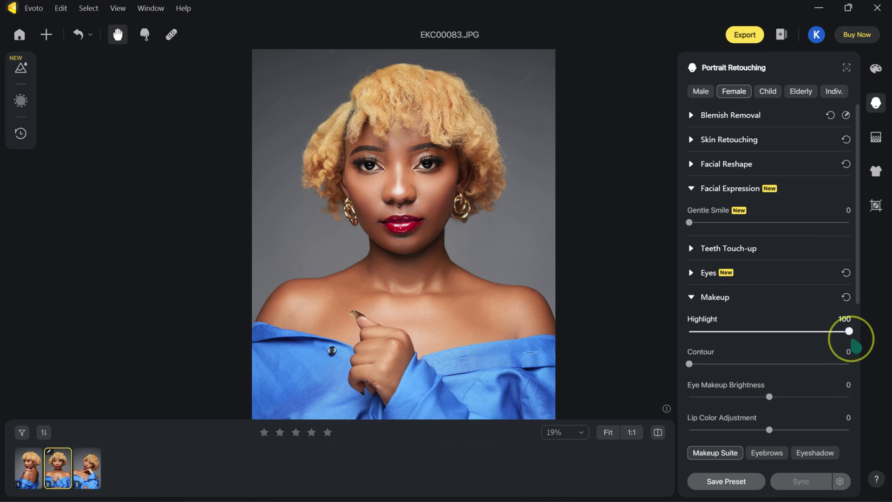
drag(849, 331, 768, 335)
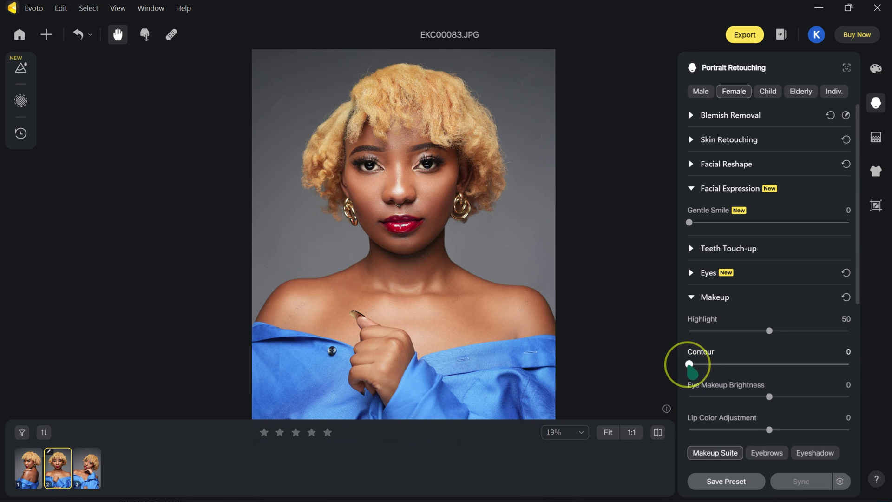
Set the makeup Contour to 25, comparing the contoured portrait with its original
drag(689, 363, 783, 364)
click(658, 432)
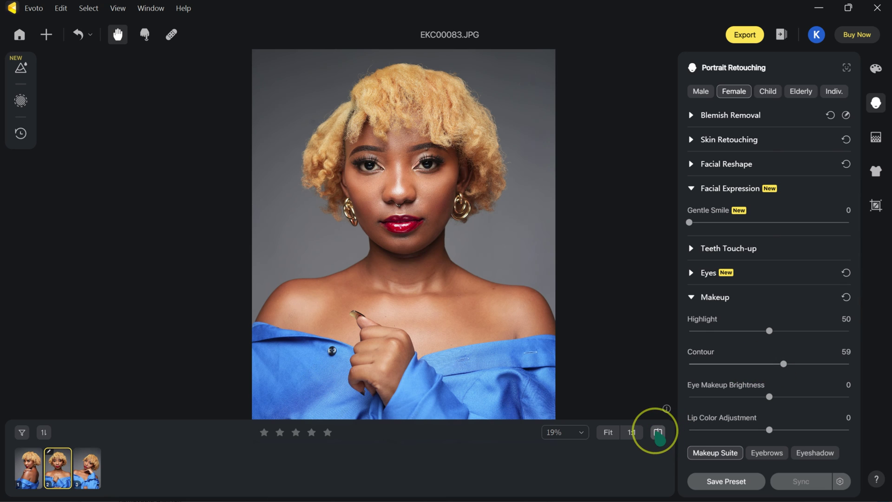
click(769, 397)
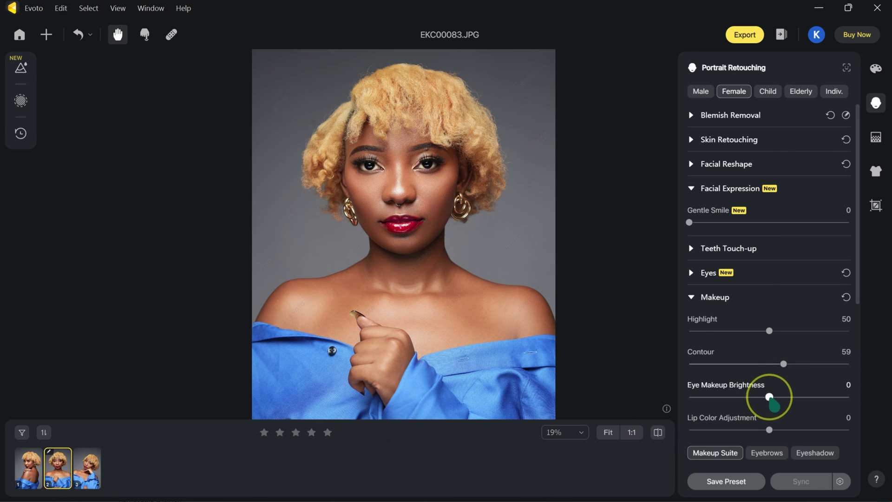
drag(783, 363, 749, 364)
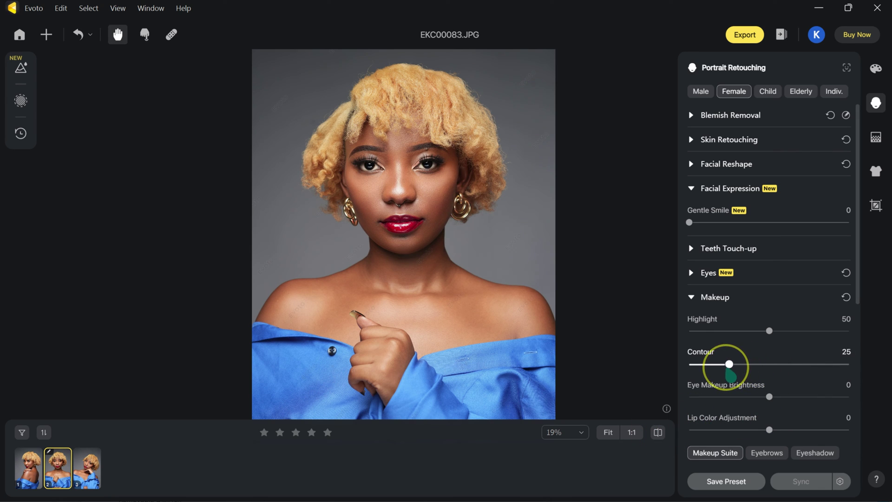
click(769, 397)
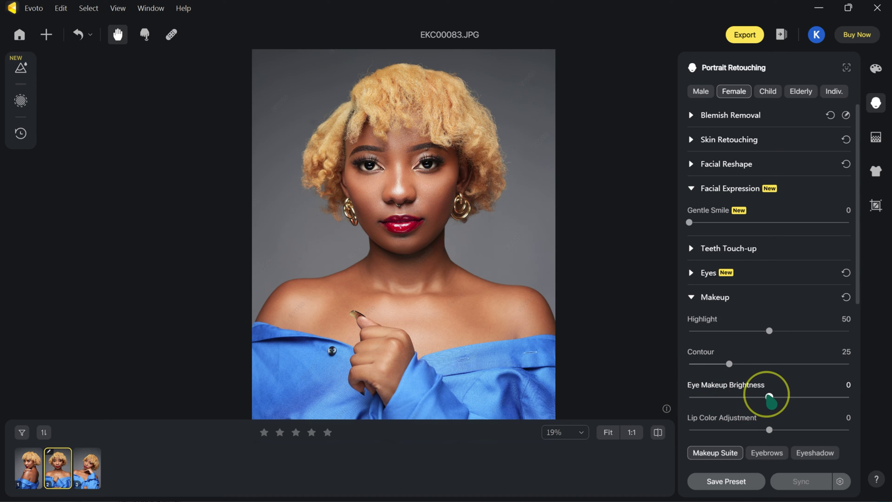
Set the makeup Eye Makeup Brightness to 100 and compare the portrait with its original
drag(769, 396, 751, 396)
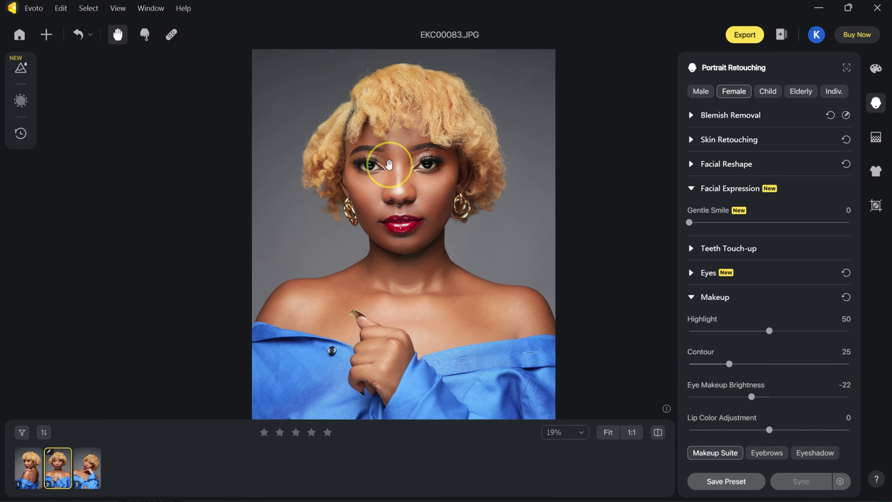
scroll(389, 164, up, 5)
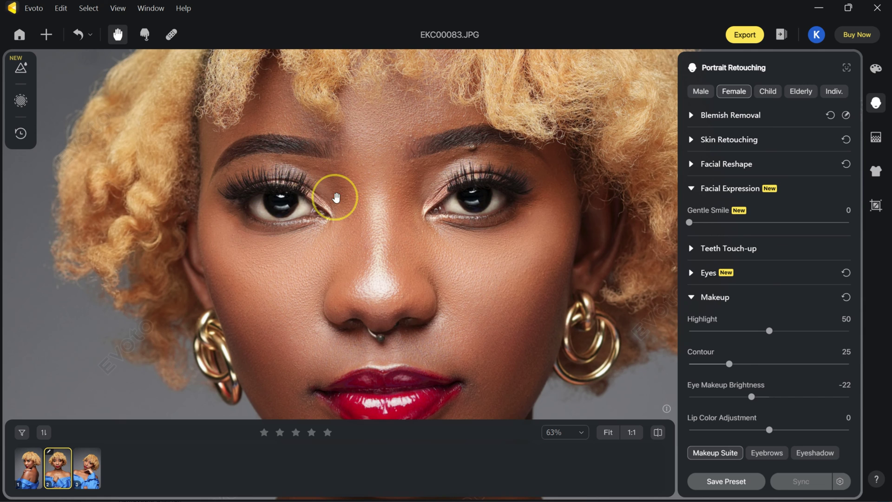
click(751, 397)
drag(759, 399, 843, 403)
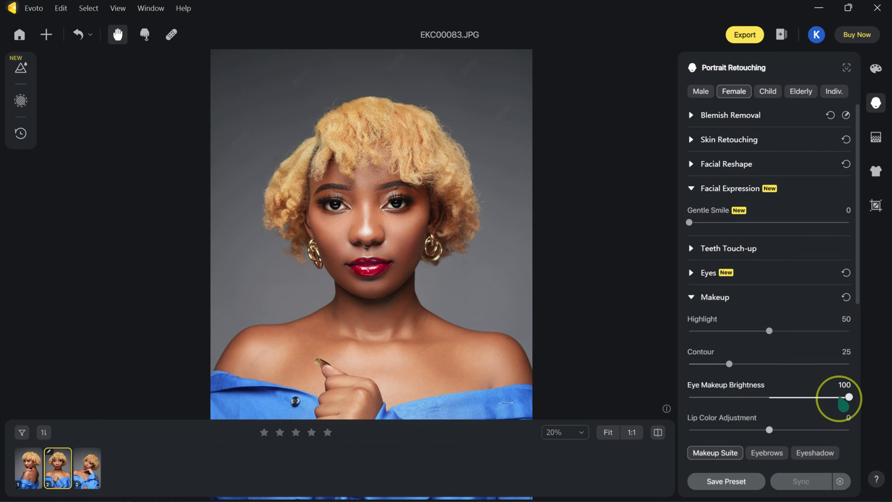
click(658, 432)
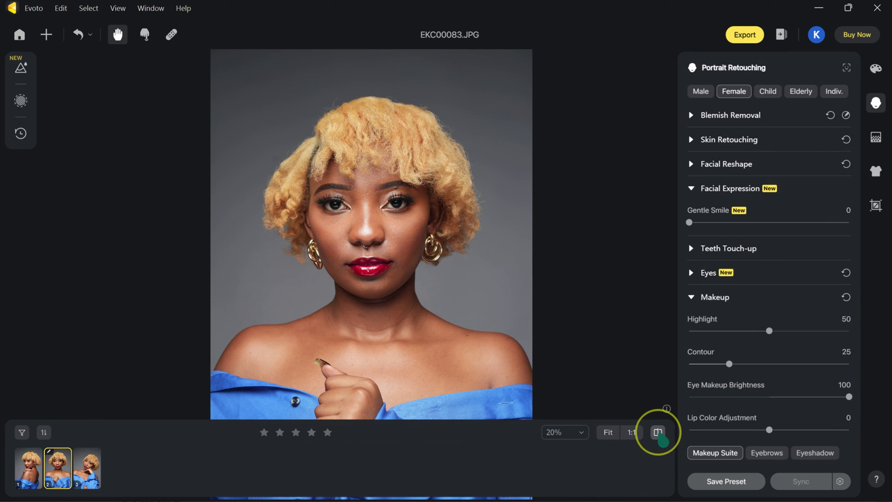
Try a Lip Color Adjustment of 34, reset it to 0 and look through the Makeup Suite looks
scroll(706, 424, down, 3)
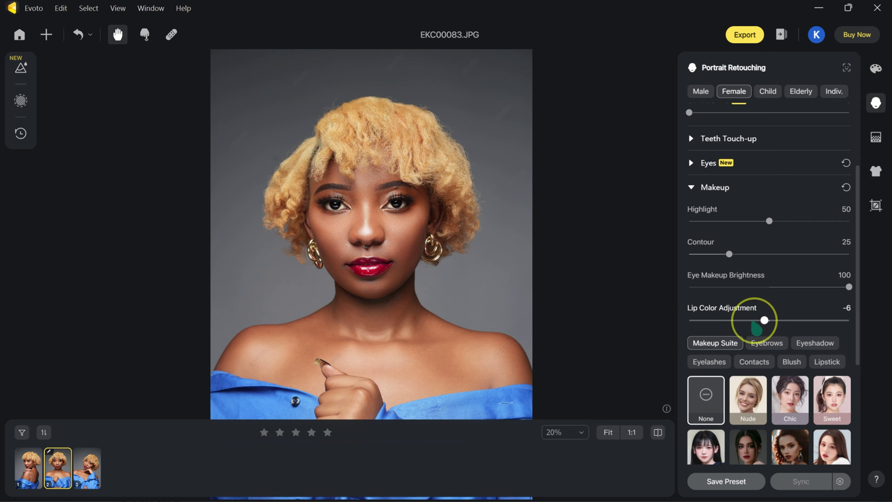
drag(767, 320, 800, 330)
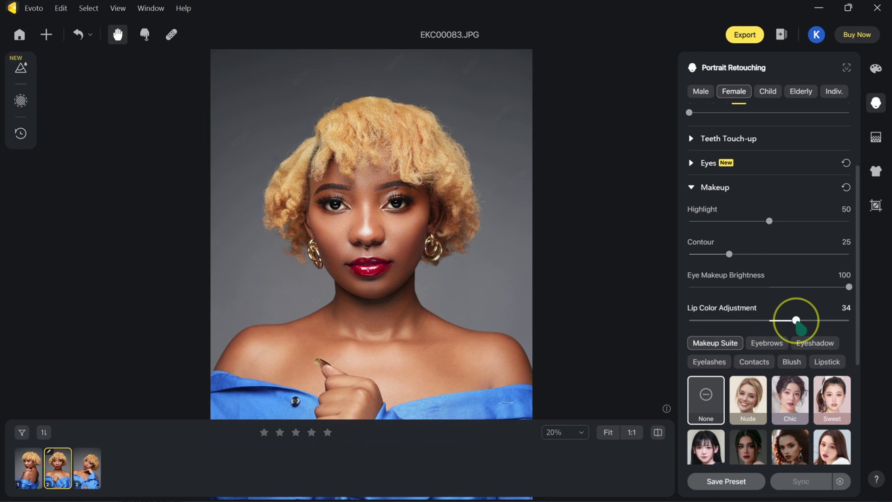
scroll(780, 392, down, 2)
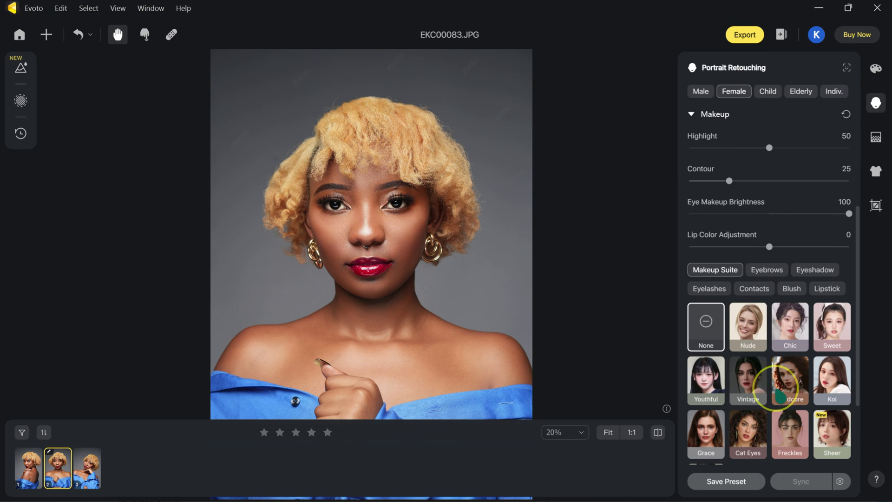
scroll(764, 364, down, 1)
Collapse the Makeup settings and expand the Hair settings
scroll(716, 374, up, 6)
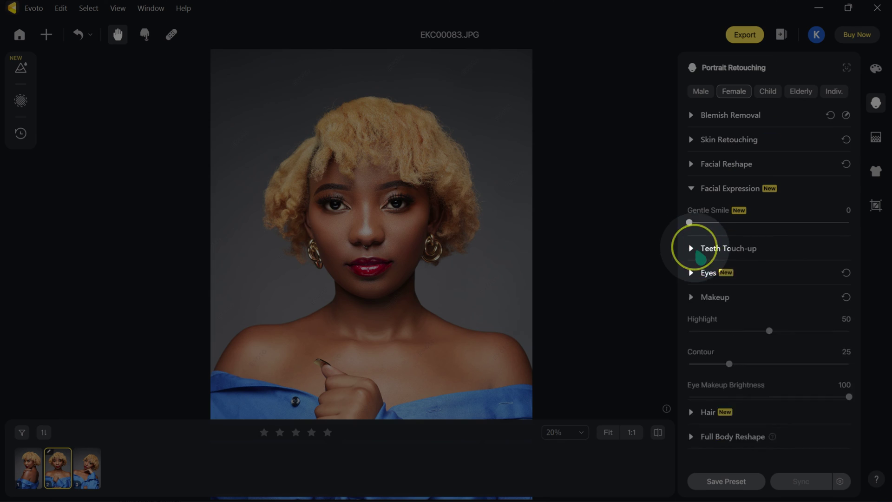
click(691, 297)
click(691, 320)
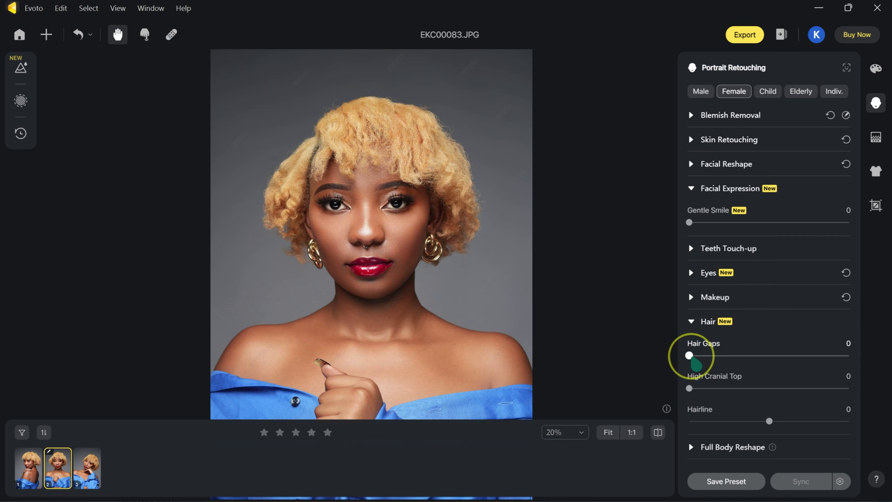
Try Hair Gaps at 100, then reset it to 0
drag(690, 356, 858, 356)
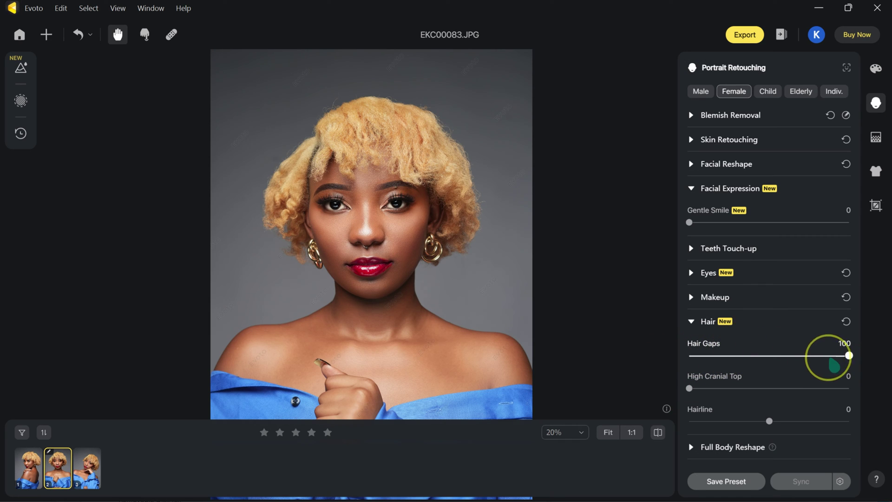
double_click(849, 355)
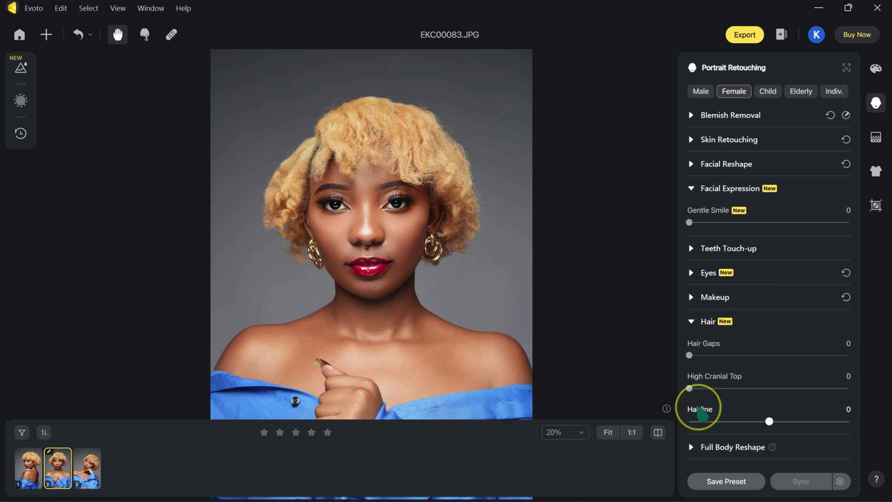
Set the hair's High Cranial Top to 60 and compare the portrait with its original
drag(689, 388, 786, 391)
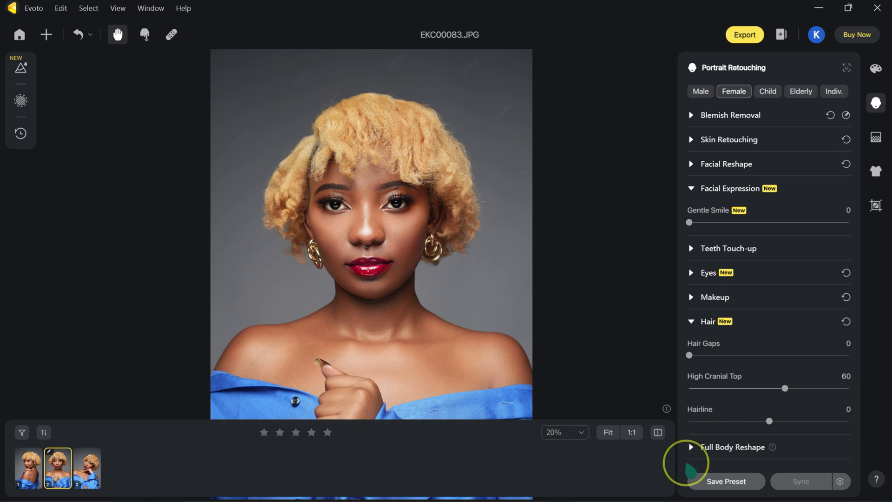
click(659, 435)
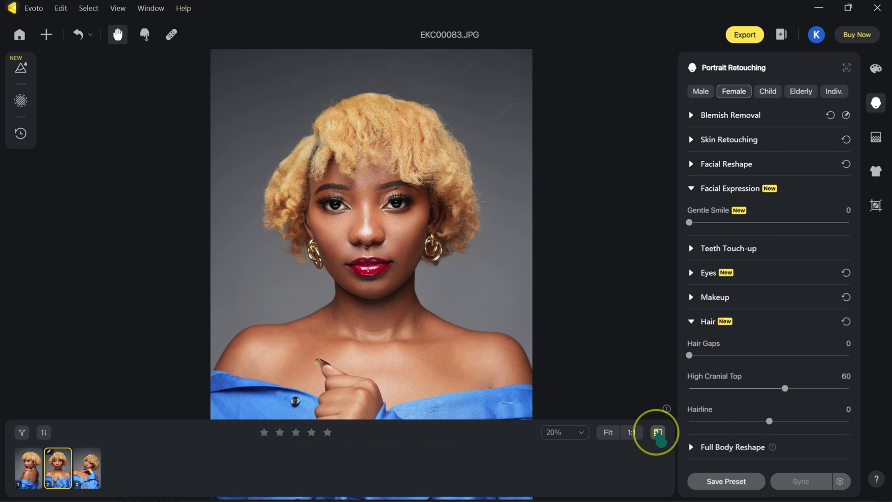
Collapse the Hair settings and examine the Full Body Reshape options
click(692, 321)
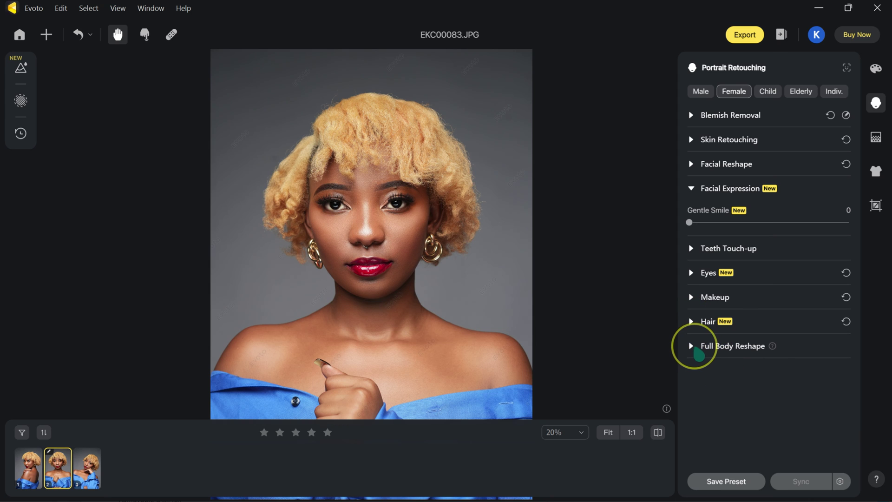
click(700, 353)
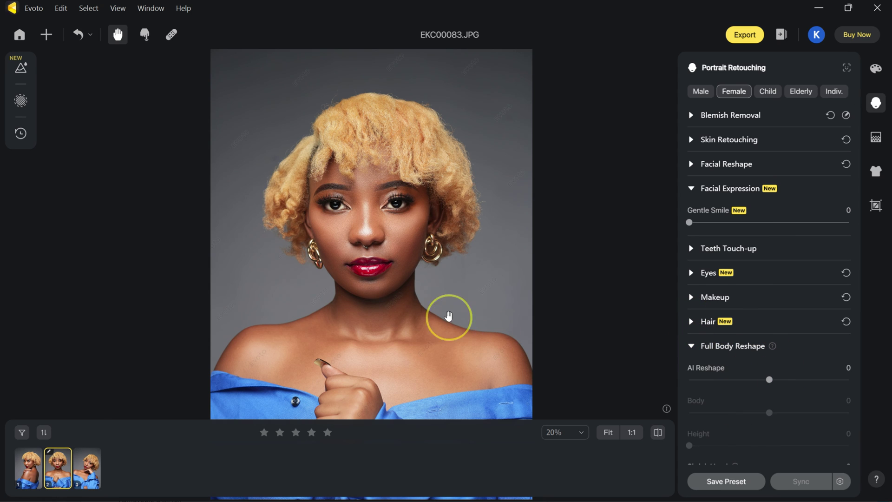
scroll(409, 299, down, 3)
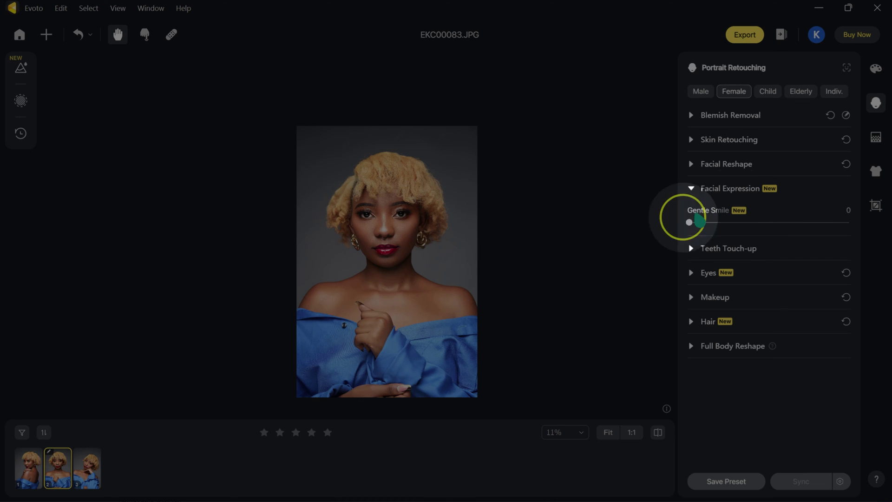
Open the Background Adjustments, try the Black backdrop and apply Fabric02, comparing the new backdrop with the original
click(873, 137)
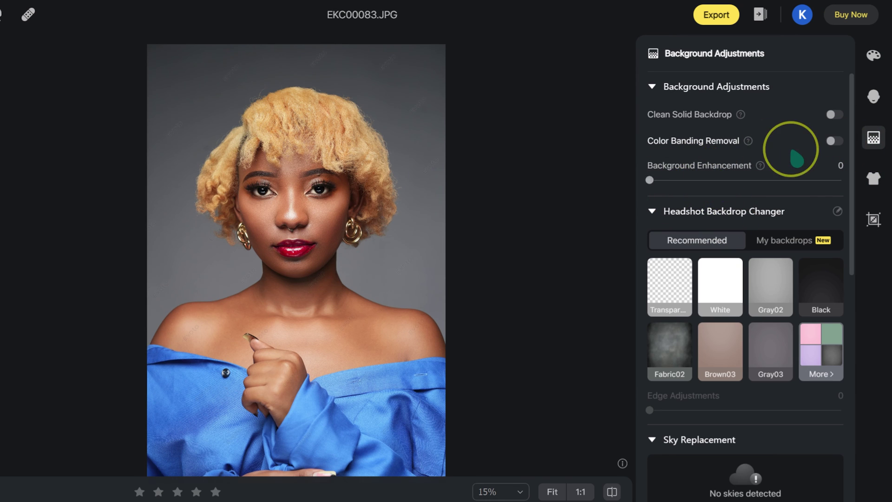
click(826, 297)
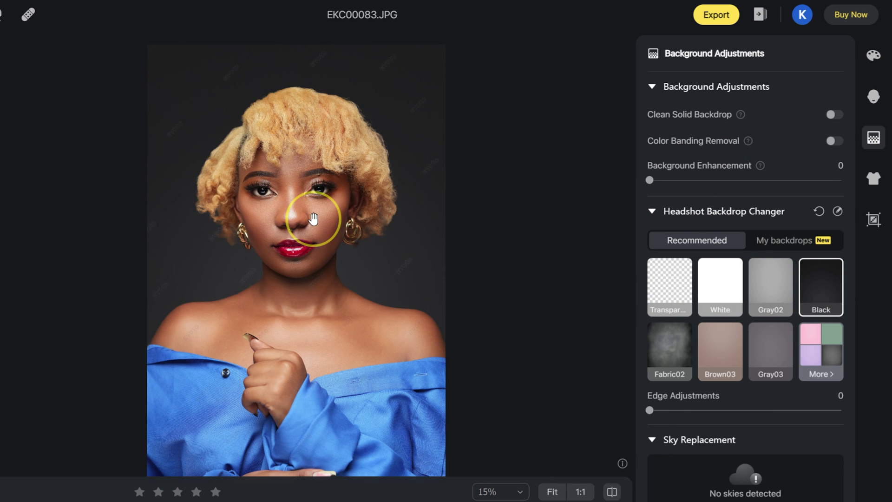
click(669, 350)
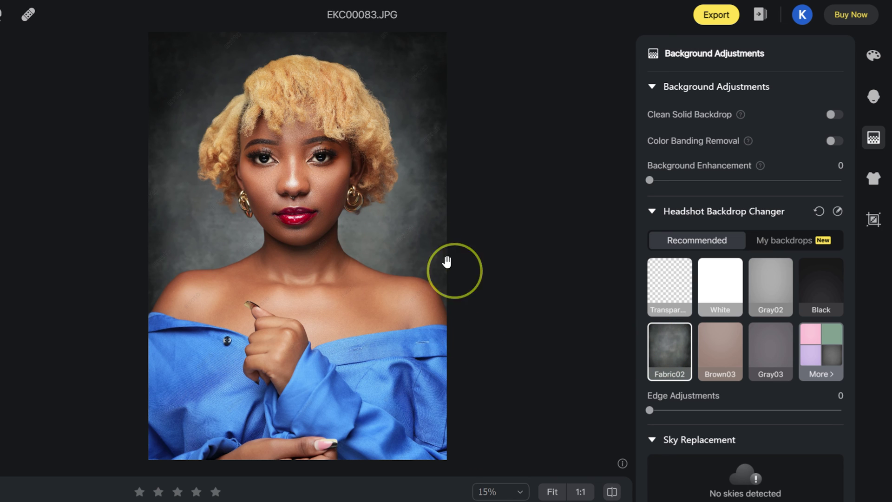
click(612, 491)
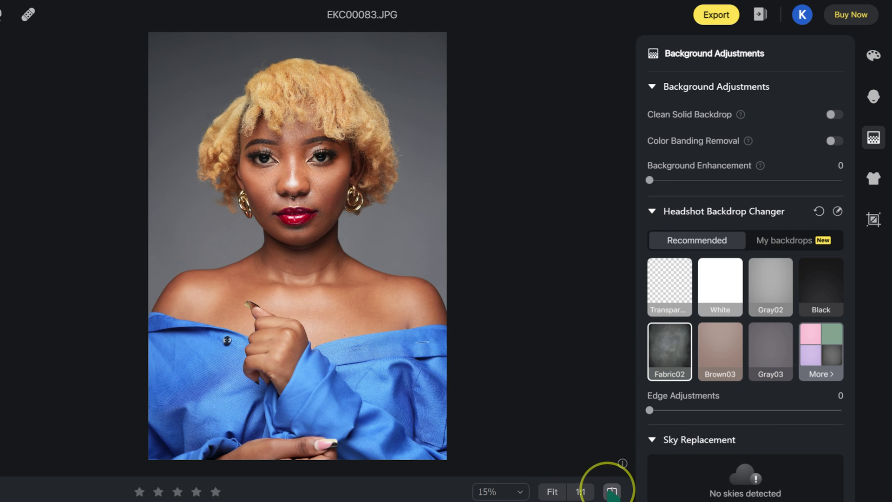
click(610, 492)
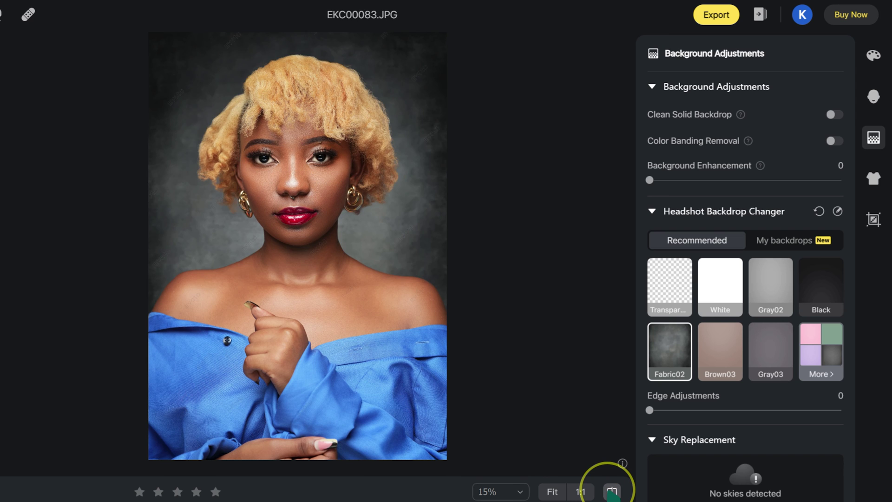
click(612, 493)
click(611, 491)
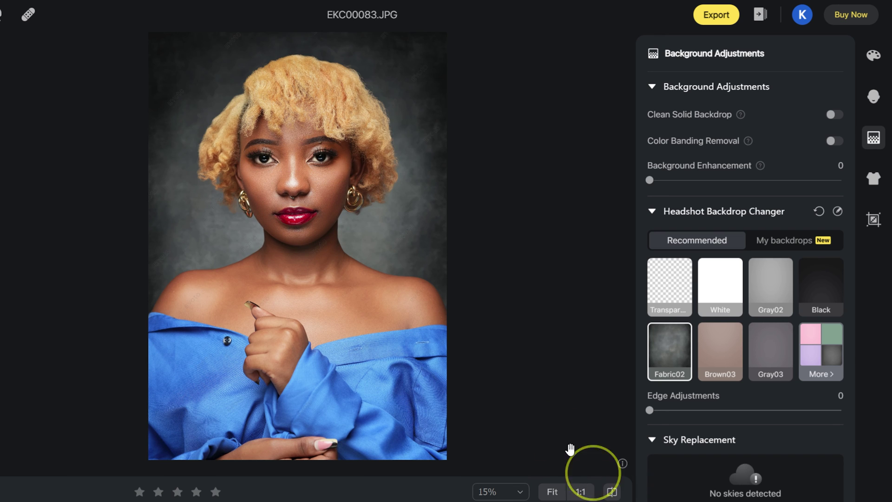
Show all recommended headshot backdrops, apply Fabric05 and compare it with the original background
click(817, 345)
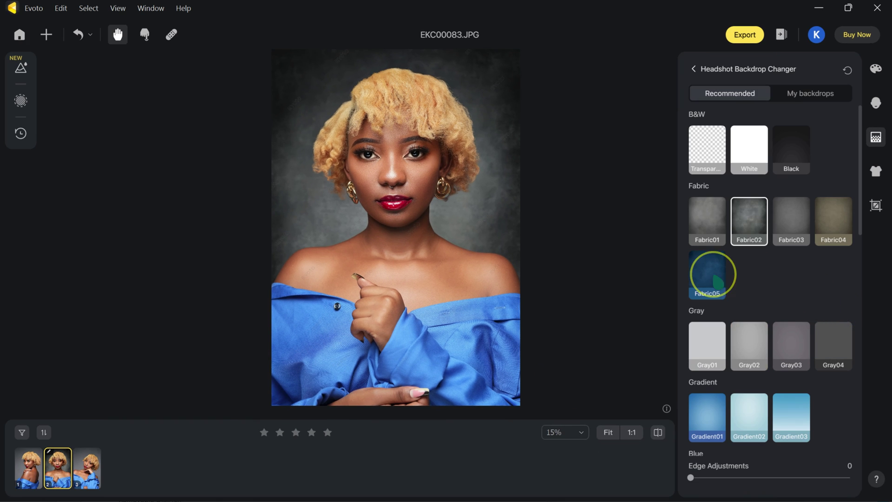
click(712, 275)
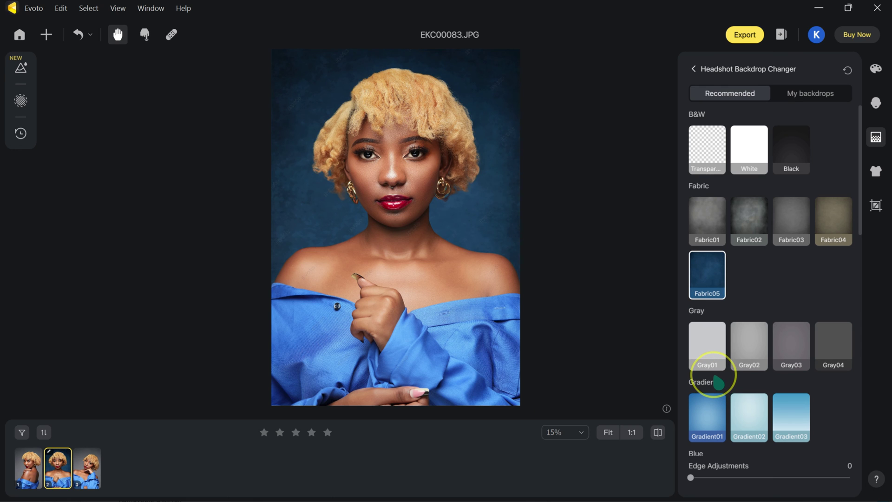
click(658, 433)
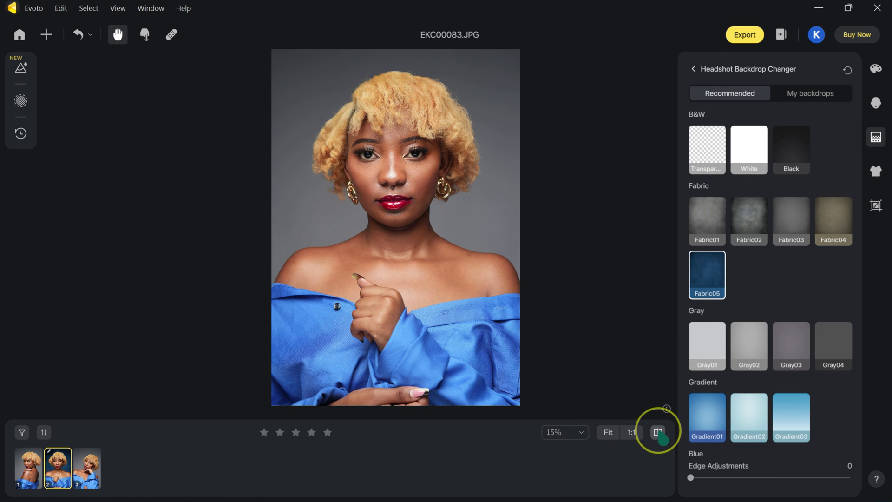
Try the Fabric04, Fabric02, Gradient01 and Blue02 backdrops behind the portrait
click(841, 232)
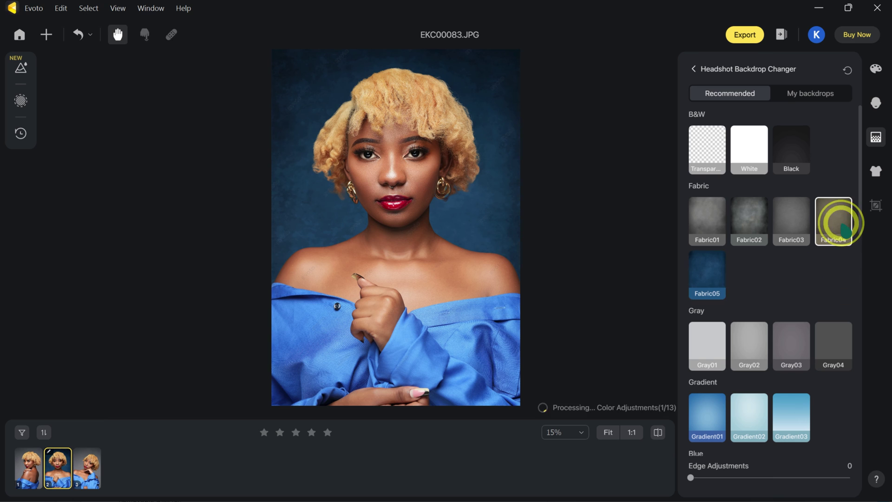
click(748, 219)
scroll(758, 364, down, 1)
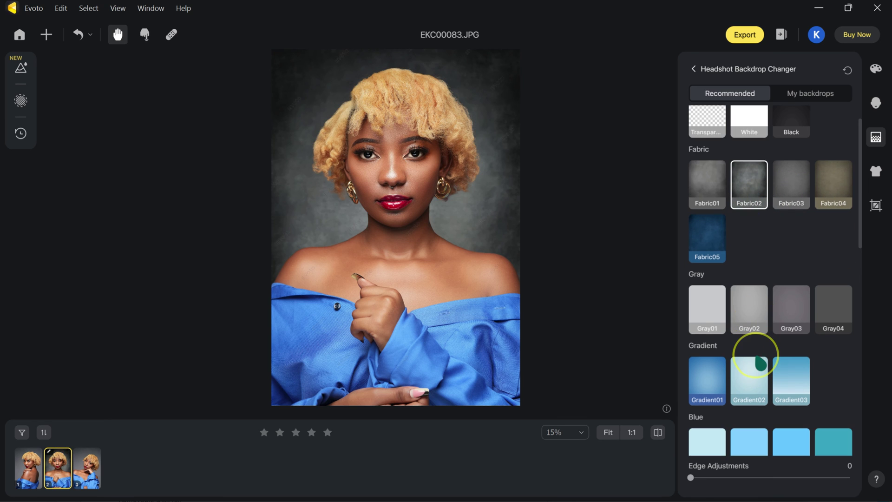
click(711, 371)
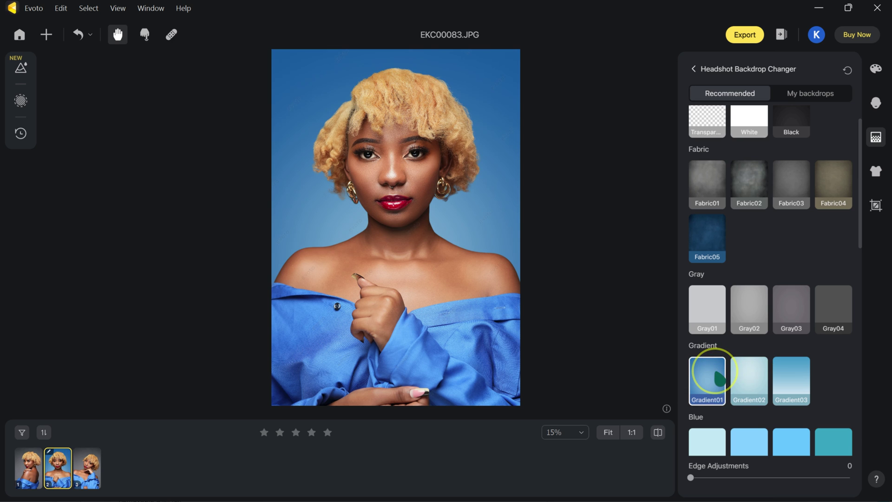
scroll(715, 372, down, 4)
click(748, 326)
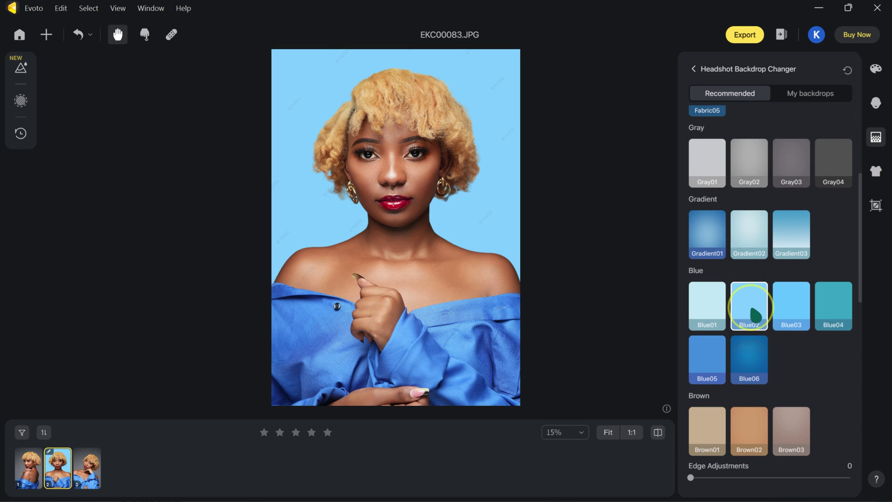
Try the Brown02, Green03, Red03 and Red04 backdrops behind the portrait
scroll(752, 320, down, 3)
click(750, 327)
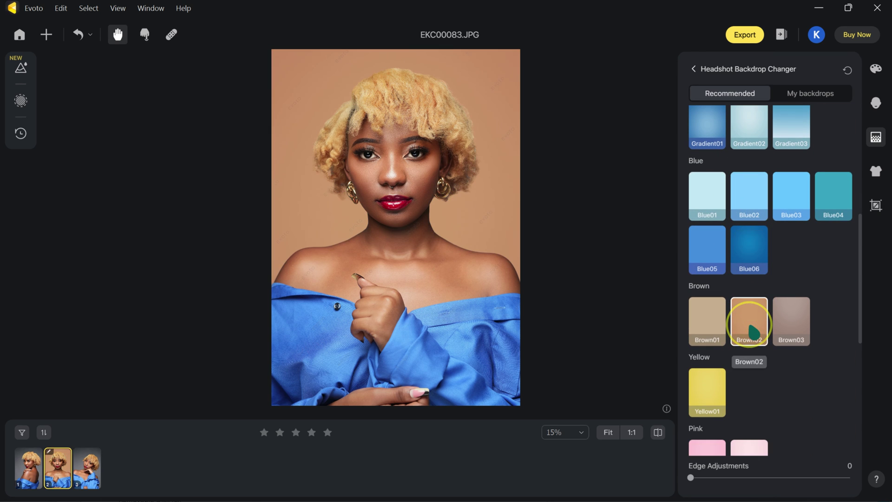
scroll(748, 323, down, 4)
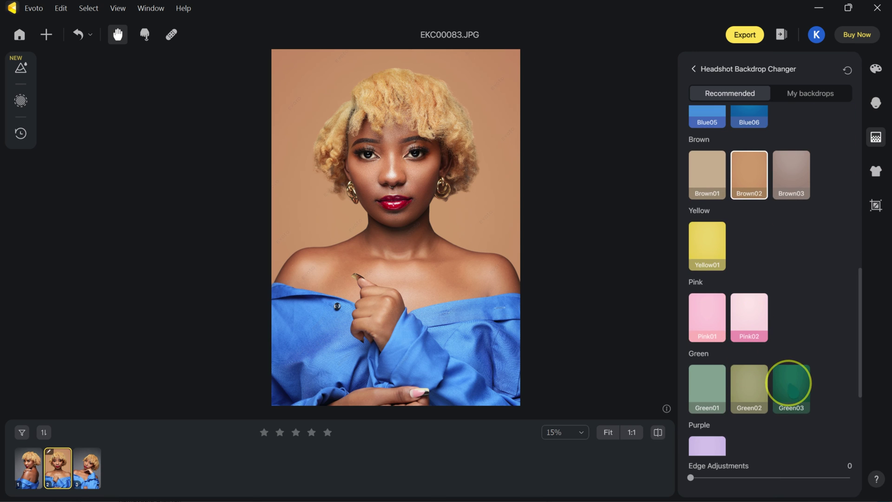
click(790, 384)
scroll(790, 383, down, 4)
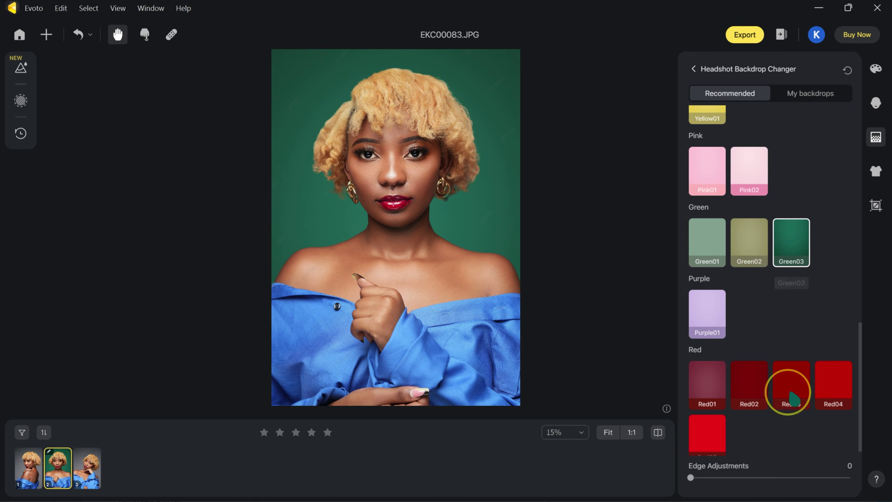
click(790, 386)
click(832, 391)
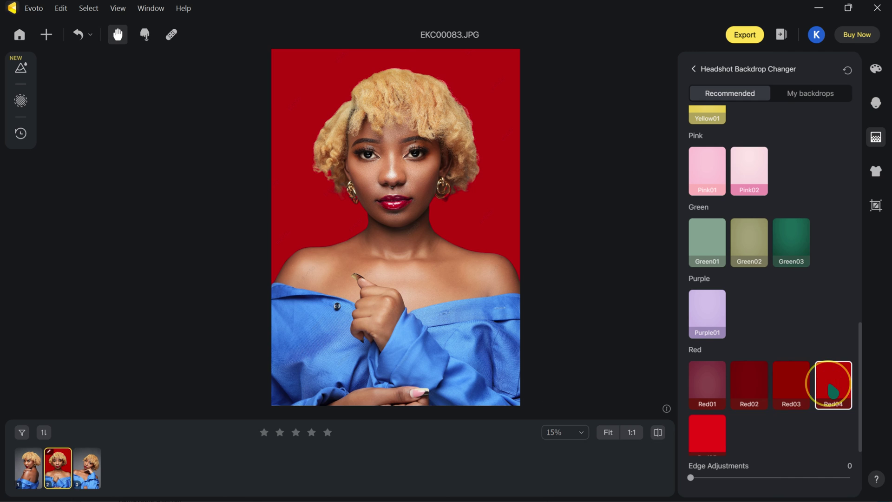
Apply the Fabric05 backdrop again in place of the red one
scroll(833, 391, up, 8)
scroll(831, 386, up, 3)
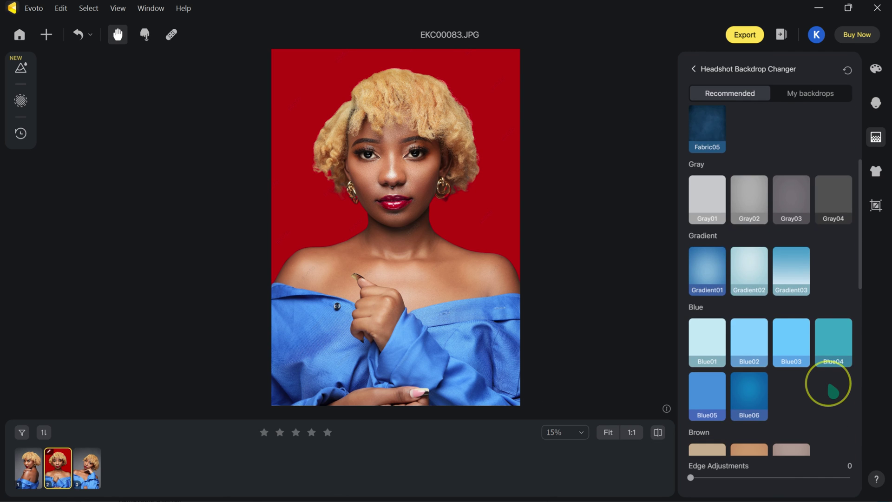
click(718, 130)
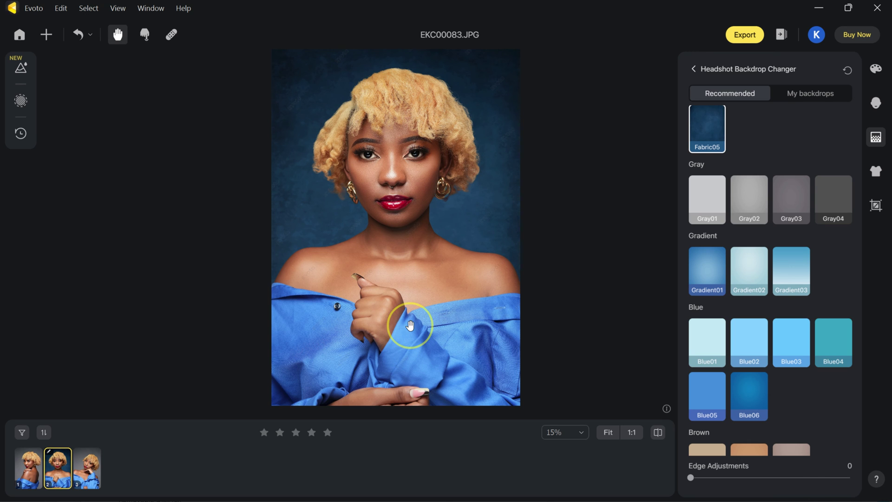
Compare the portrait on the Fabric05 backdrop with the original photo twice
click(657, 432)
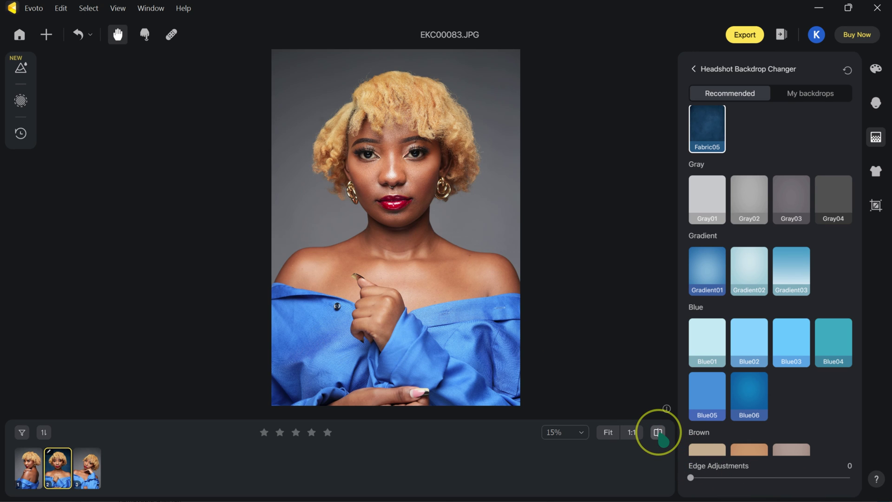
click(658, 432)
click(657, 432)
click(658, 432)
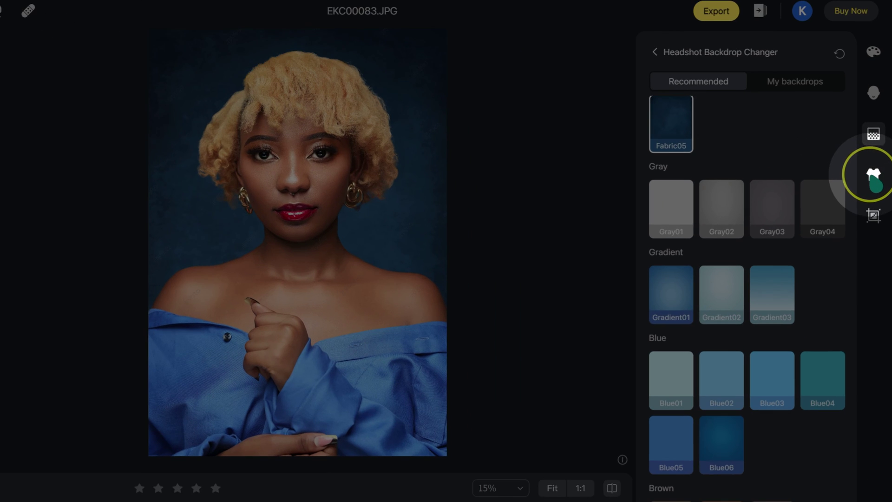
Set De-wrinkle Clothing to 100 in Clothes and Accessories Touch-up and compare the blue garment with the original up close
click(874, 177)
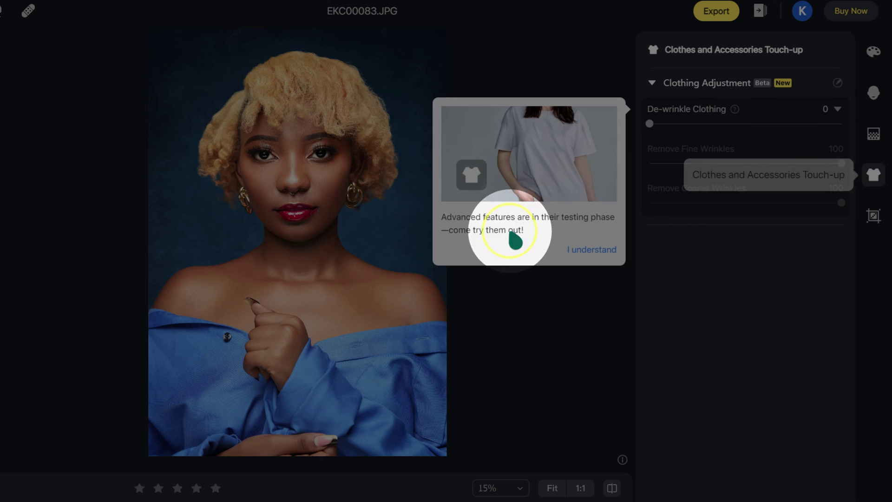
click(594, 250)
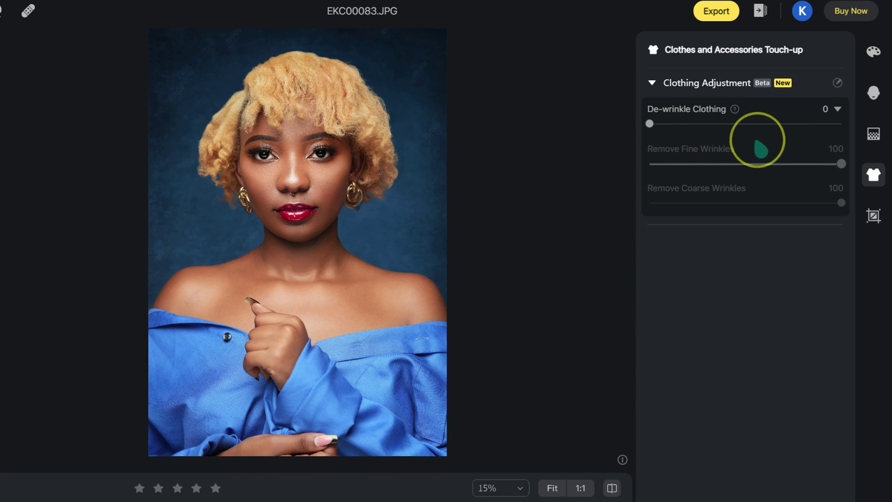
drag(648, 123, 857, 134)
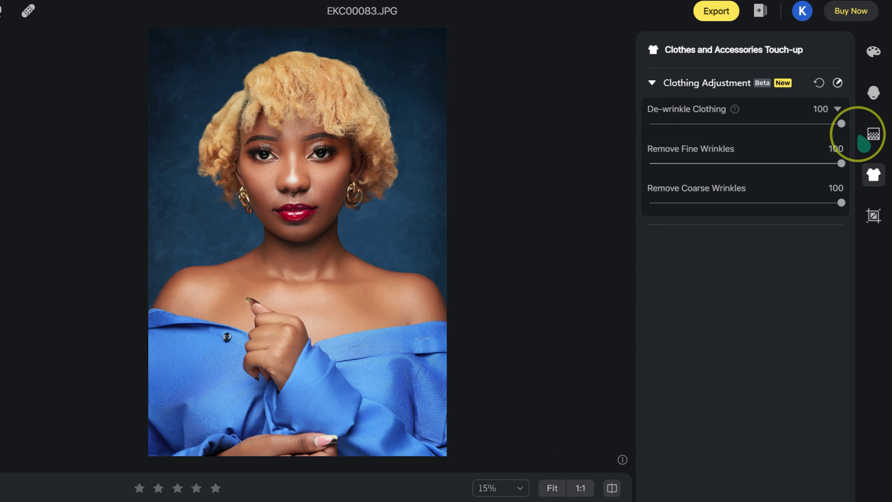
click(612, 488)
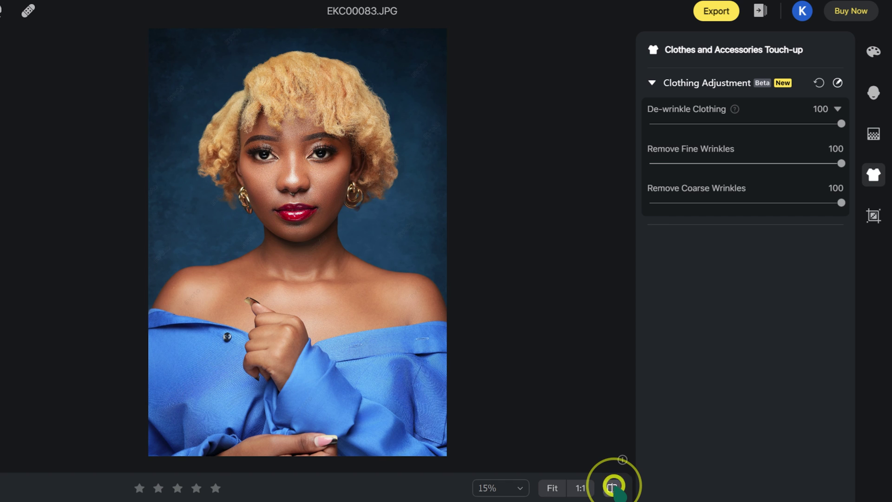
scroll(396, 404, up, 3)
drag(396, 404, 349, 294)
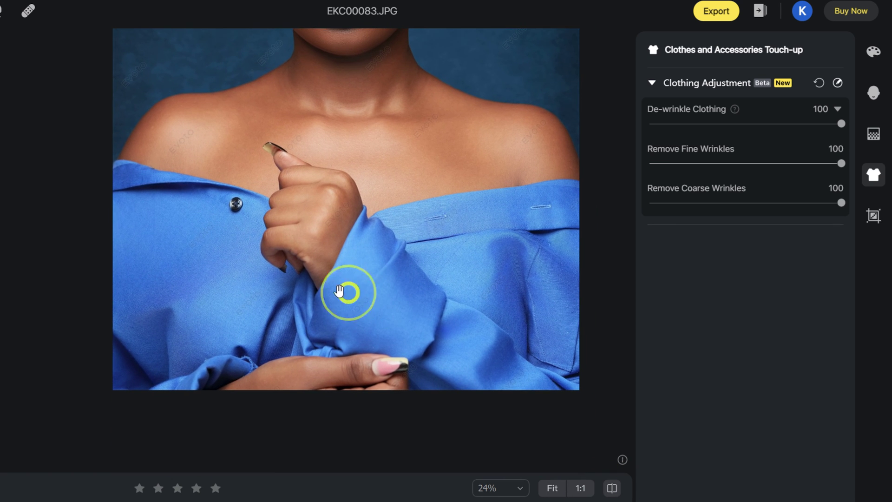
click(612, 489)
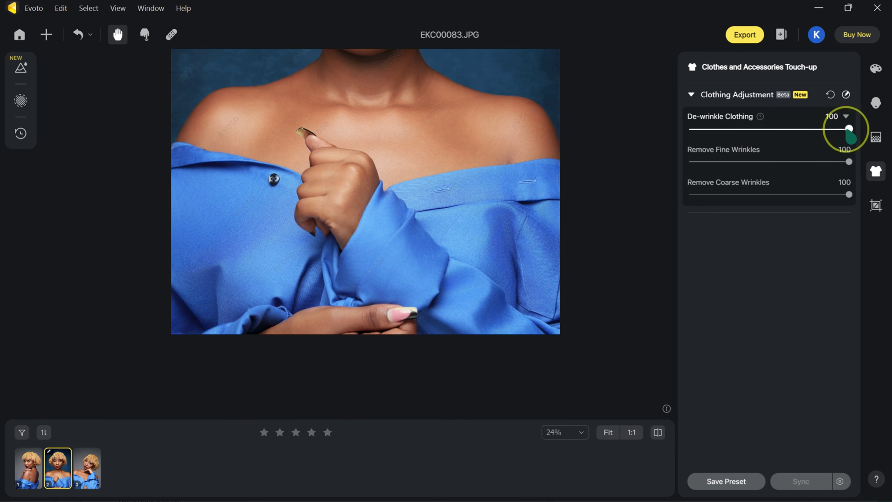
Set De-wrinkle Clothing to 60 and compare the garment with the original
drag(849, 130, 786, 129)
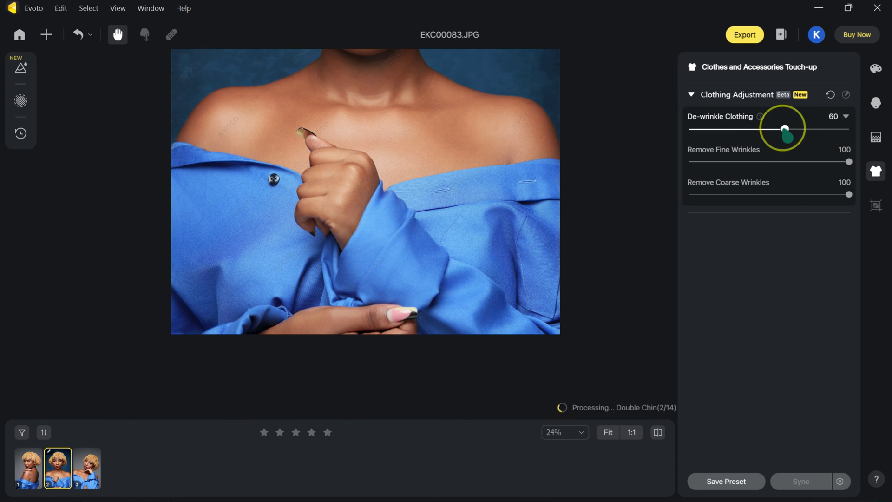
click(658, 432)
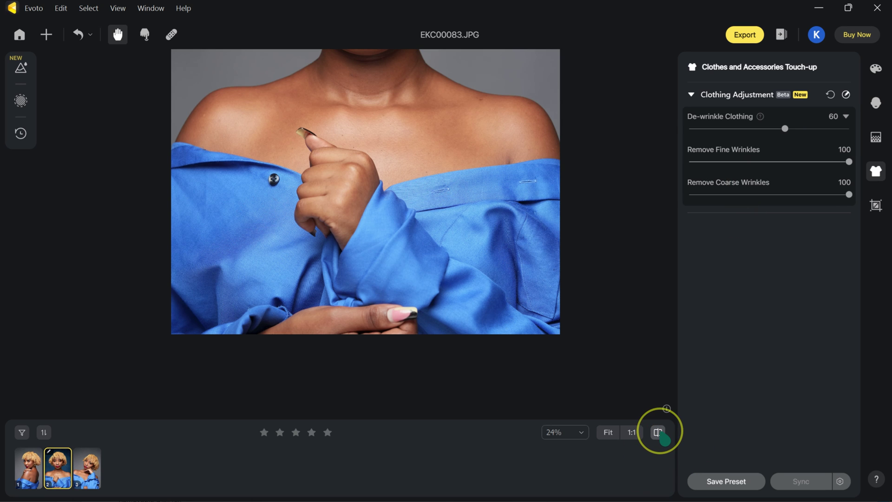
click(657, 432)
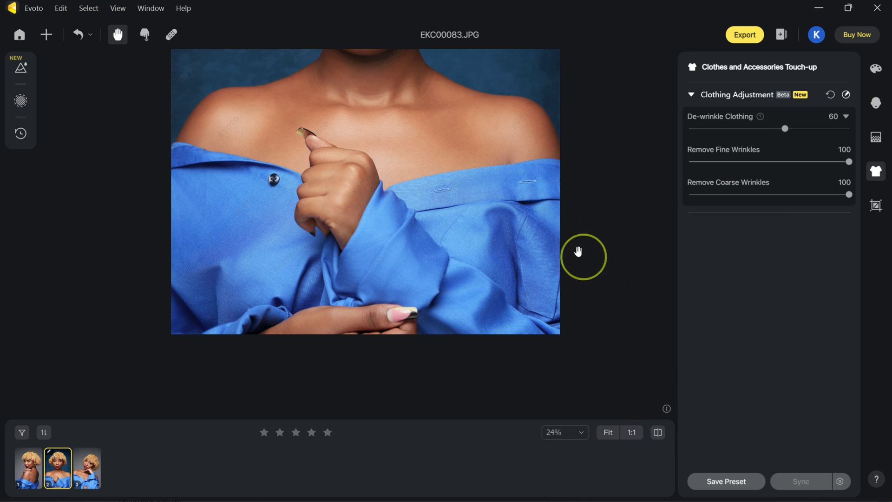
scroll(538, 216, down, 5)
scroll(538, 215, up, 2)
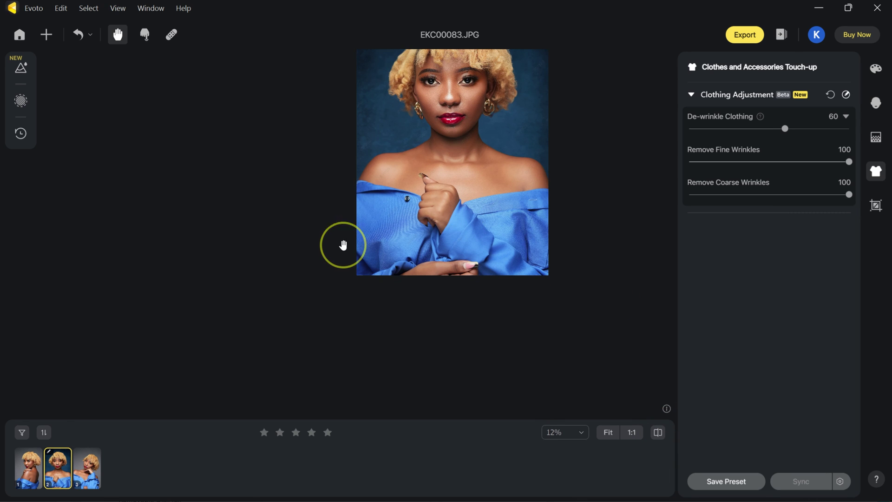
scroll(493, 263, up, 3)
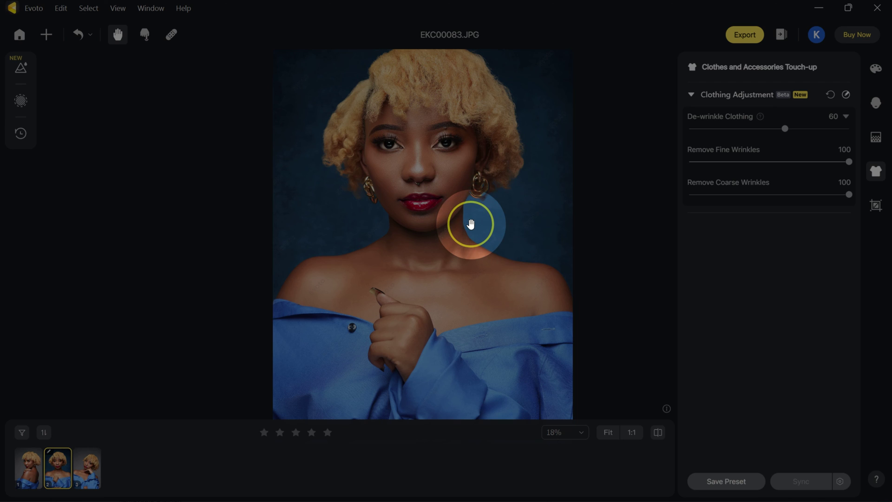
Try the 4:5, 5:7 and 1:1 crop ratios on the portrait, restore Original and cancel the crop
click(875, 205)
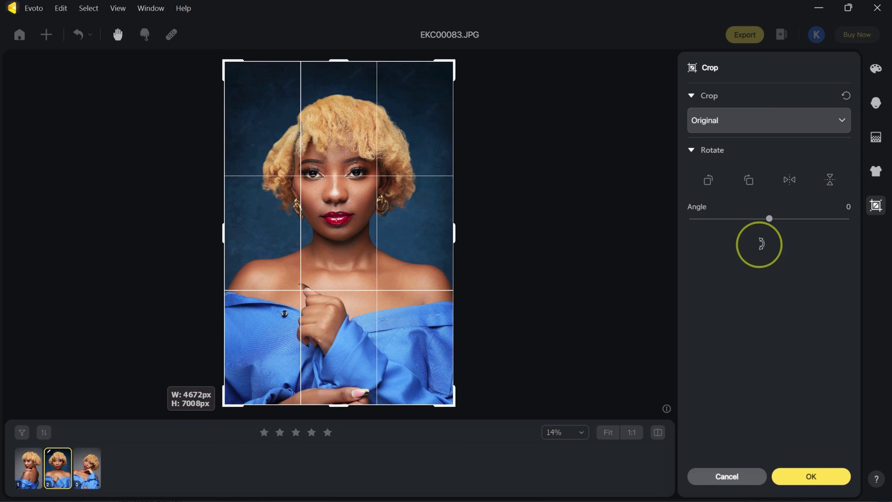
click(843, 122)
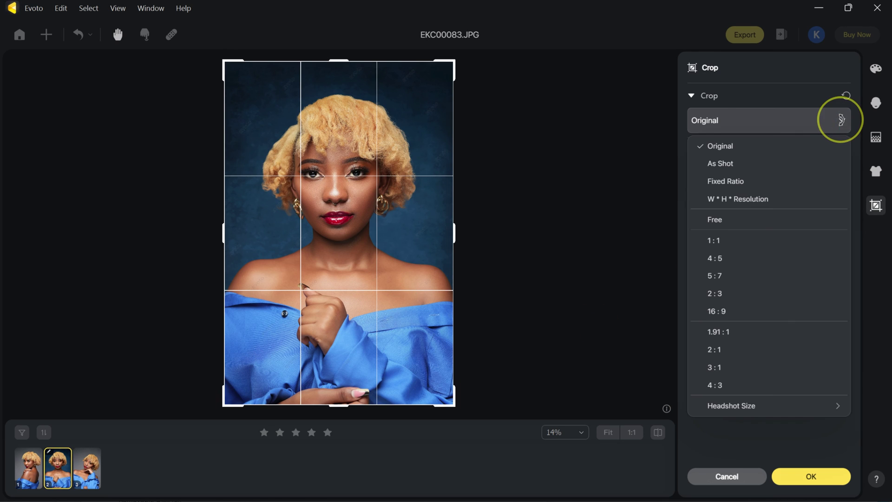
click(725, 257)
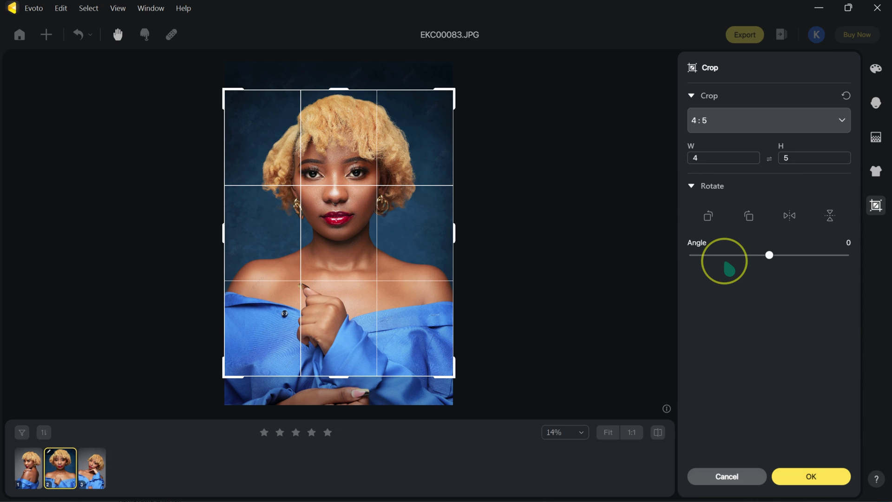
click(842, 122)
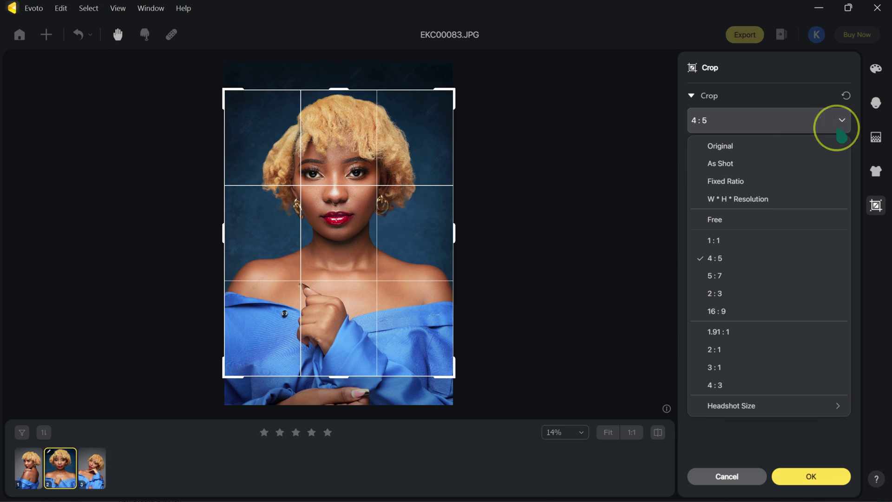
click(753, 278)
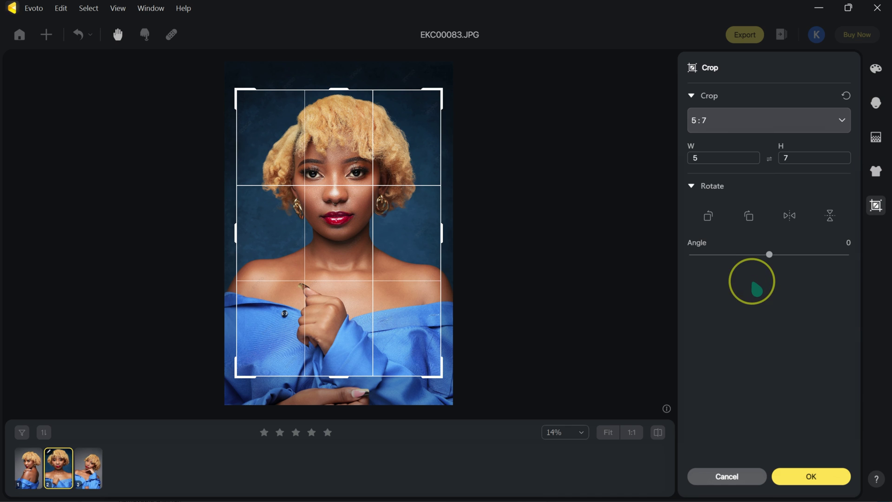
click(841, 121)
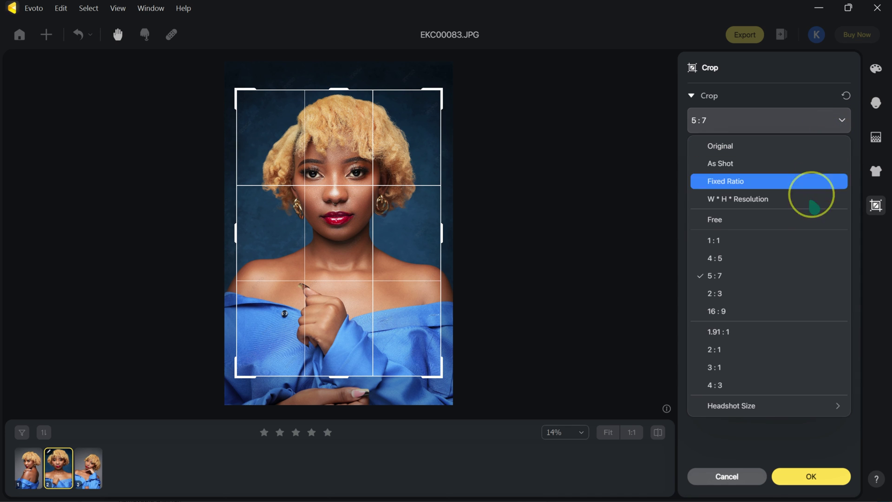
click(715, 241)
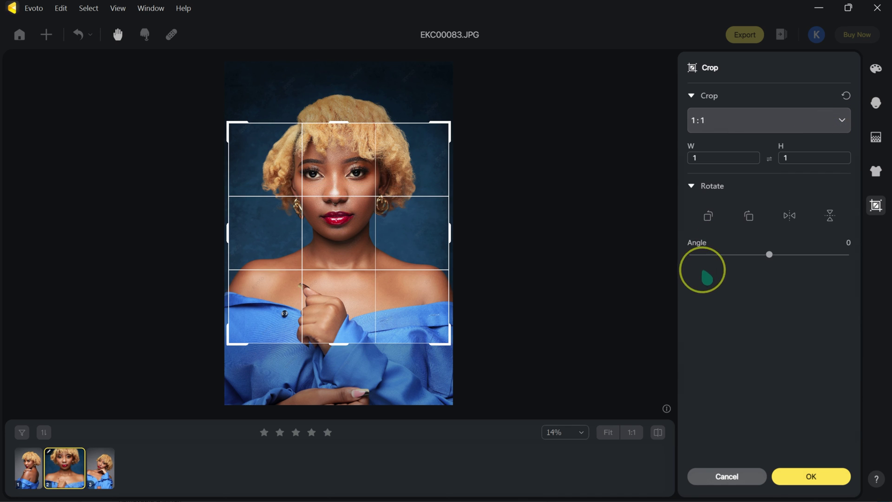
click(841, 121)
click(774, 145)
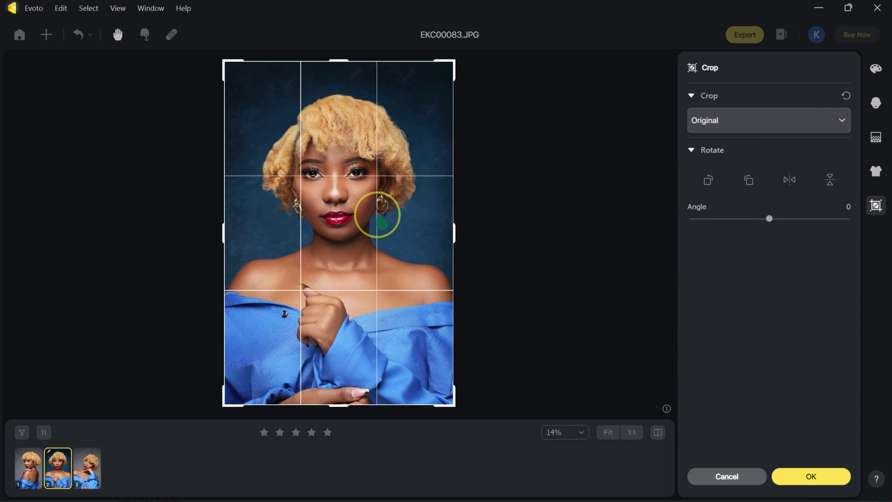
click(723, 477)
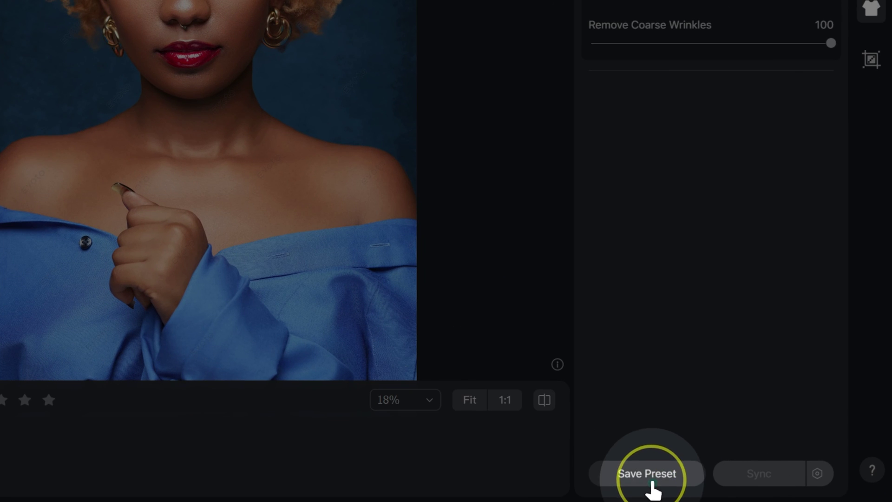
Start a new preset from the current edits and name it Evoto x EK
click(657, 487)
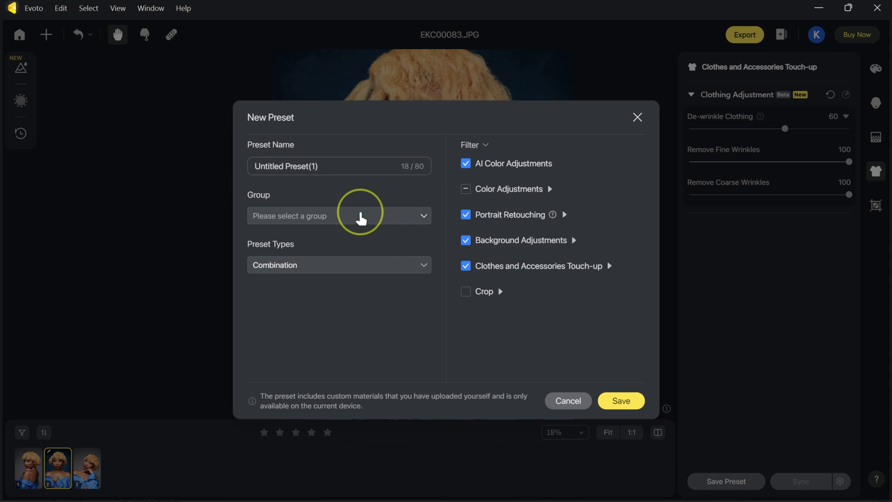
click(327, 170)
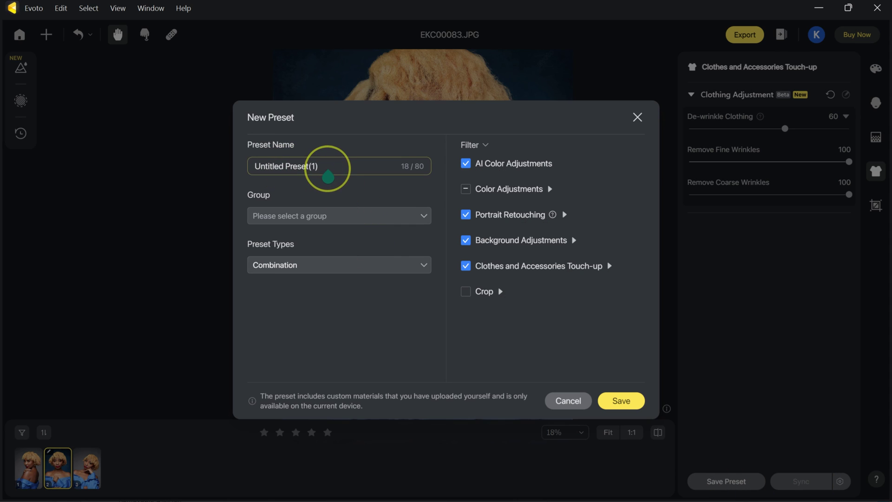
drag(328, 170, 240, 173)
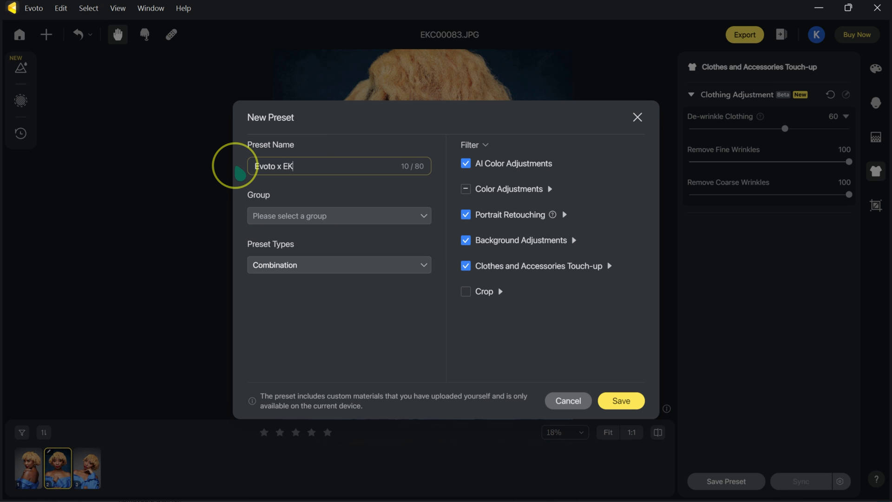
Create a new preset group named EK and save the combination preset in it
click(270, 216)
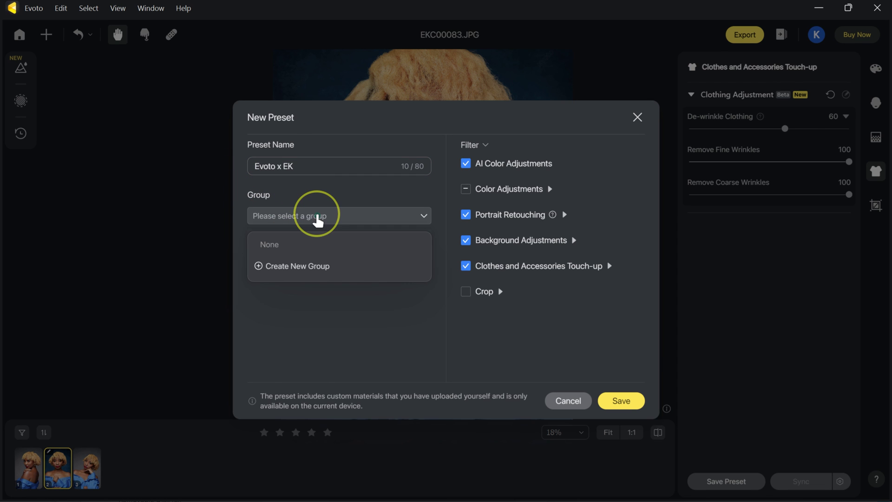
click(314, 265)
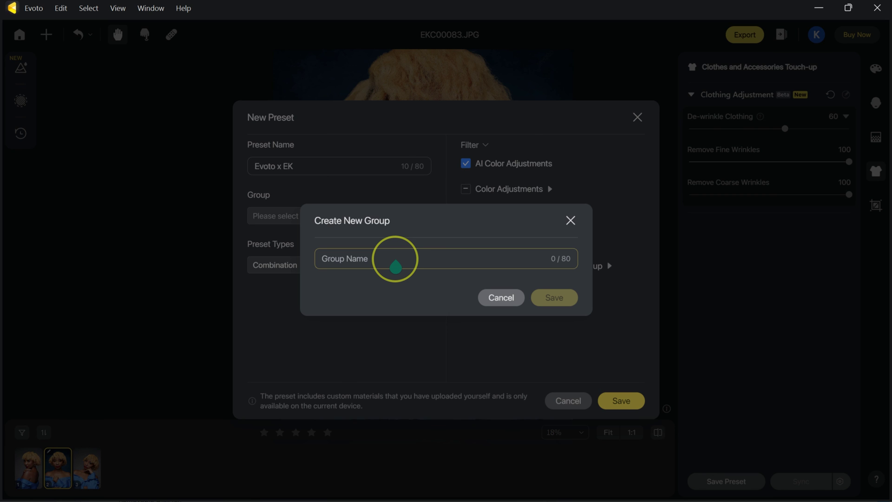
text(EK)
click(553, 298)
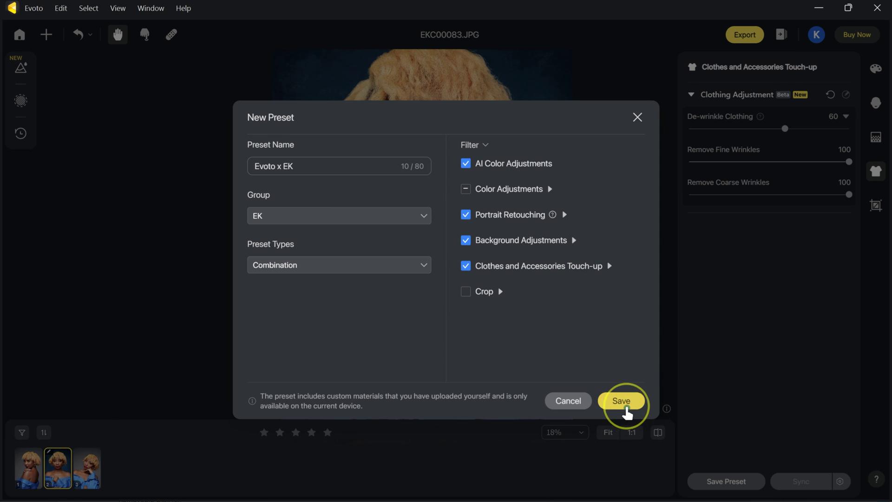
click(629, 402)
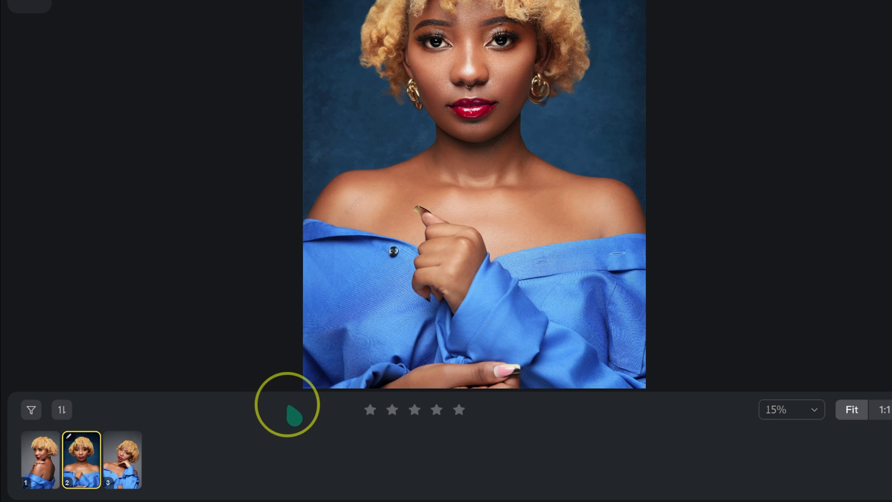
Apply the saved Evoto x EK preset from the EK group to portrait EKC00086 and compare it with the original
click(126, 460)
click(40, 460)
click(123, 458)
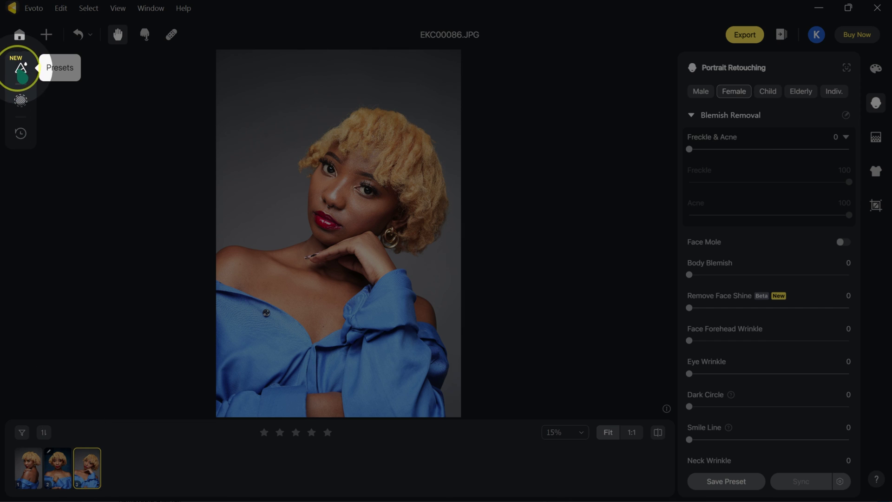
click(20, 69)
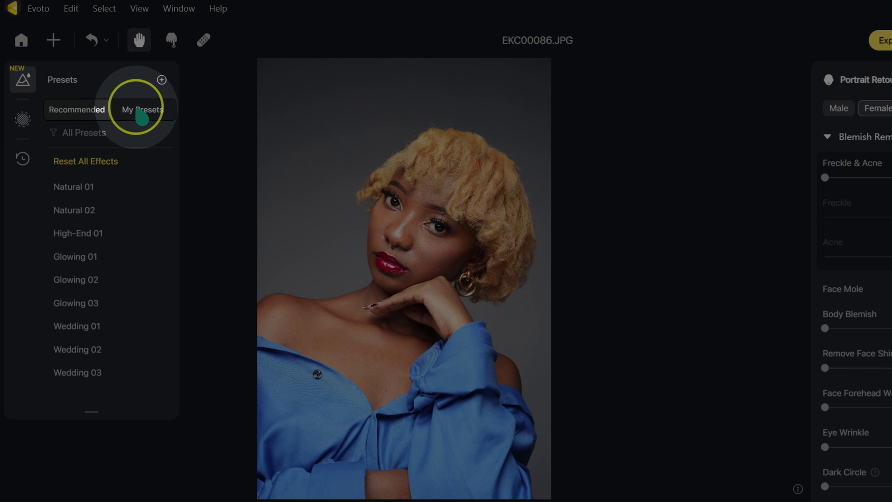
click(141, 112)
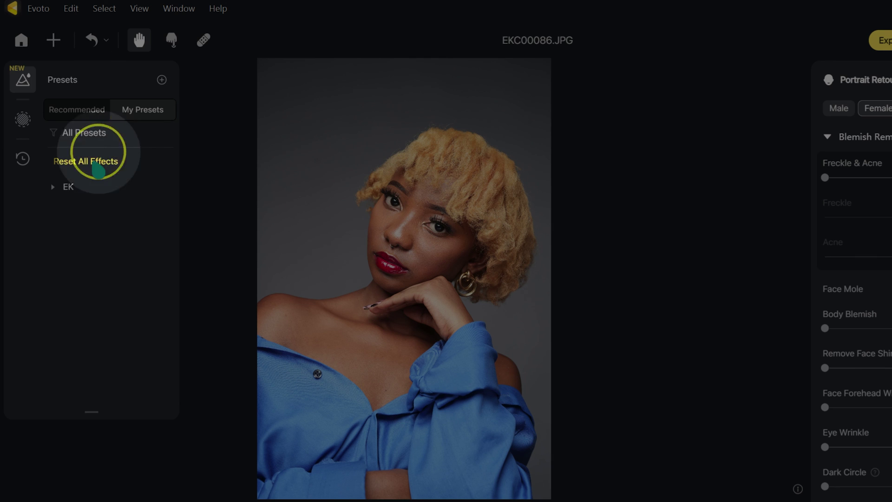
click(68, 188)
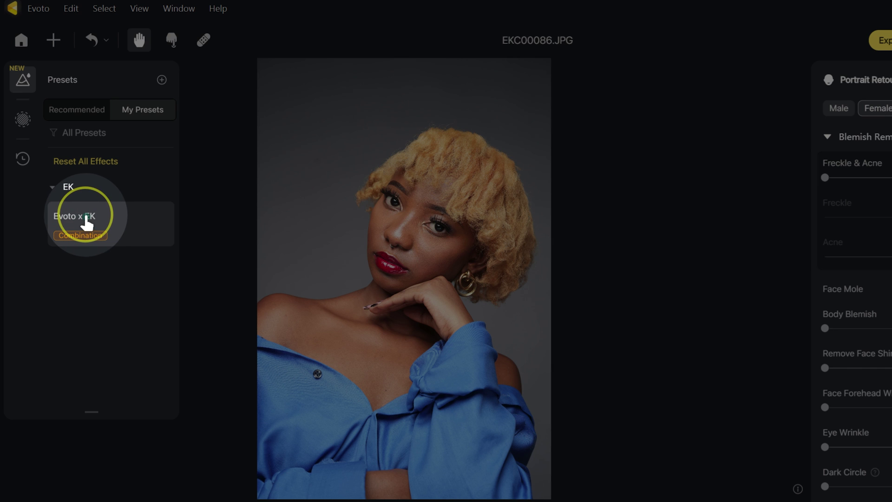
click(86, 218)
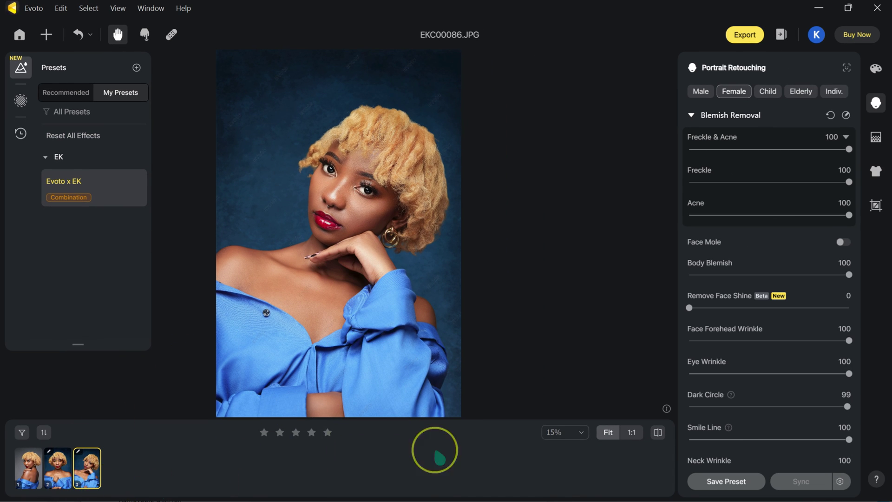
click(658, 433)
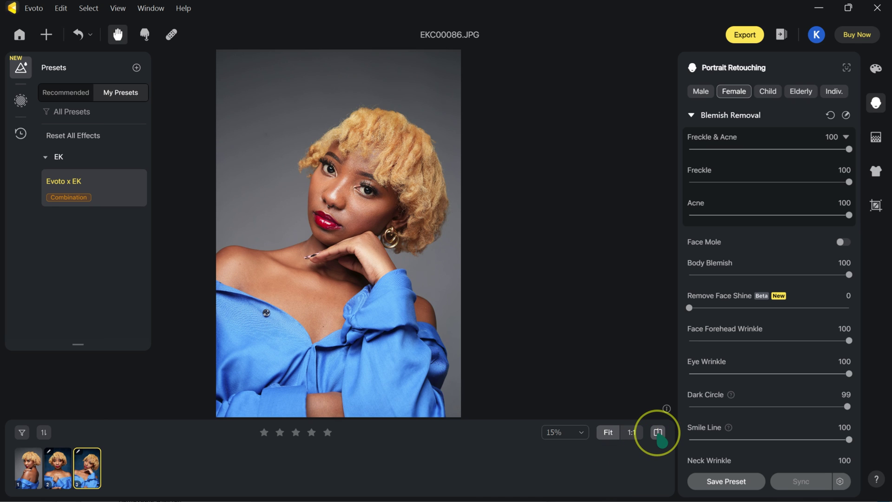
Toggle the before/after comparison on portrait EKC00086 to check the preset's effect again
click(657, 433)
click(657, 433)
click(658, 433)
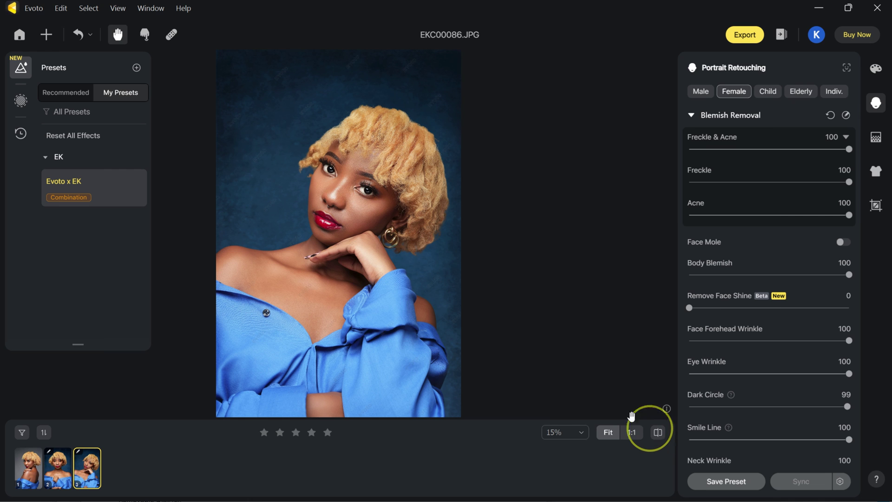
Apply the Evoto x EK preset to portrait EKC00057 and compare the result with the original
click(15, 473)
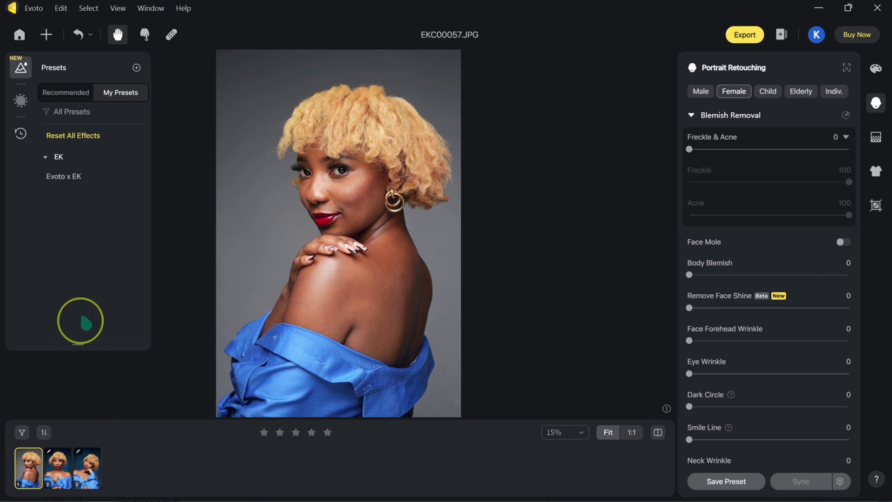
click(72, 182)
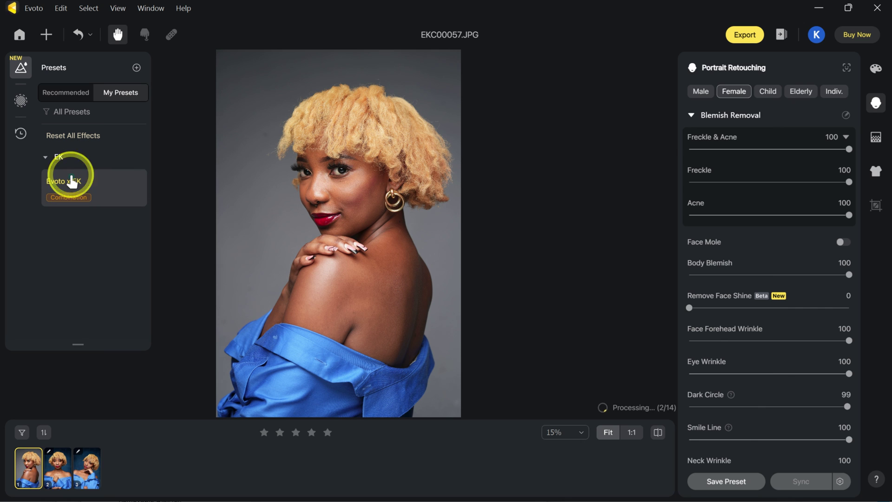
click(657, 433)
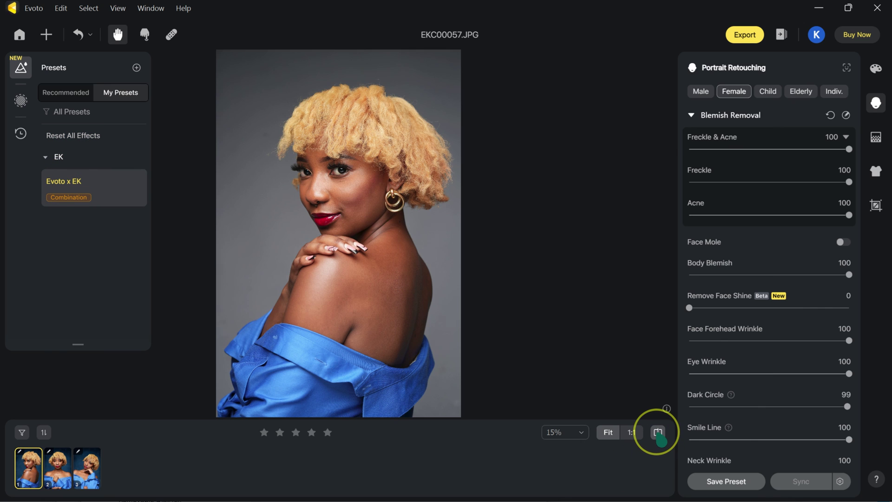
click(658, 433)
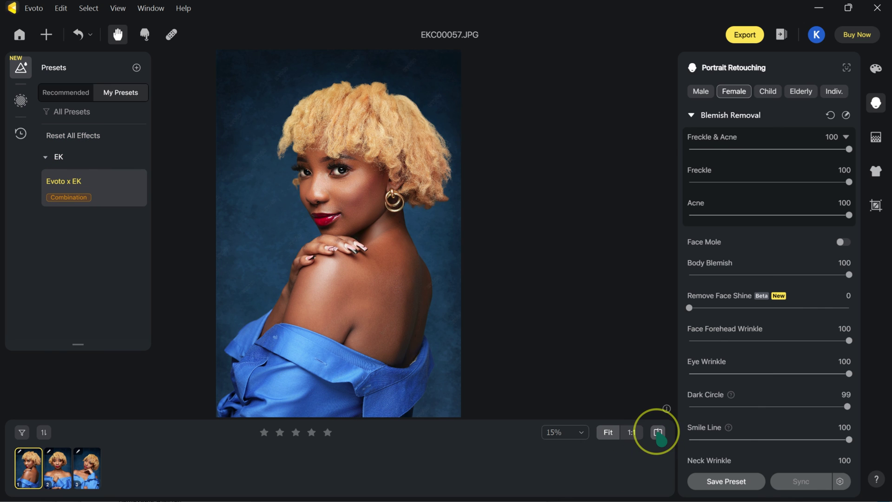
click(658, 432)
click(657, 432)
Review the edited portraits EKC00083, EKC00086 and EKC00057 one after another for a consistent look
click(57, 468)
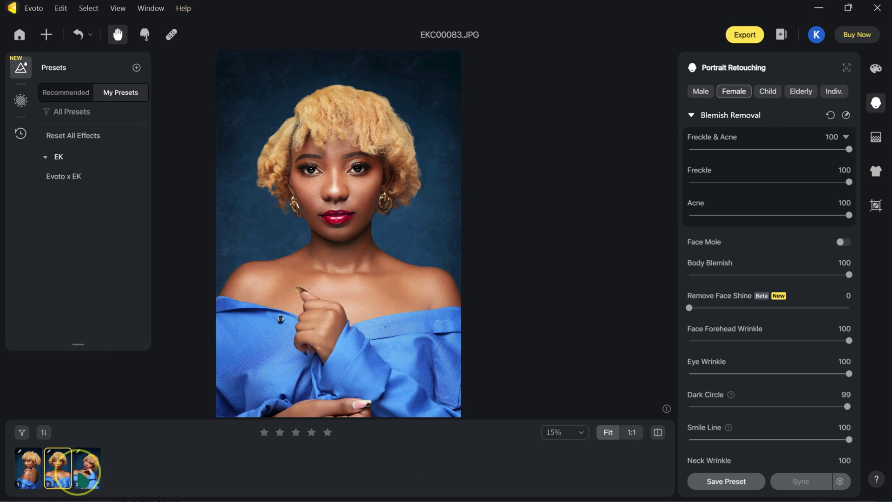
click(87, 467)
click(57, 468)
click(29, 467)
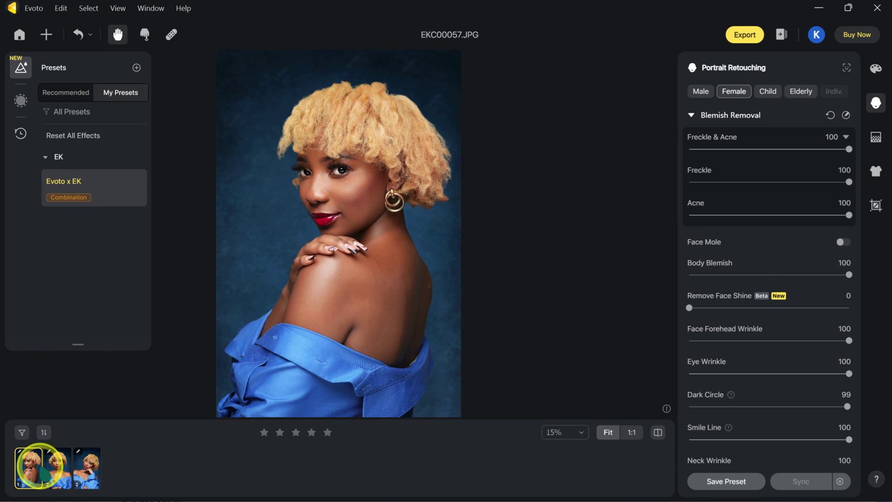
click(57, 468)
click(84, 472)
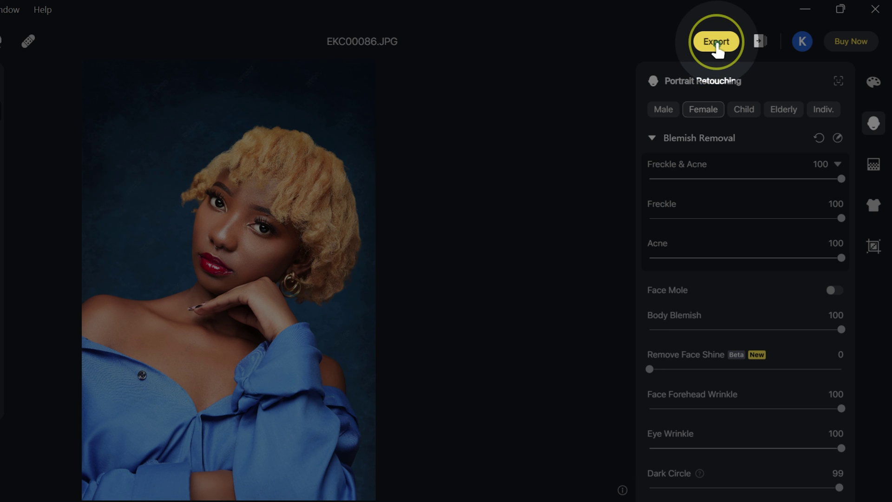
Start a quick export and create a new destination folder named EVoto on the Desktop
click(716, 42)
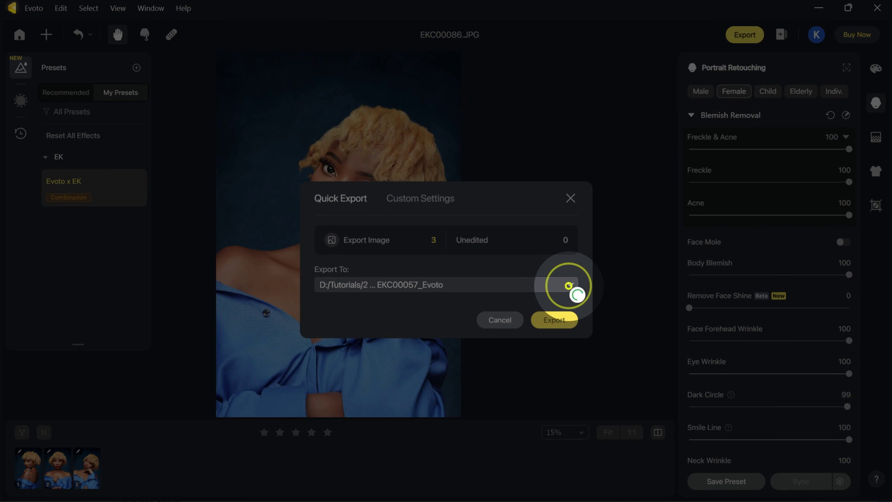
click(569, 285)
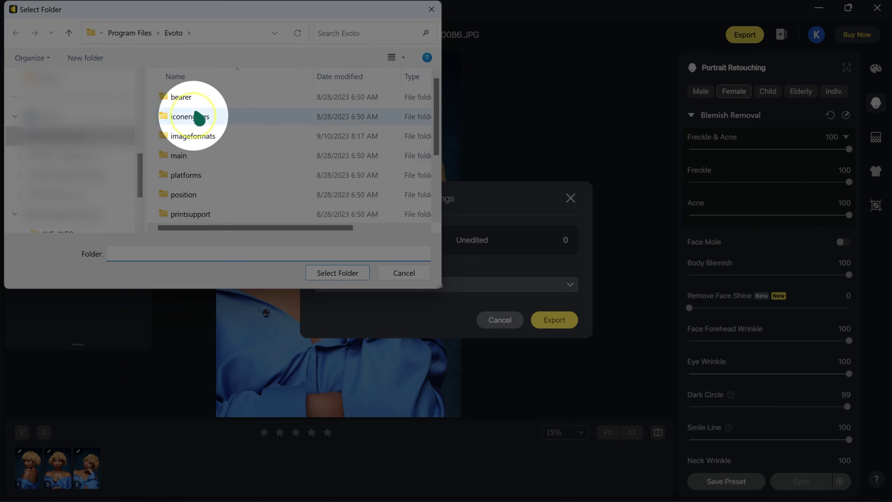
scroll(89, 175, up, 5)
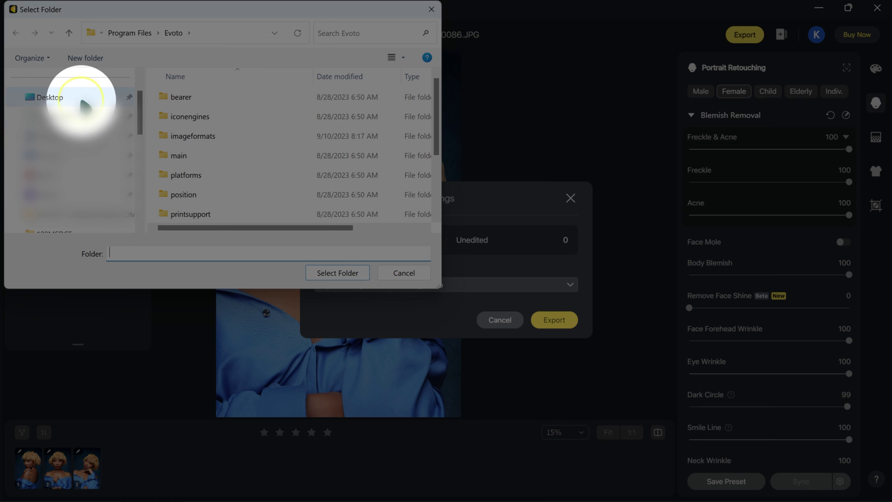
click(83, 103)
right_click(305, 118)
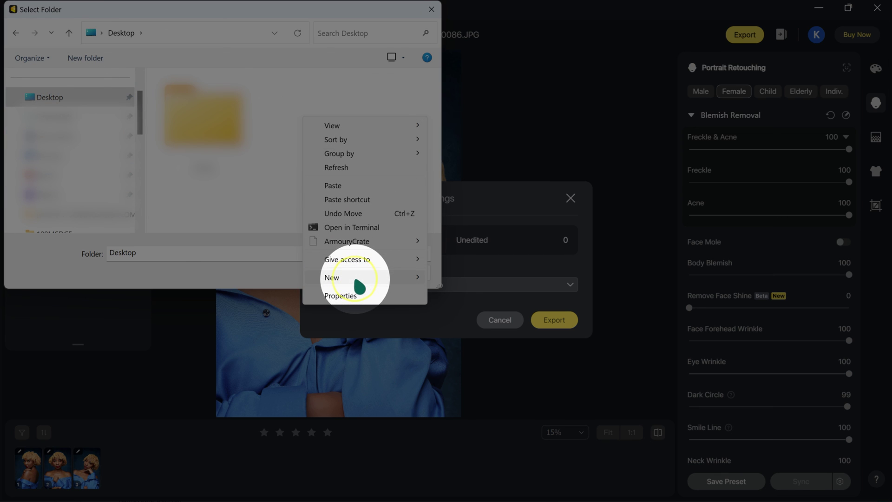
mouse_move(359, 287)
click(453, 277)
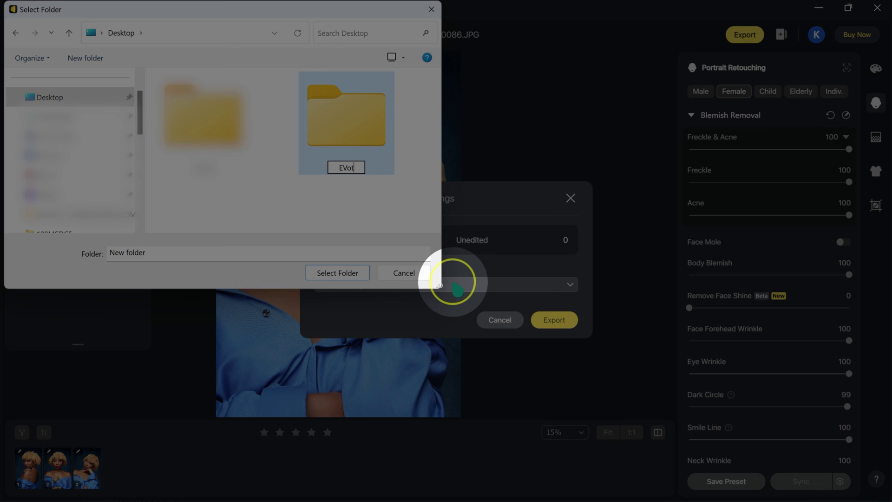
text(EVoto)
Set the EVoto folder as the export destination and export the three edited portraits
double_click(360, 126)
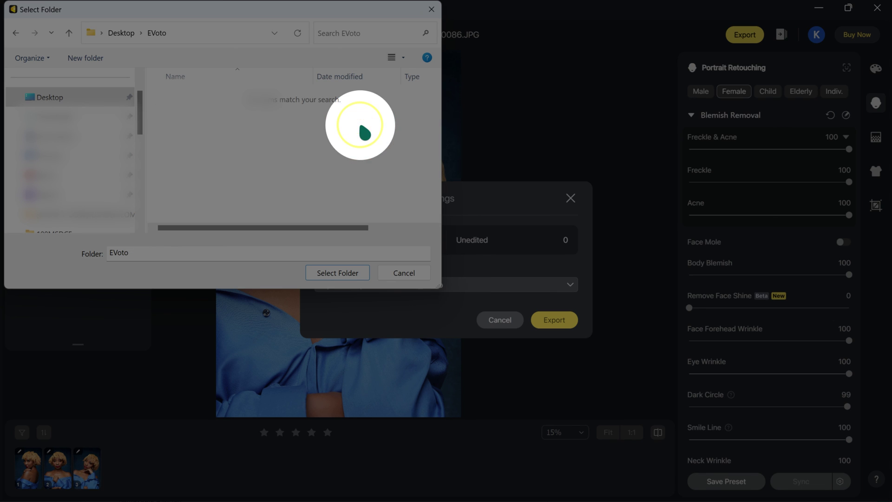
click(354, 279)
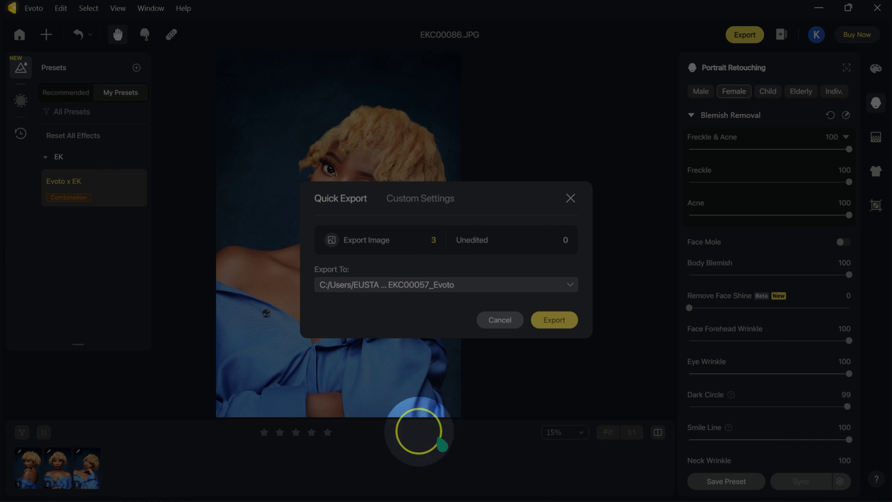
click(554, 320)
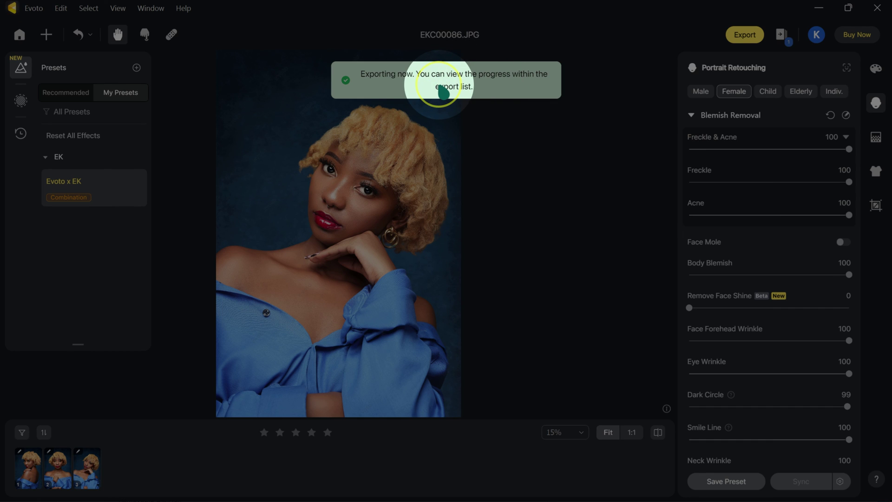
click(442, 92)
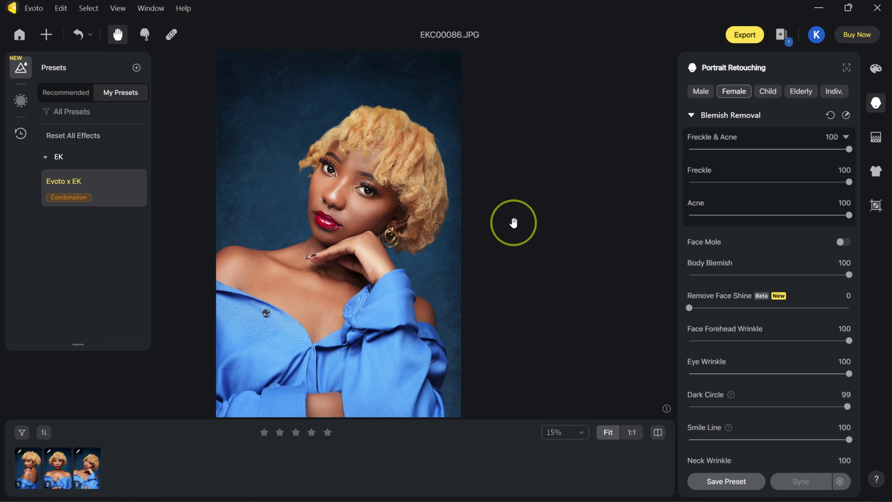